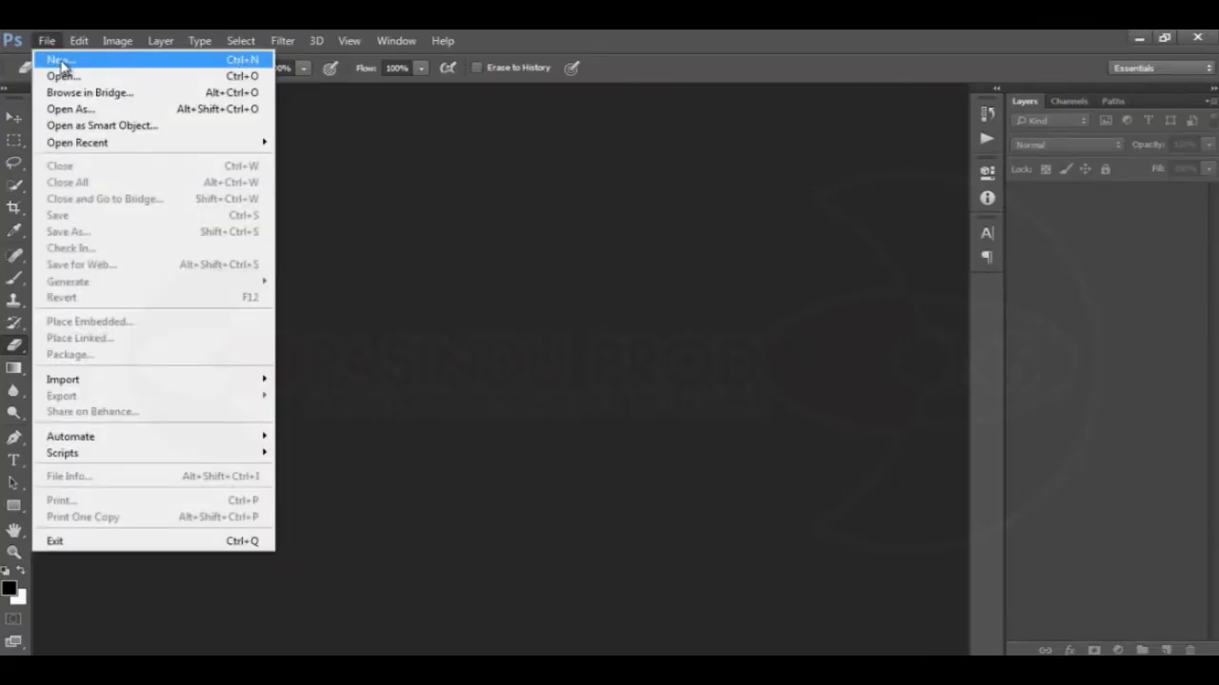
# Create a new 10 × 5 inch document at 300 ppi.
pyautogui.click(60, 61)
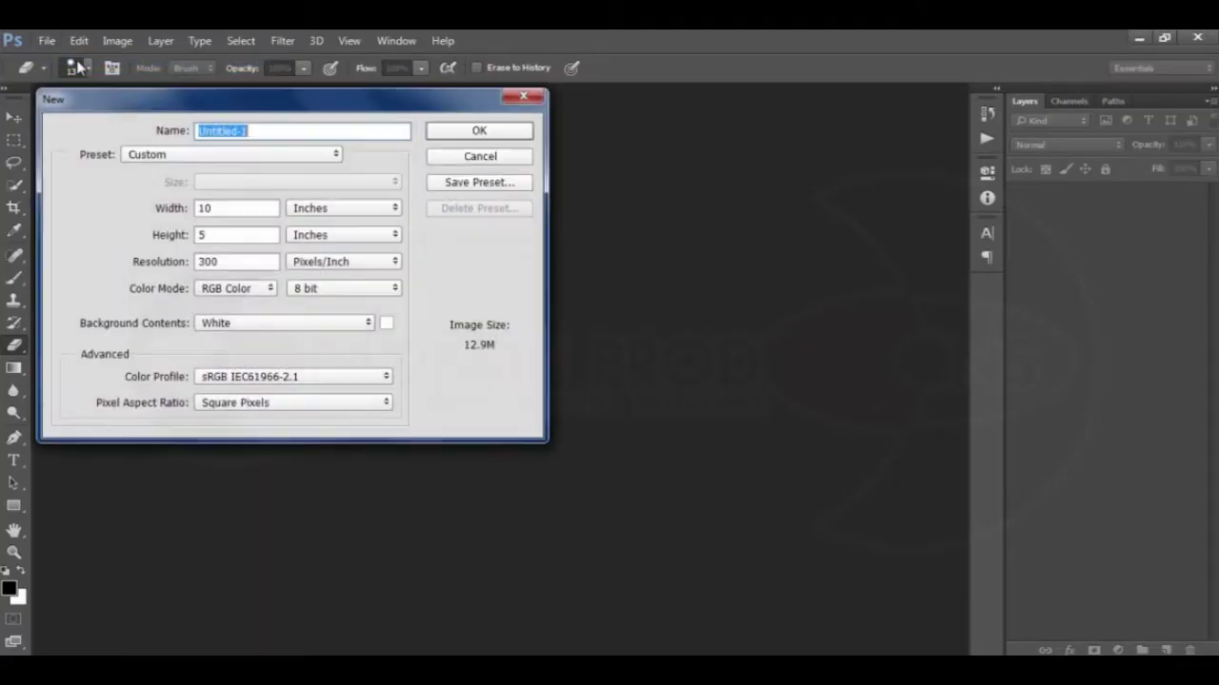
pyautogui.click(359, 213)
pyautogui.click(360, 215)
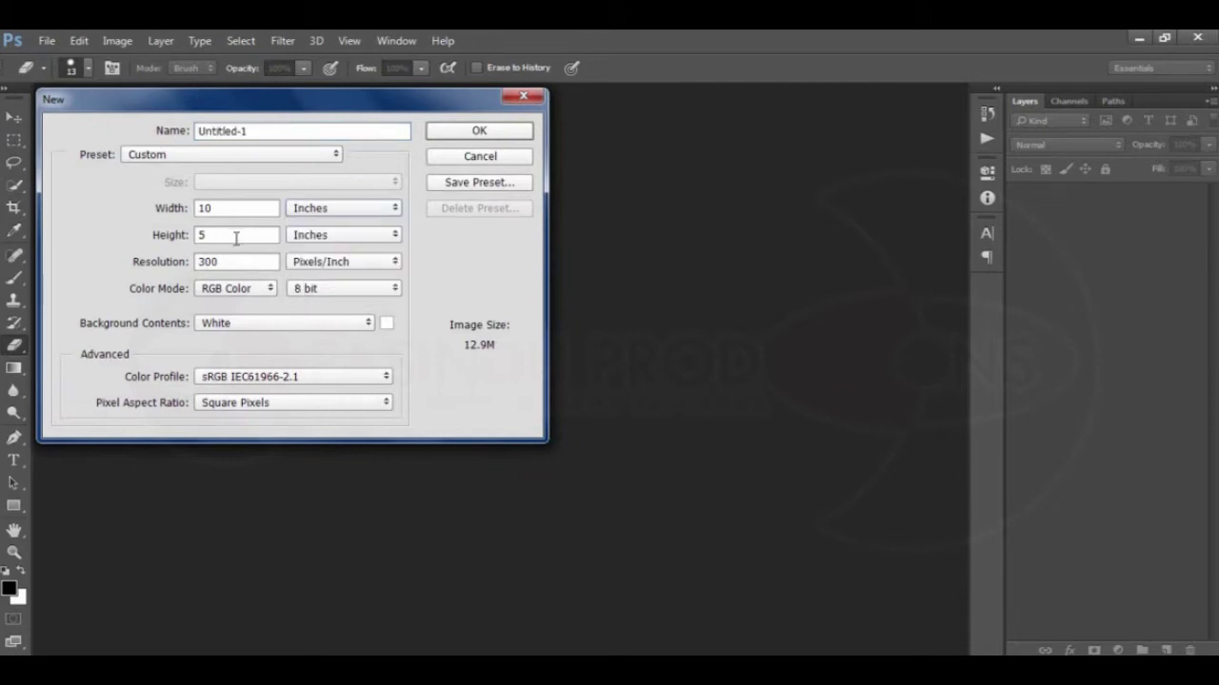
pyautogui.click(503, 132)
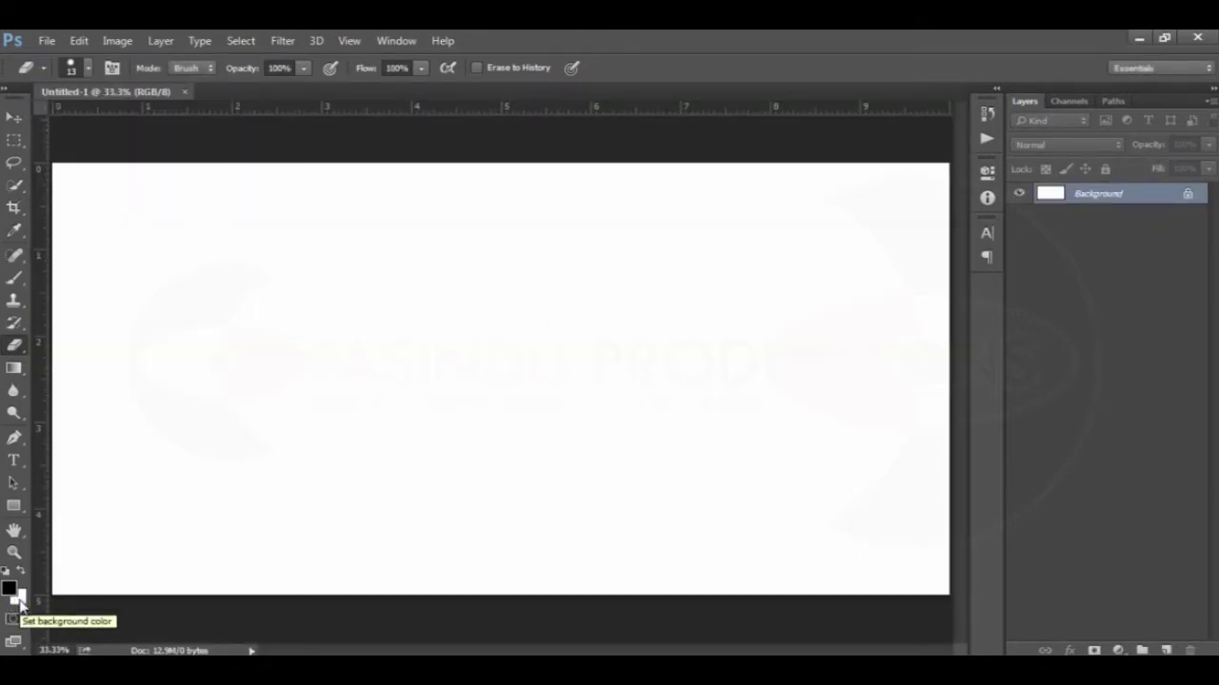
# Set the foreground colour to bright red and fill the Background layer with it.
pyautogui.click(11, 592)
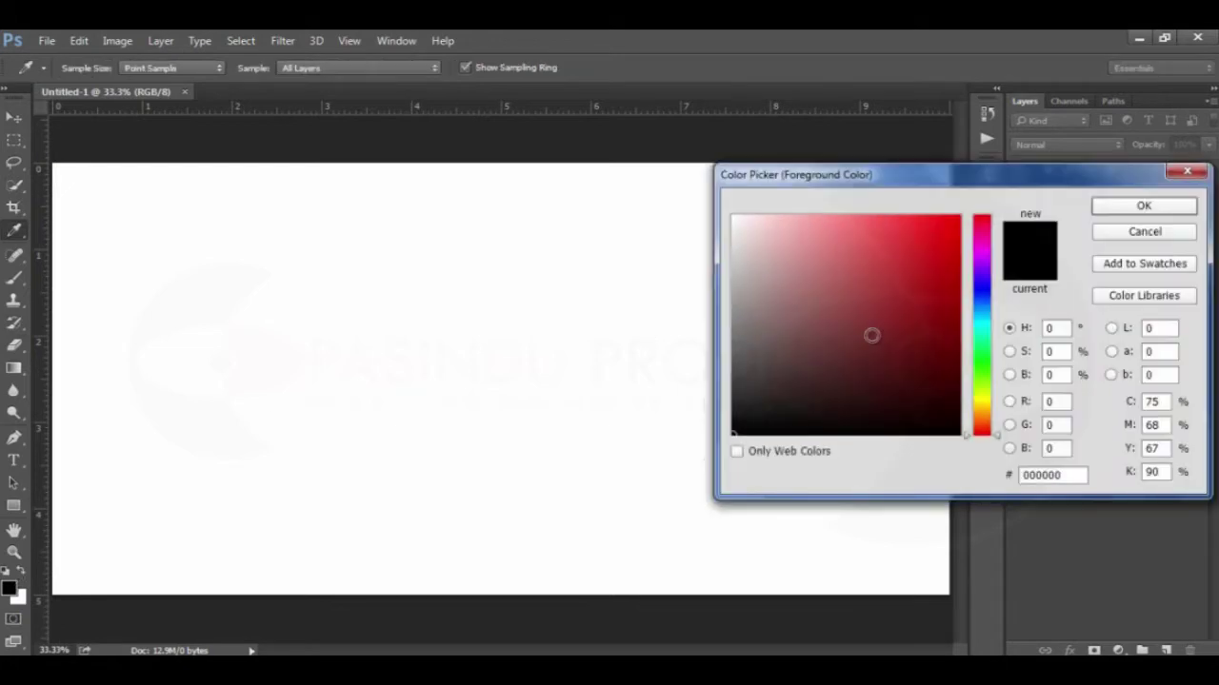
pyautogui.moveTo(985, 229); pyautogui.dragTo(964, 198)
pyautogui.click(952, 228)
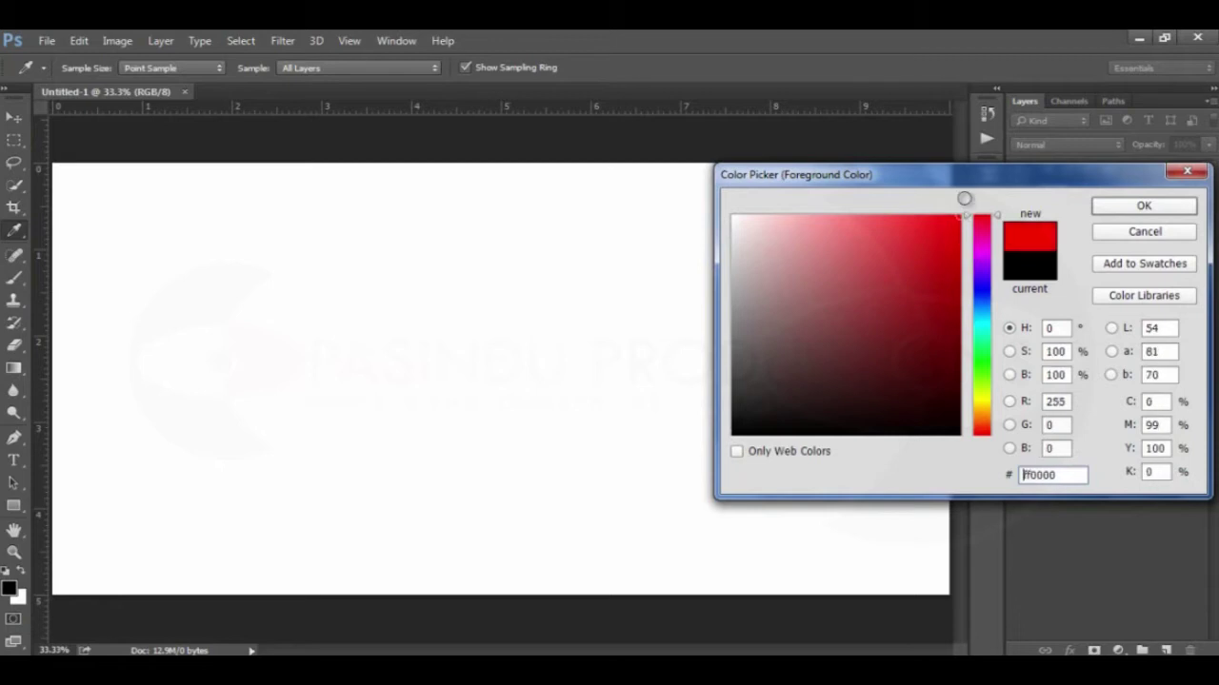
pyautogui.click(1125, 206)
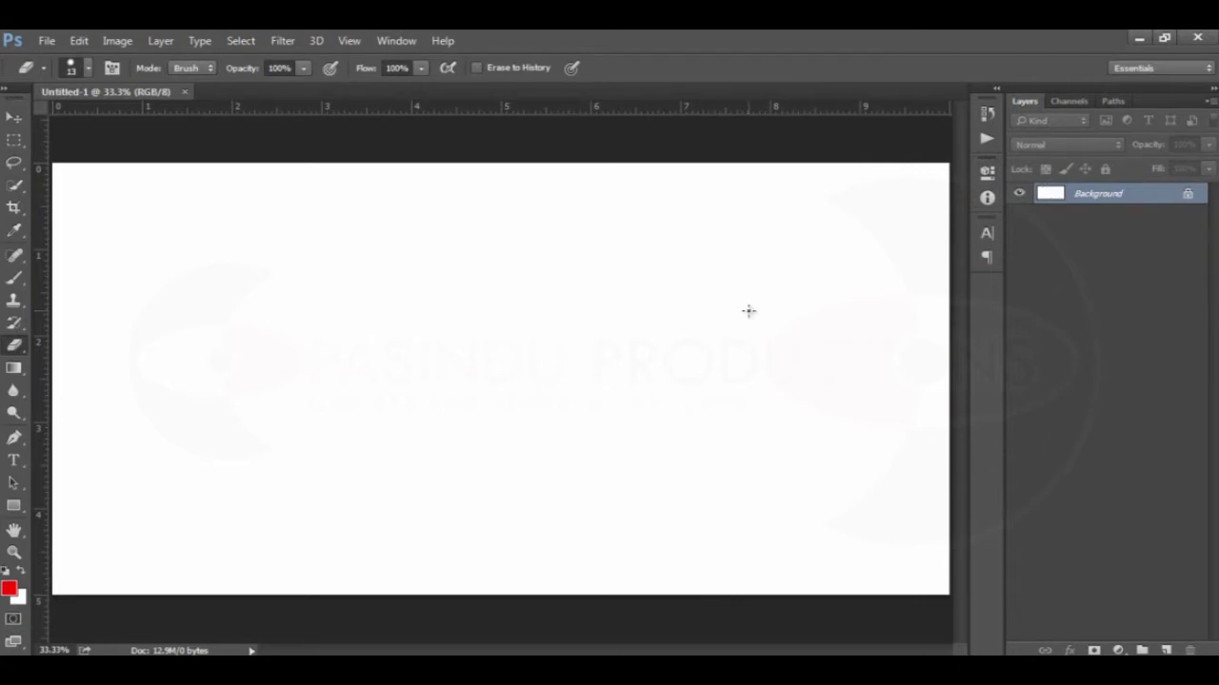
pyautogui.hotkey('alt', 'BackSpace')
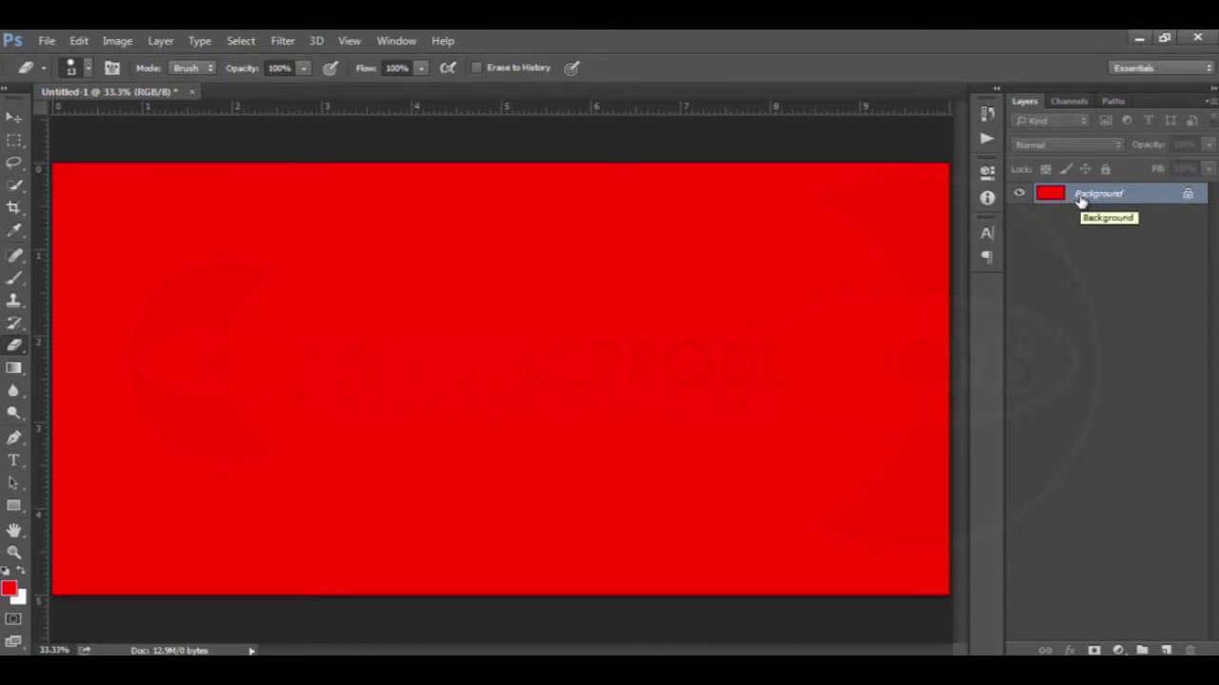
pyautogui.click(15, 439)
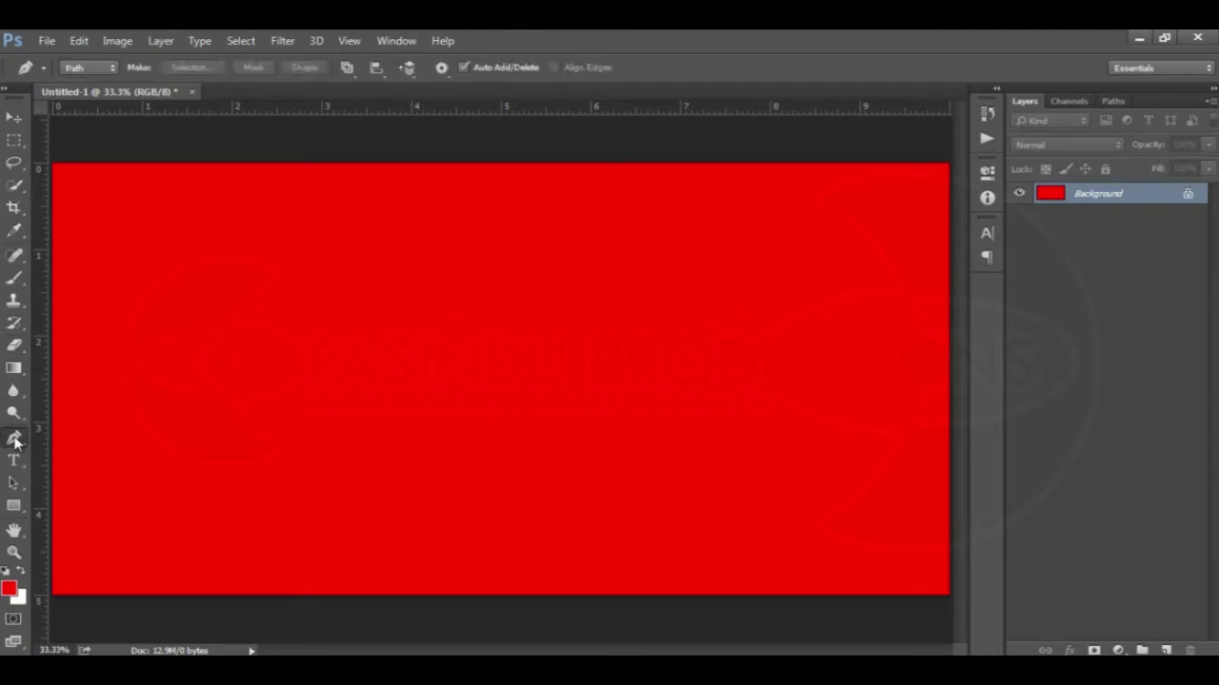
# Trace the first two Sinhala letters as a curved Pen path.
pyautogui.click(246, 298)
pyautogui.moveTo(259, 281); pyautogui.dragTo(265, 288)
pyautogui.click(247, 308)
pyautogui.click(226, 281)
pyautogui.click(208, 330)
pyautogui.click(250, 335)
pyautogui.moveTo(290, 264); pyautogui.dragTo(287, 191)
pyautogui.moveTo(221, 250); pyautogui.dragTo(191, 294)
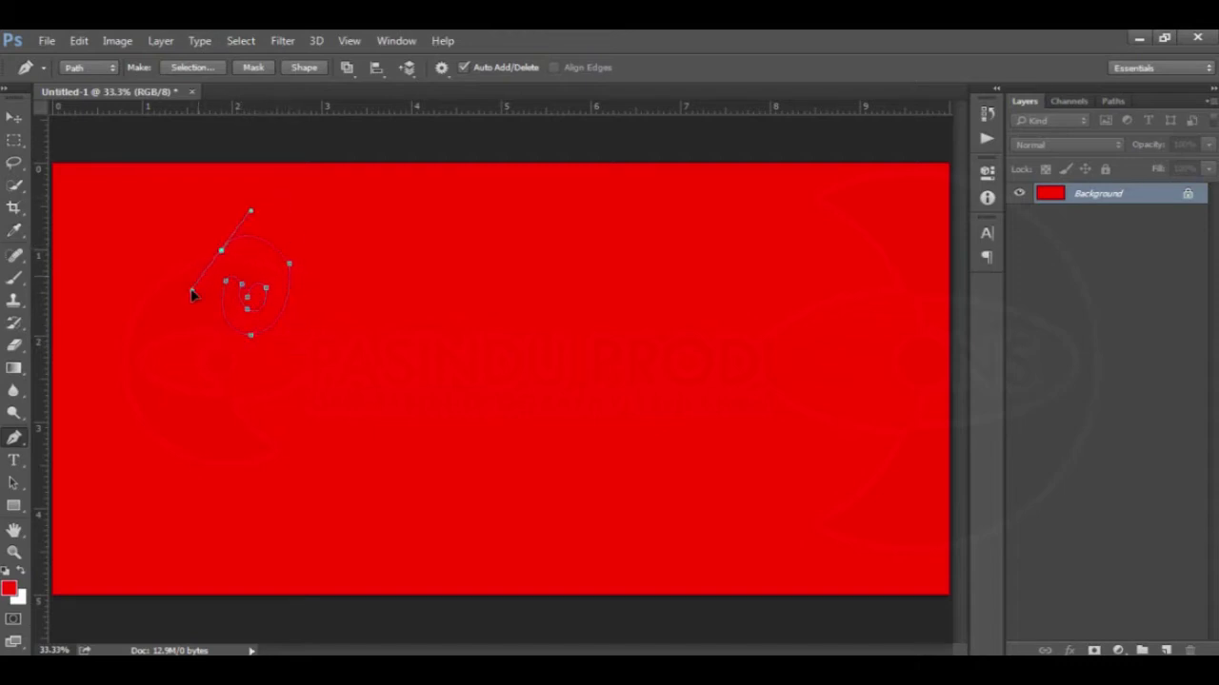
pyautogui.moveTo(205, 200); pyautogui.dragTo(341, 205)
pyautogui.click(343, 259)
pyautogui.moveTo(326, 302)
pyautogui.mouseDown()
pyautogui.moveTo(326, 320)
pyautogui.moveTo(363, 337)
pyautogui.moveTo(352, 306)
pyautogui.moveTo(328, 339)
pyautogui.moveTo(355, 337)
pyautogui.moveTo(420, 278)
pyautogui.moveTo(408, 349)
pyautogui.moveTo(468, 343)
pyautogui.moveTo(489, 326)
pyautogui.moveTo(459, 314)
pyautogui.moveTo(519, 289)
pyautogui.mouseUp()
# Continue the path around the third letter and its tall top flourish.
pyautogui.keyDown('alt'); pyautogui.click(450, 342); pyautogui.keyUp('alt')
pyautogui.moveTo(481, 348); pyautogui.dragTo(430, 386)
pyautogui.moveTo(486, 271); pyautogui.dragTo(522, 225)
pyautogui.moveTo(505, 265); pyautogui.dragTo(531, 283)
pyautogui.keyDown('alt'); pyautogui.click(508, 267); pyautogui.keyUp('alt')
# Close the path with straight frame lines, load it as a selection, and add Layer 1.
pyautogui.click(520, 391)
pyautogui.click(168, 360)
pyautogui.click(192, 260)
pyautogui.click(242, 255)
pyautogui.hotkey('ctrl', 'Return')
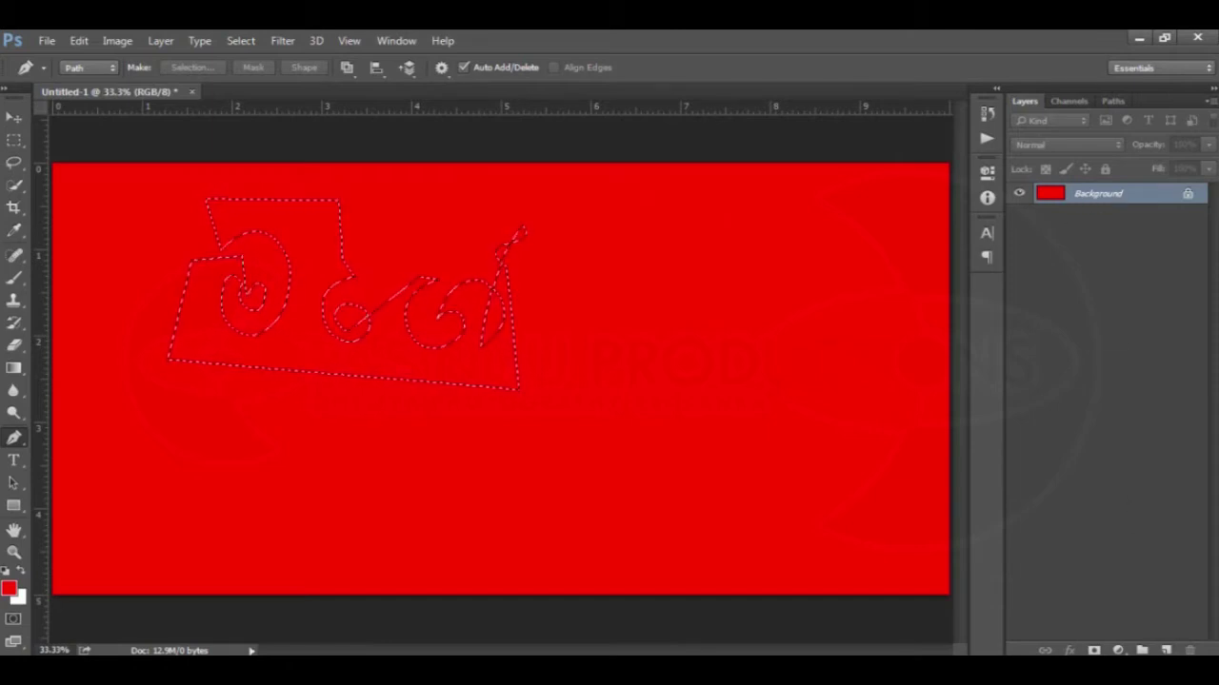
pyautogui.click(1165, 650)
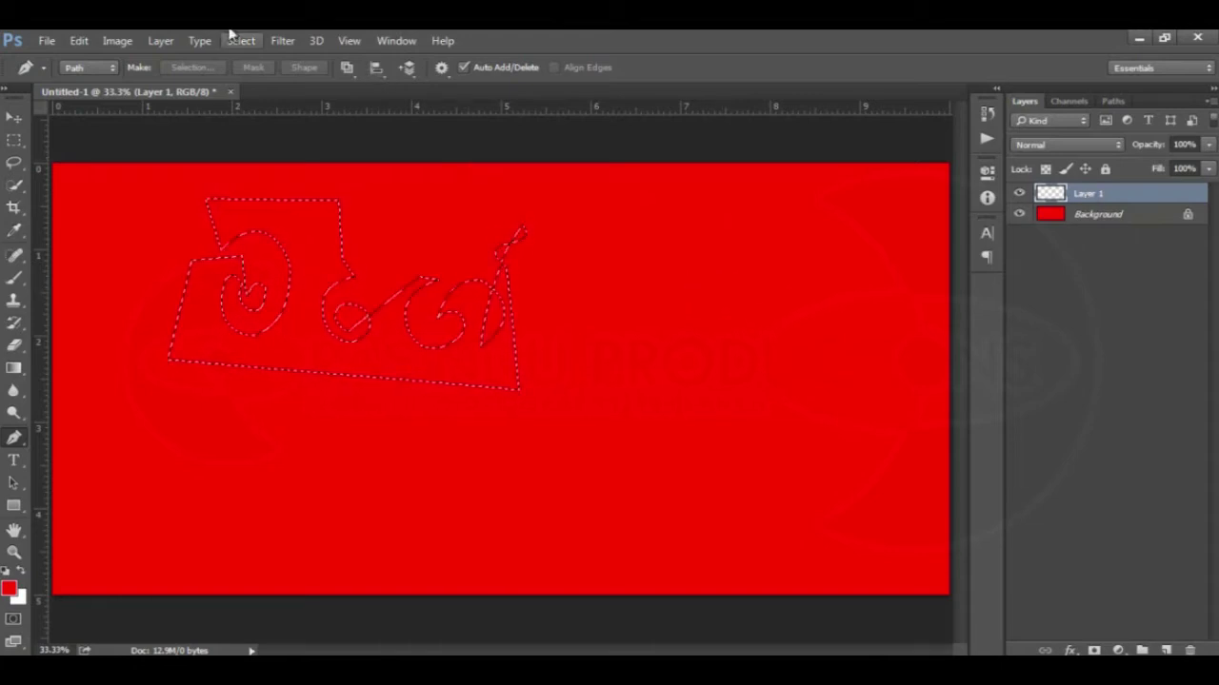
# Stroke the selection on Layer 1 with a 6 px white line.
pyautogui.click(83, 41)
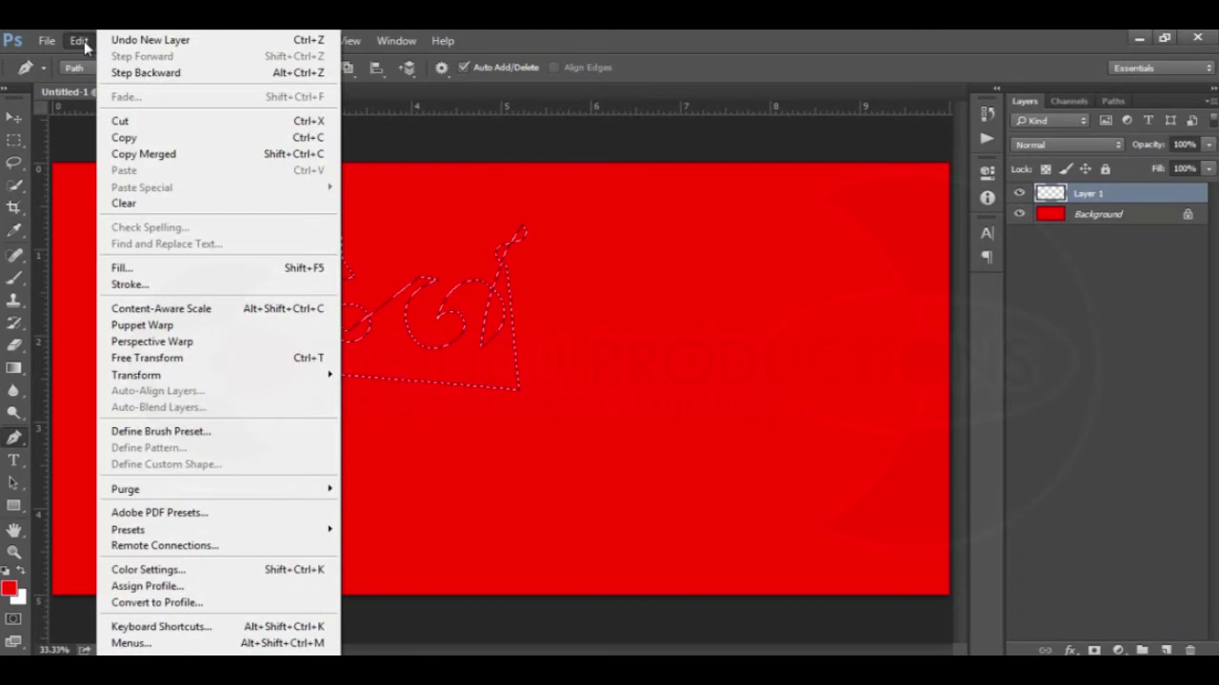
pyautogui.click(134, 287)
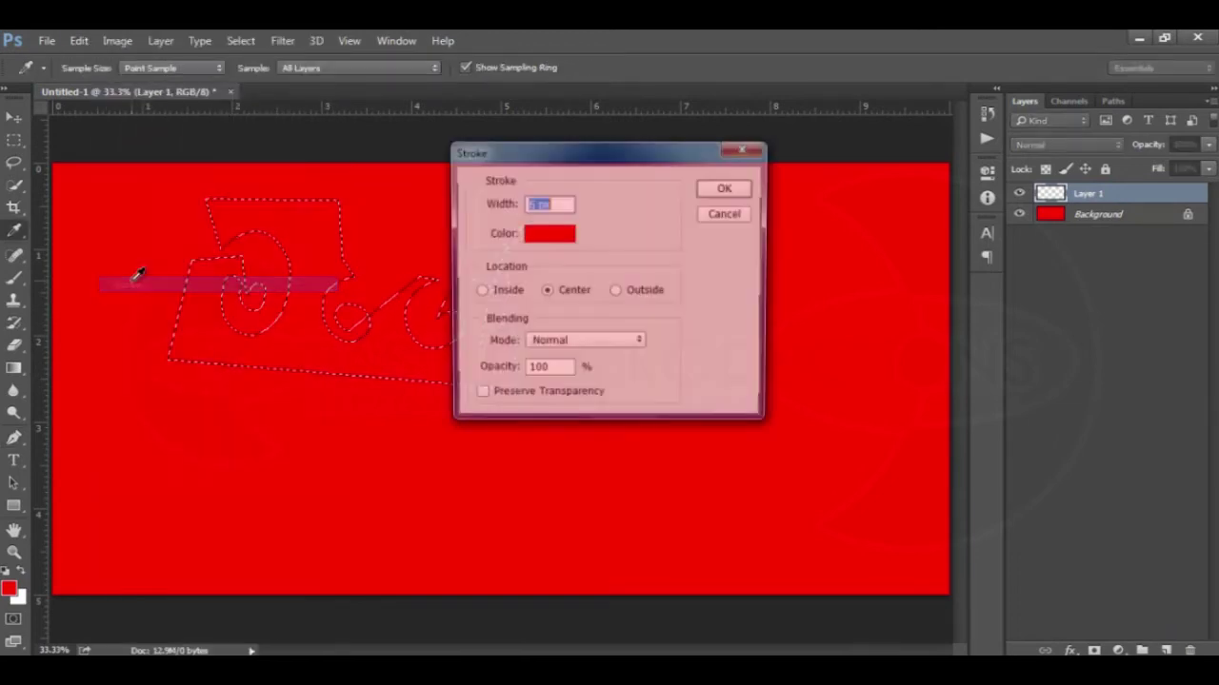
pyautogui.click(547, 238)
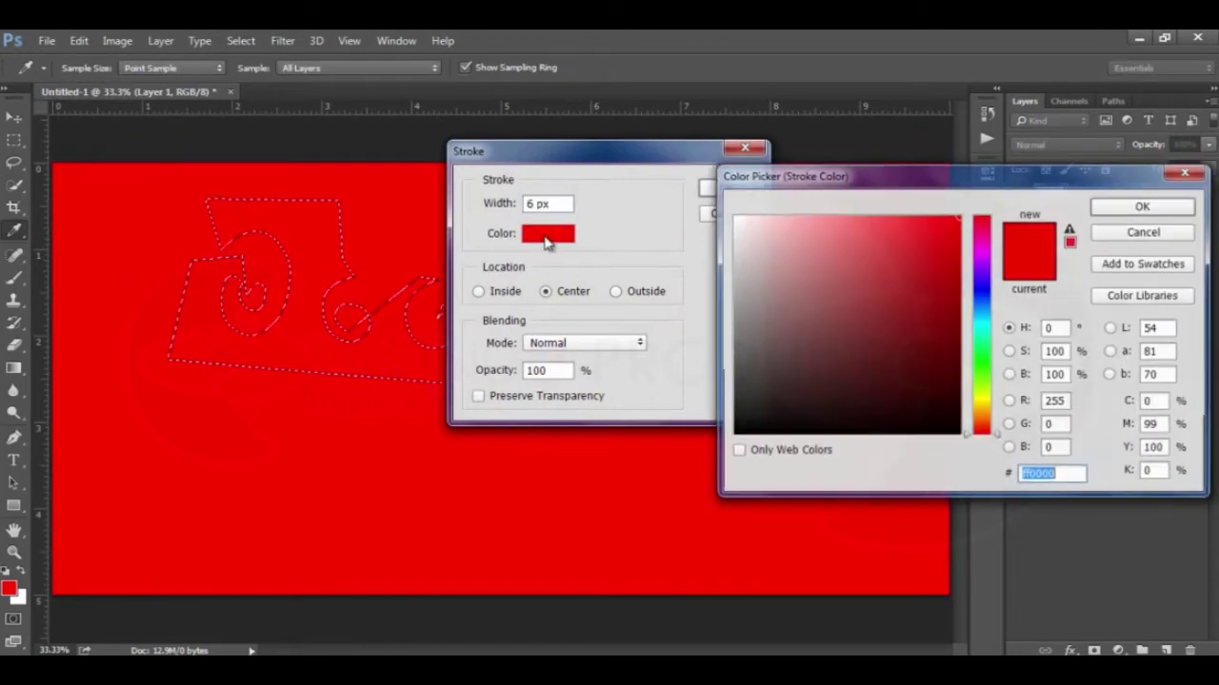
pyautogui.click(769, 282)
pyautogui.moveTo(769, 282); pyautogui.dragTo(725, 181)
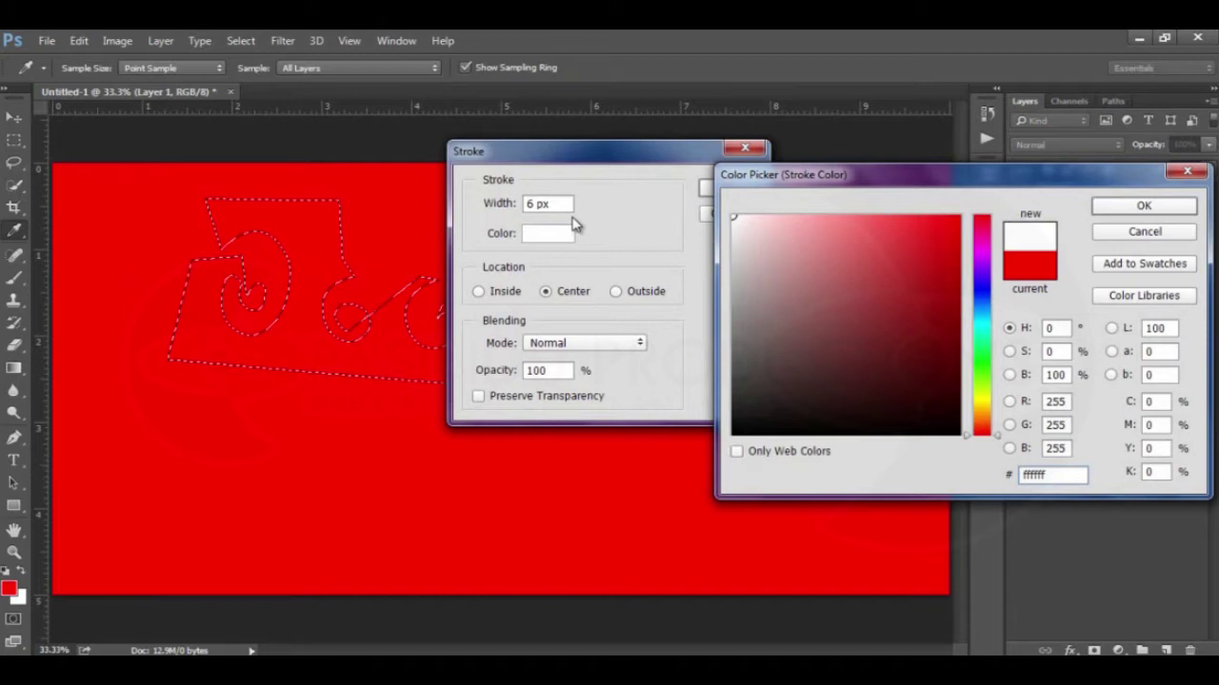
pyautogui.click(1116, 206)
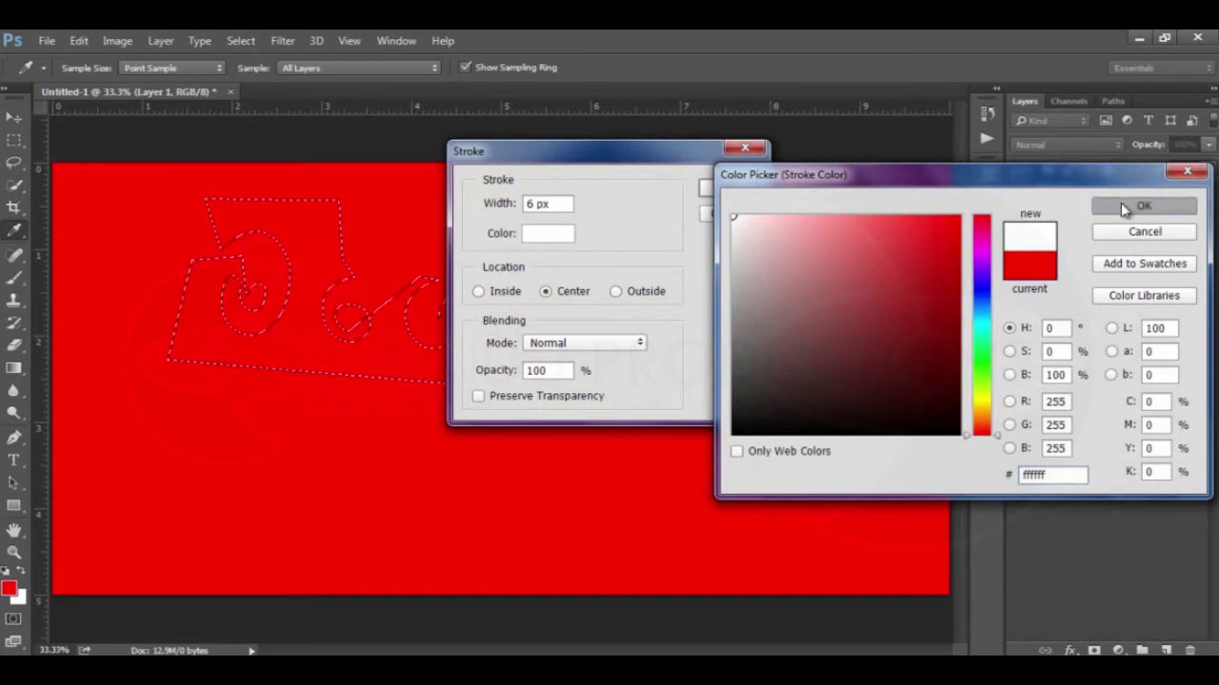
pyautogui.write('6')
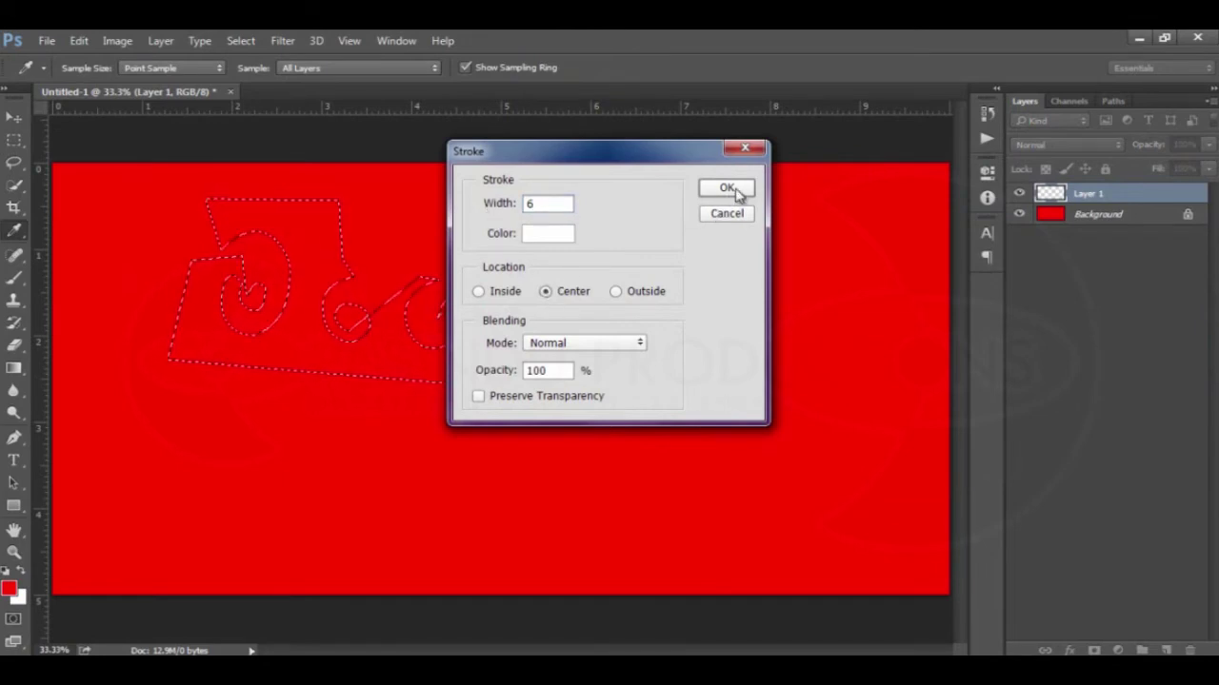
pyautogui.click(726, 189)
pyautogui.press('p')
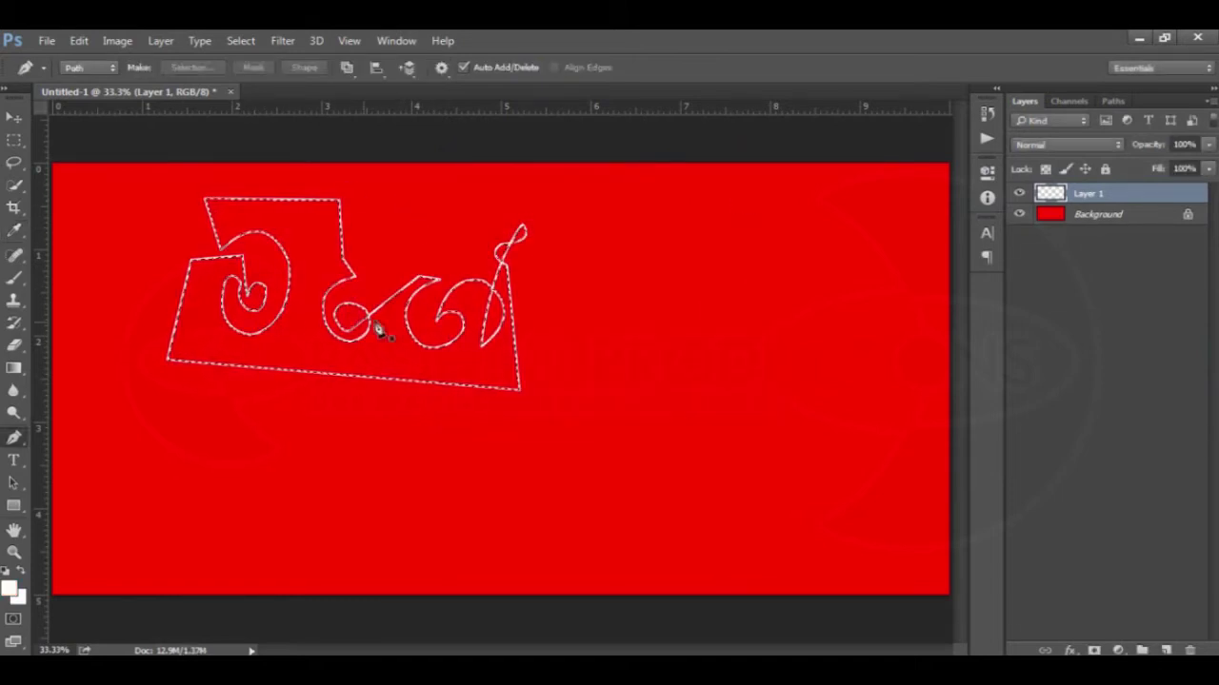
# Deselect, leaving the white lettering and frame outline.
pyautogui.press('v')
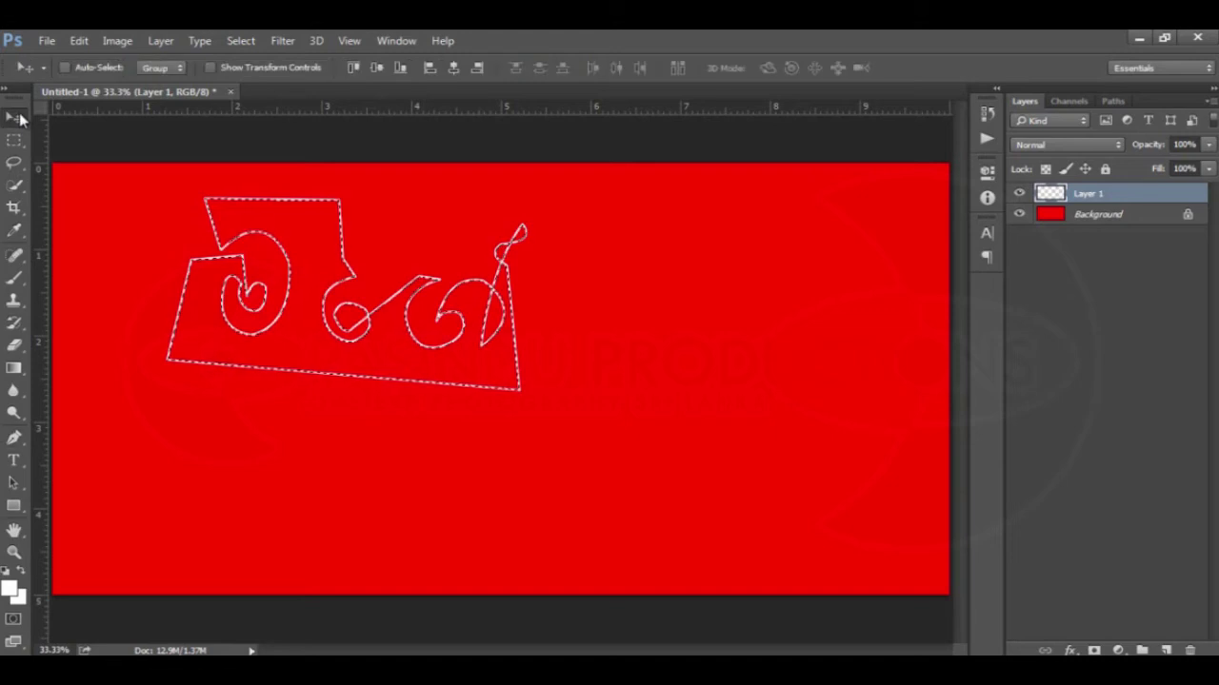
pyautogui.click(240, 41)
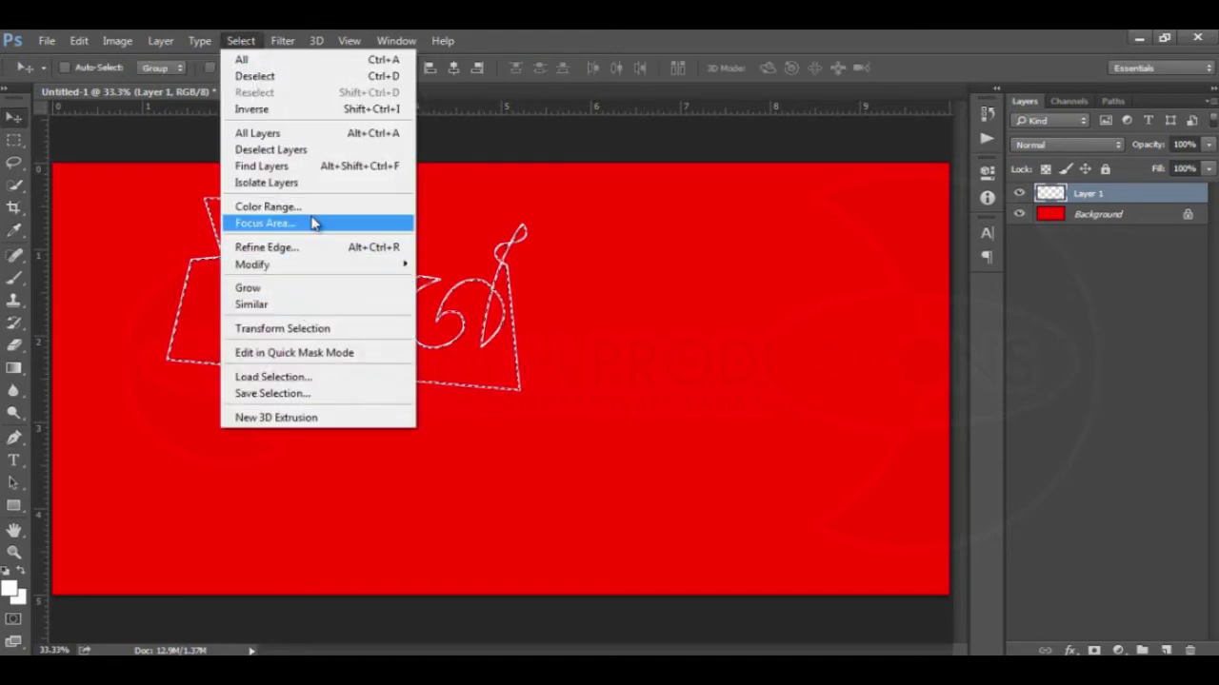
pyautogui.click(340, 80)
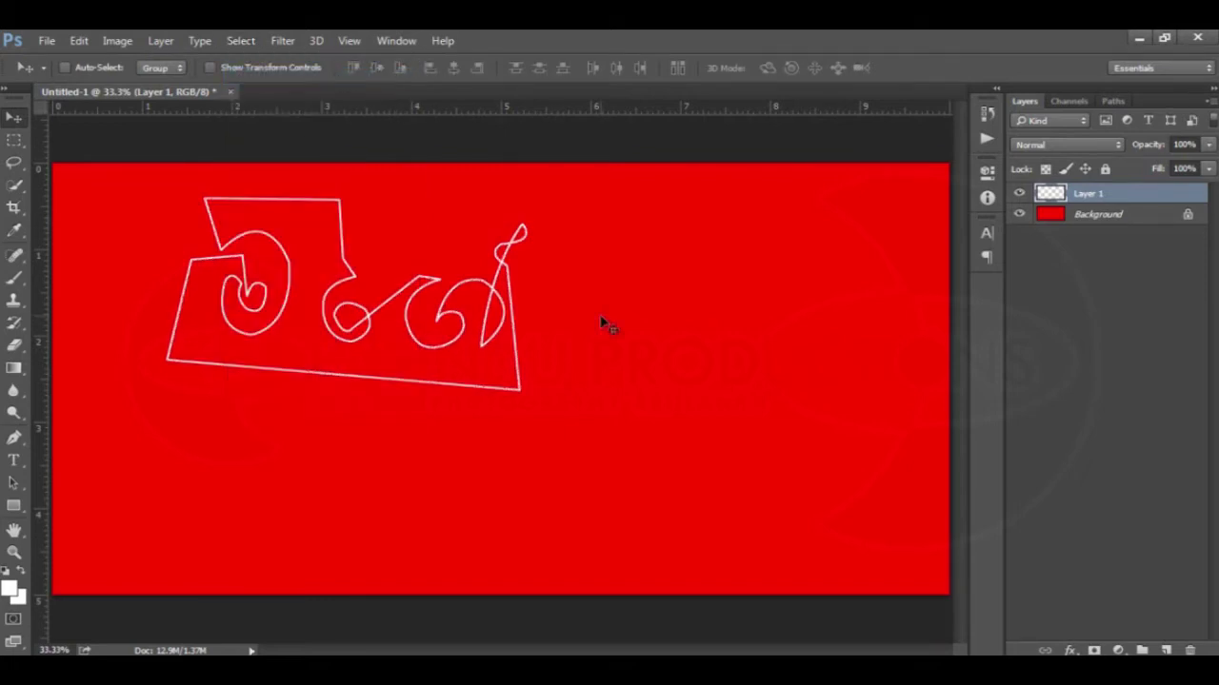
# Erase the top and right frame lines with a 96 px eraser.
pyautogui.click(14, 344)
pyautogui.click(72, 341)
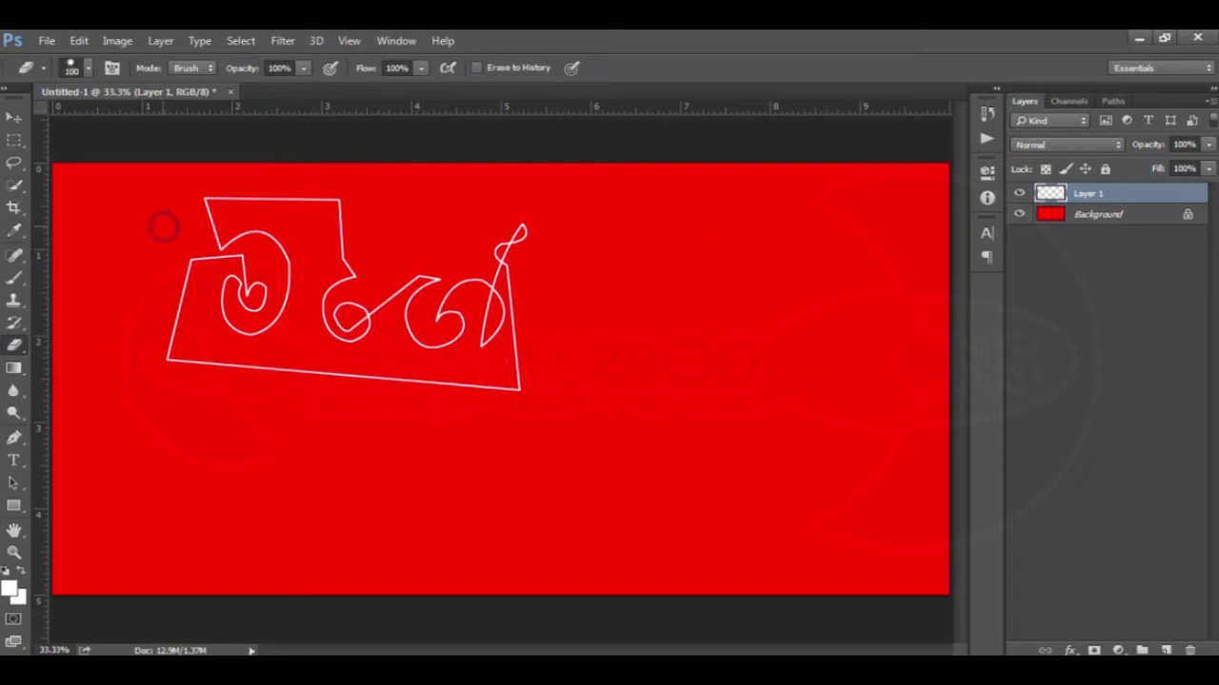
pyautogui.click(87, 67)
pyautogui.click(210, 237)
pyautogui.moveTo(211, 237); pyautogui.dragTo(368, 266)
pyautogui.moveTo(507, 268)
pyautogui.mouseDown()
pyautogui.moveTo(522, 339)
pyautogui.moveTo(436, 380)
pyautogui.moveTo(191, 354)
pyautogui.moveTo(191, 262)
pyautogui.mouseUp()
# At 50% zoom, erase the left stroke and diagonal connector with a 45 px eraser.
pyautogui.hotkey('ctrl', '+')
pyautogui.press('[')
pyautogui.press('[')
pyautogui.press('[')
pyautogui.moveTo(253, 321); pyautogui.dragTo(320, 334)
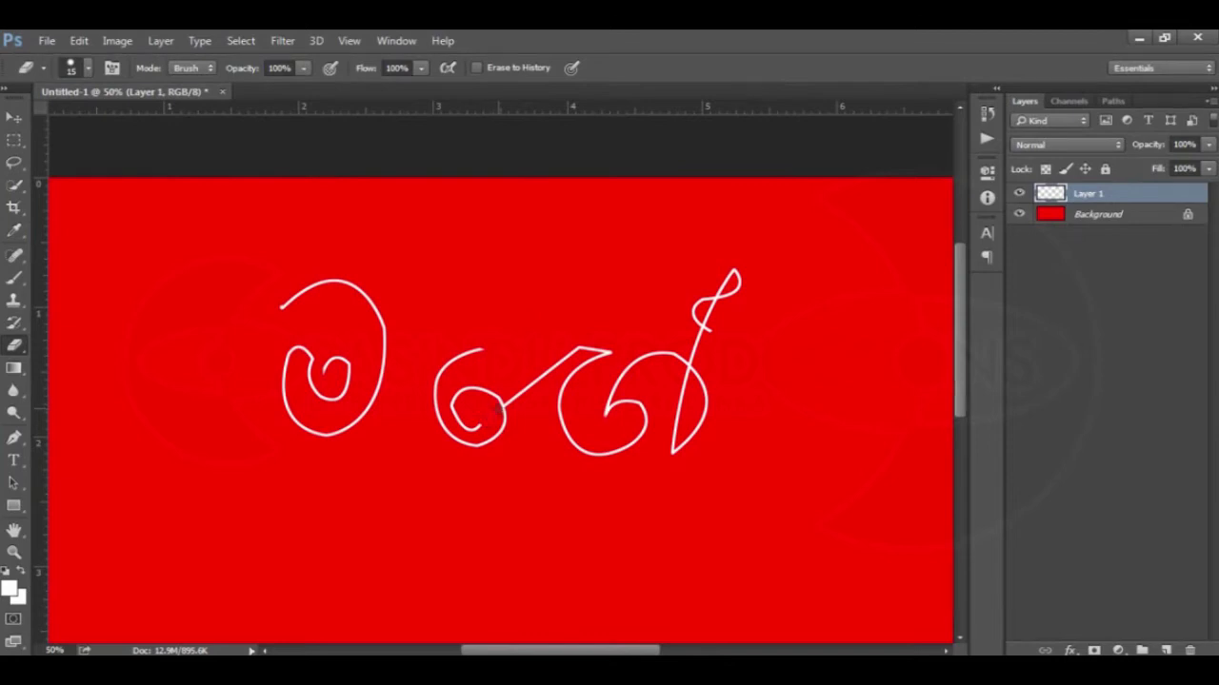
pyautogui.moveTo(509, 404); pyautogui.dragTo(583, 350)
pyautogui.click(14, 118)
# Select the first letter and nudge it right toward the second letter.
pyautogui.click(13, 141)
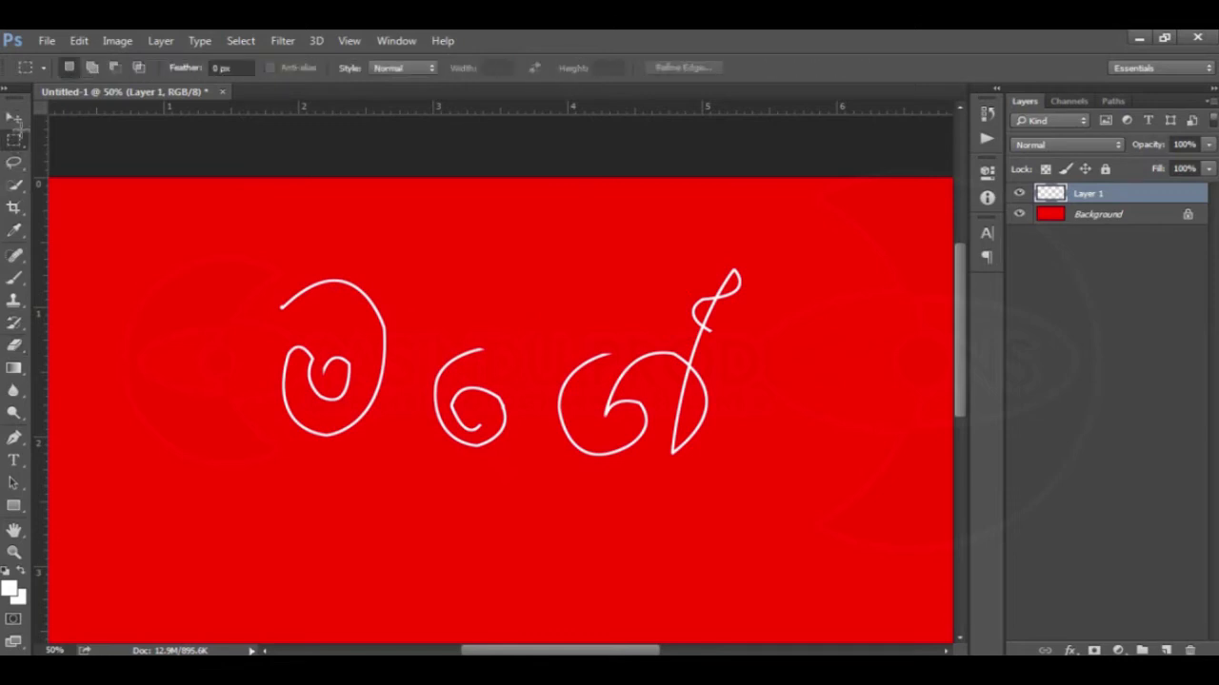
pyautogui.moveTo(244, 241); pyautogui.dragTo(414, 486)
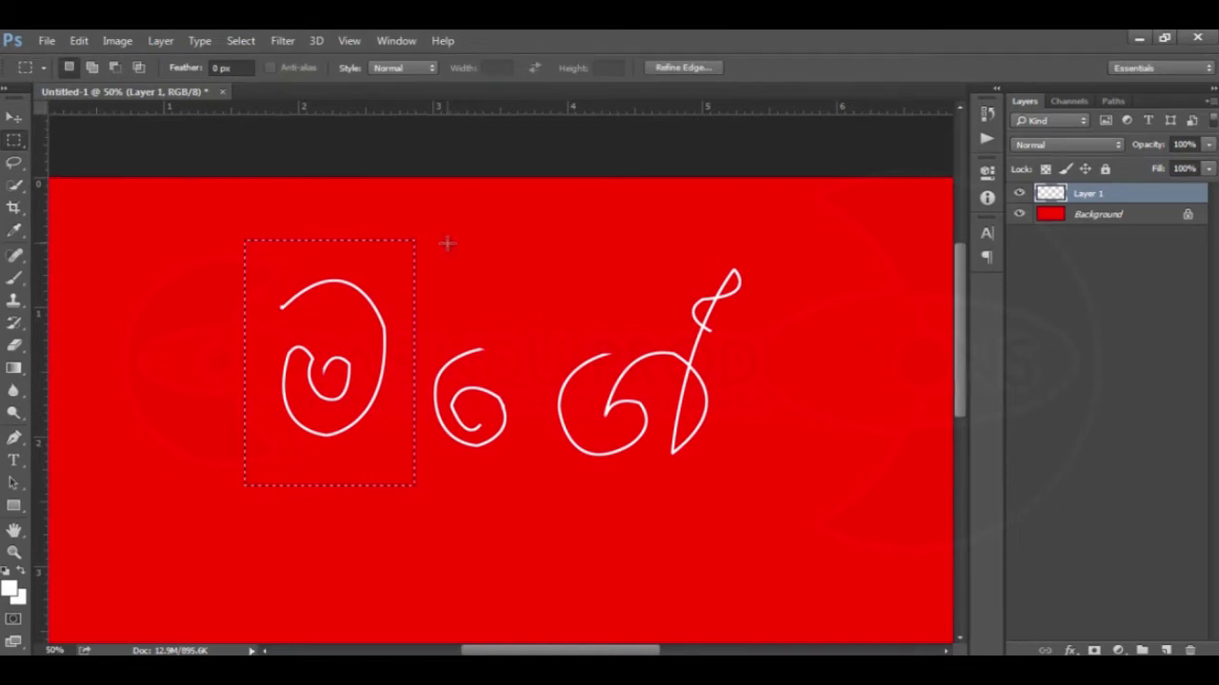
pyautogui.hotkey('ctrl', 't')
pyautogui.press('Right')
pyautogui.press('Right')
pyautogui.press('Right')
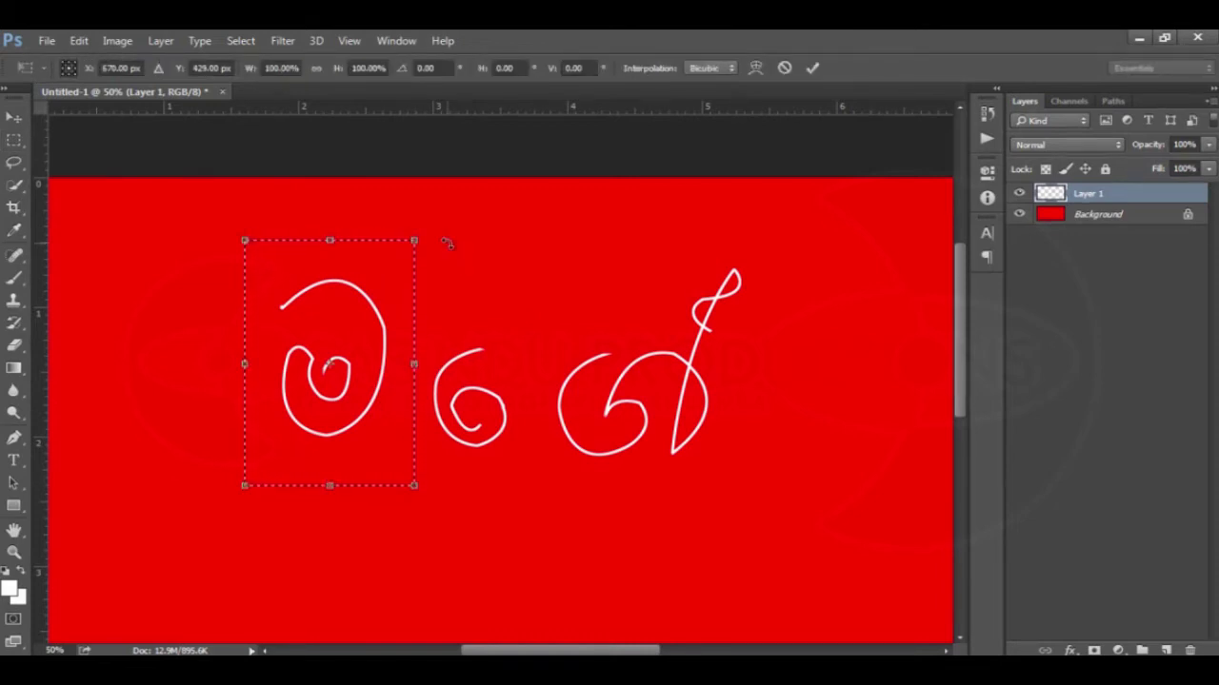
pyautogui.press('Right')
pyautogui.press('Right')
pyautogui.press('Right')
pyautogui.press('Right')
pyautogui.press('Right')
pyautogui.press('Right')
pyautogui.press('Right')
pyautogui.press('Right')
pyautogui.press('Right')
pyautogui.press('Right')
pyautogui.press('Right')
pyautogui.press('Right')
pyautogui.press('Right')
pyautogui.press('Right')
pyautogui.press('Right')
pyautogui.press('Down')
pyautogui.press('Down')
pyautogui.press('Down')
pyautogui.press('Down')
pyautogui.press('Down')
pyautogui.press('Down')
pyautogui.press('Right')
pyautogui.press('Right')
pyautogui.press('Right')
pyautogui.press('Up')
pyautogui.press('Up')
pyautogui.press('Up')
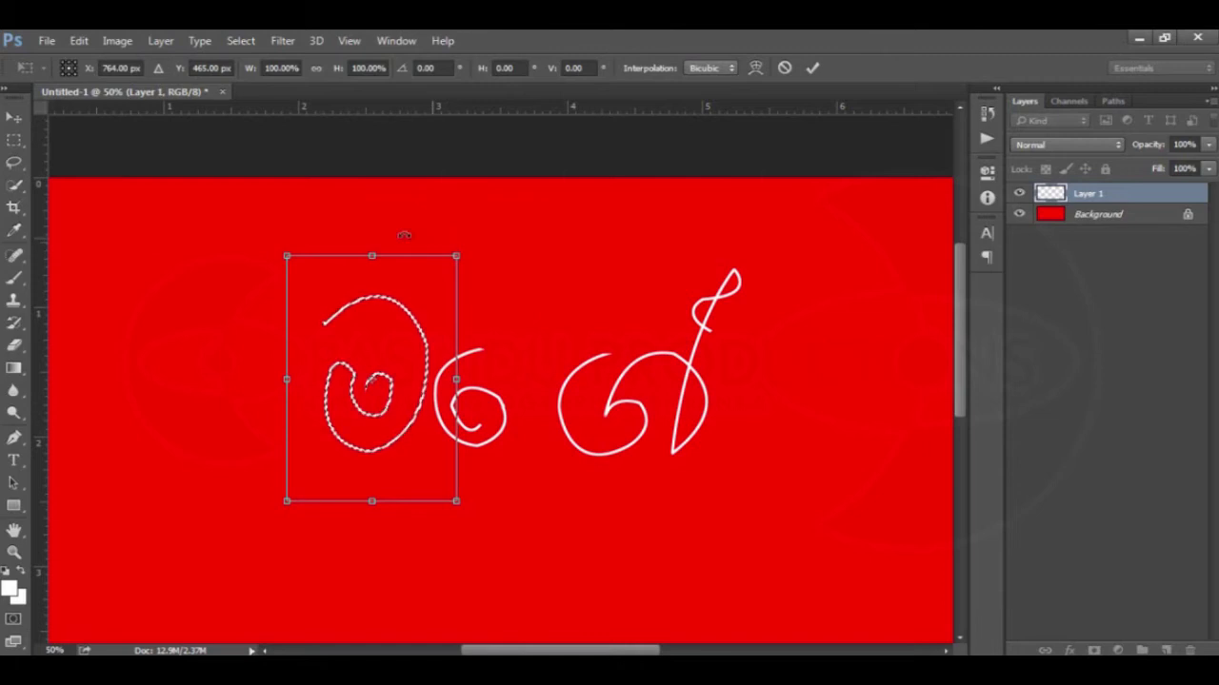
pyautogui.press('Return')
# Shift the first two letters right beside the third, then deselect.
pyautogui.moveTo(287, 226); pyautogui.dragTo(528, 504)
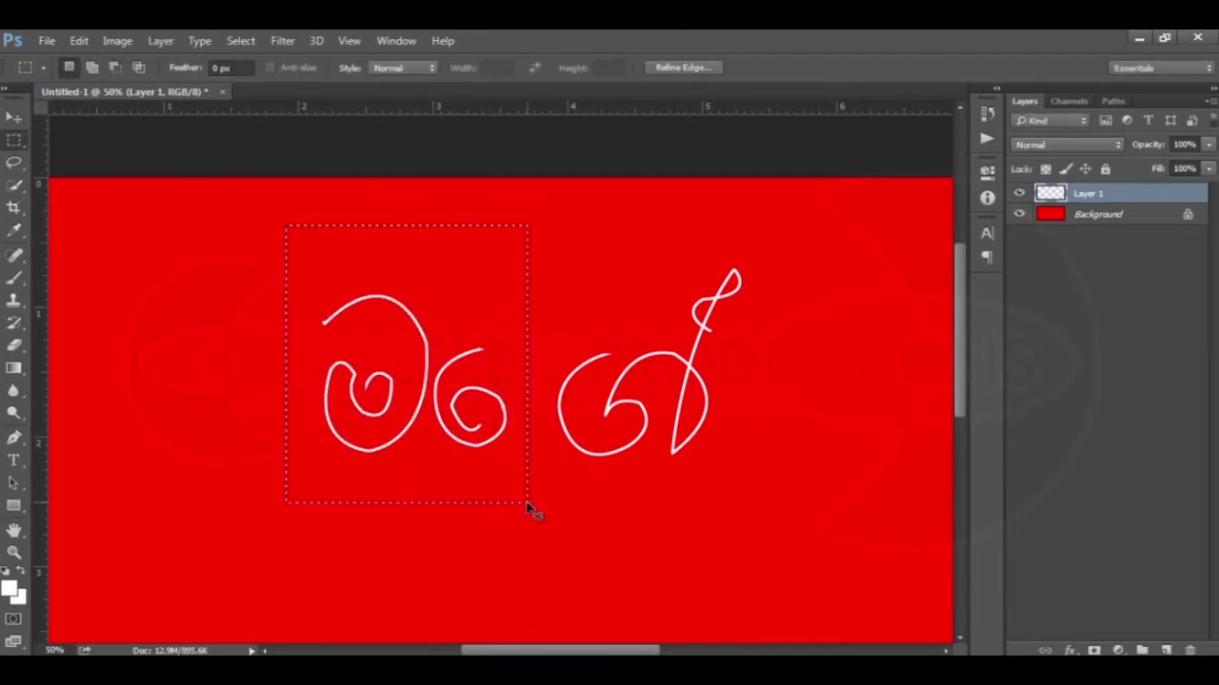
pyautogui.hotkey('ctrl', 't')
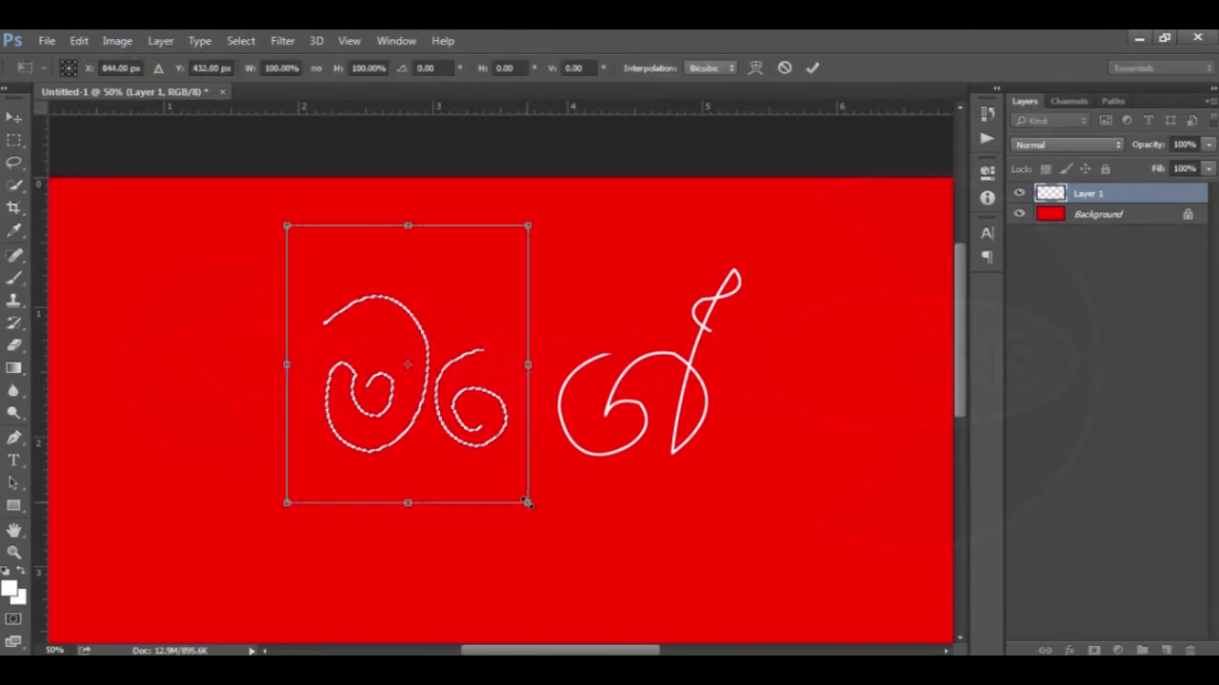
pyautogui.hotkey('shift', 'Right')
pyautogui.hotkey('shift', 'Right')
pyautogui.hotkey('shift', 'Right')
pyautogui.hotkey('shift', 'Right')
pyautogui.hotkey('shift', 'Right')
pyautogui.hotkey('shift', 'Right')
pyautogui.hotkey('shift', 'Right')
pyautogui.hotkey('shift', 'Right')
pyautogui.hotkey('shift', 'Right')
pyautogui.press('Down')
pyautogui.press('Down')
pyautogui.press('Down')
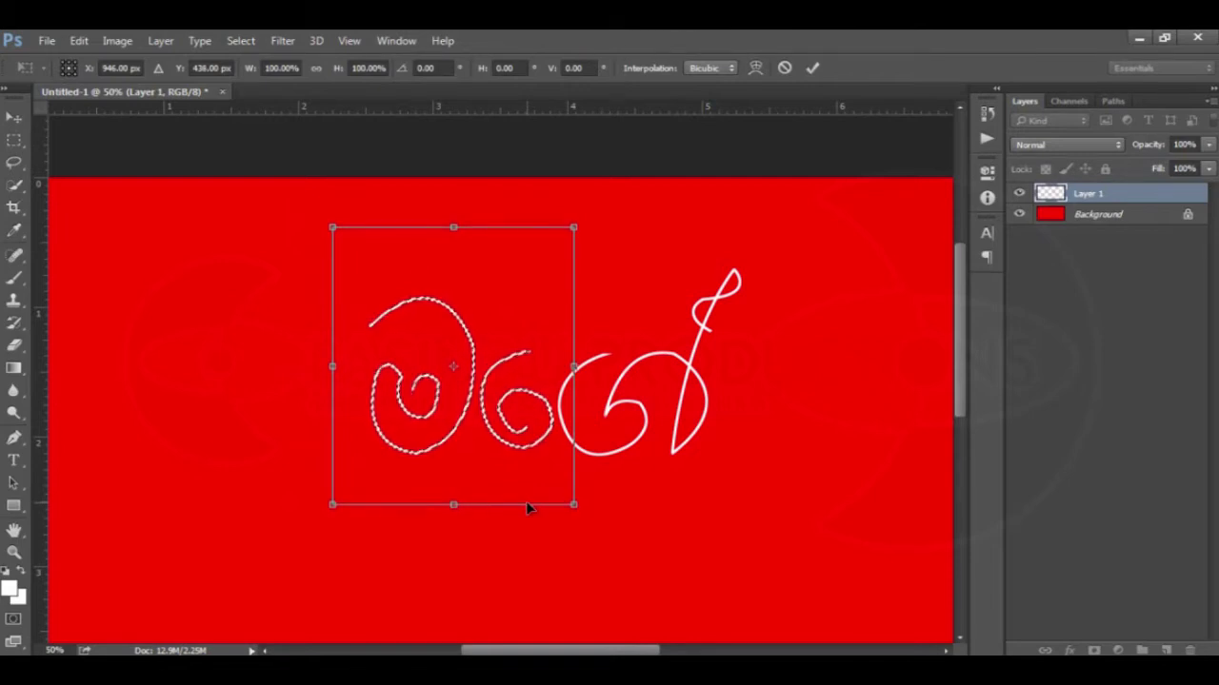
pyautogui.press('Return')
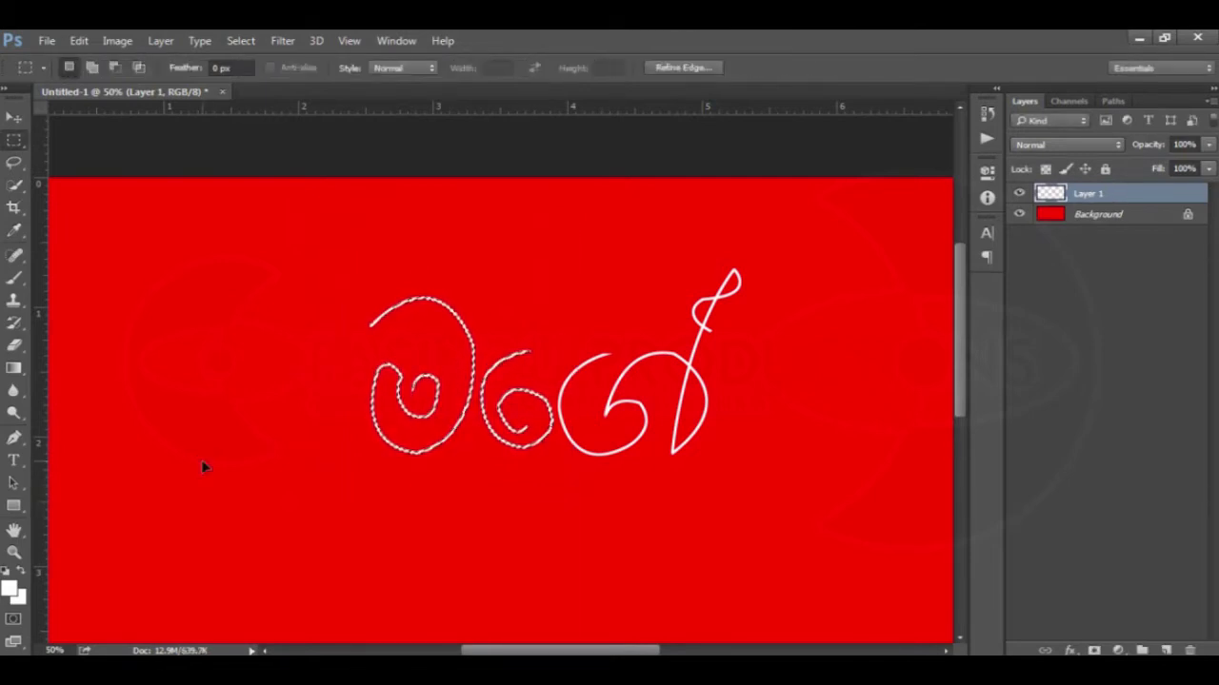
pyautogui.hotkey('ctrl', 'd')
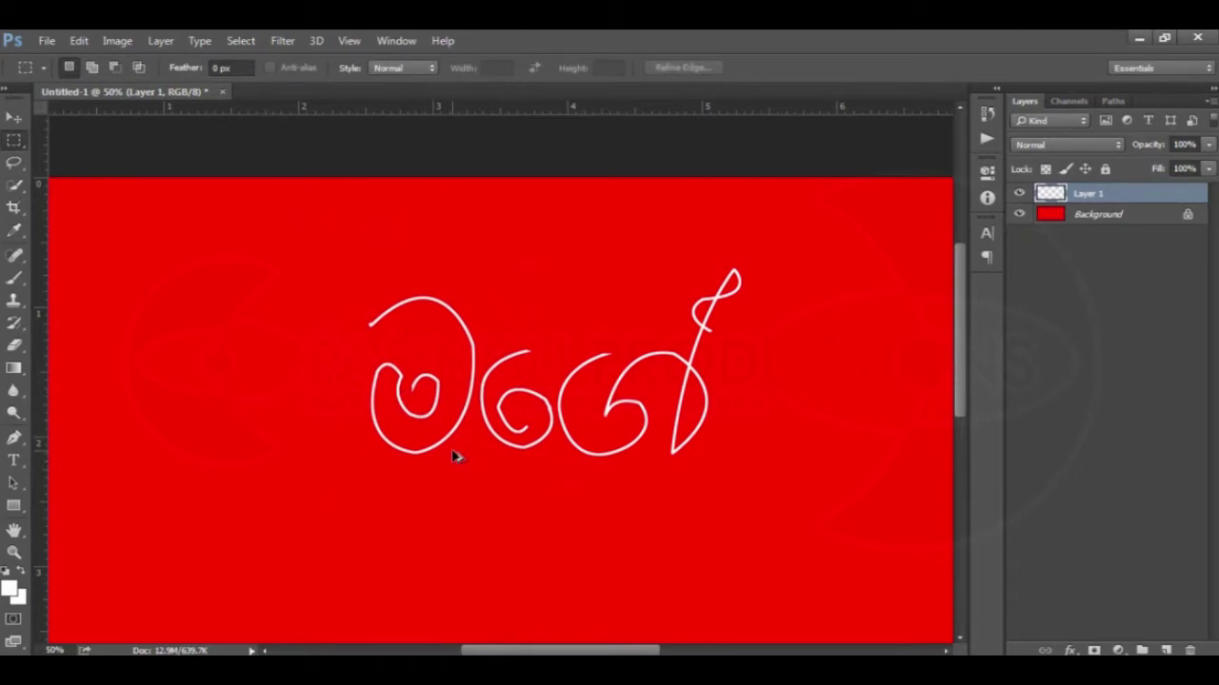
pyautogui.hotkey('ctrl', '+')
pyautogui.hotkey('ctrl', '+')
pyautogui.hotkey('ctrl', '-')
pyautogui.hotkey('ctrl', '-')
pyautogui.hotkey('ctrl', '-')
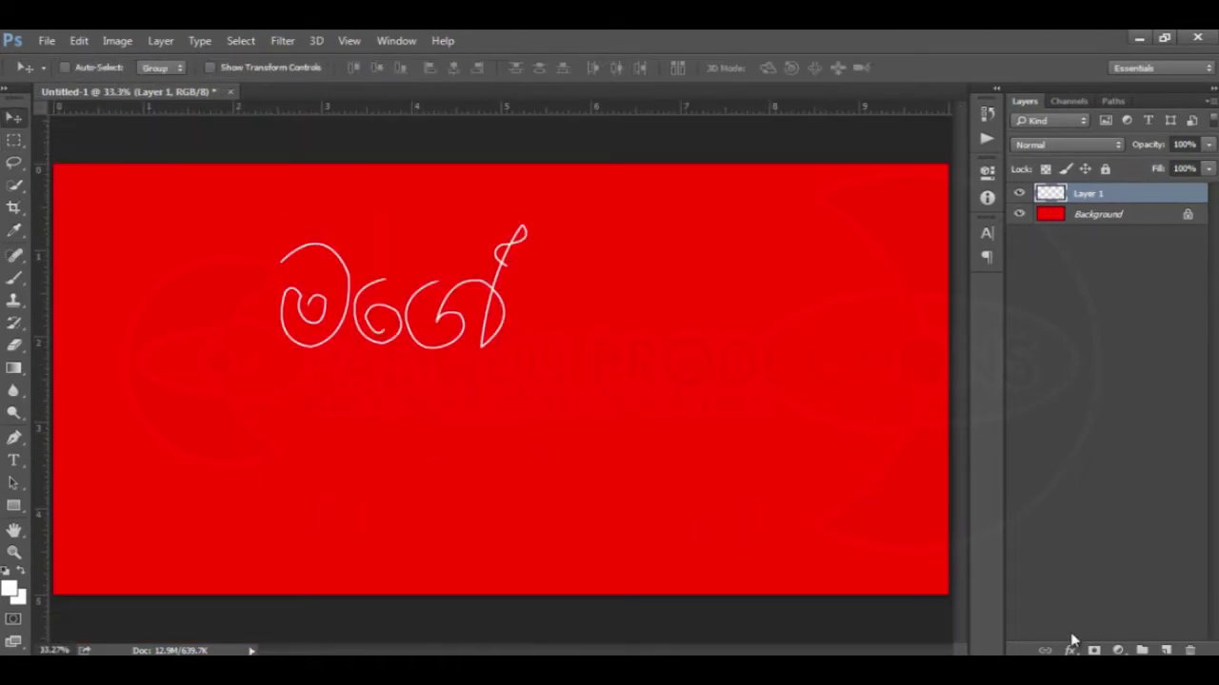
# Add an Outer Glow to Layer 1 with a light yellow glow colour.
pyautogui.click(1020, 193)
pyautogui.click(1020, 193)
pyautogui.click(1071, 650)
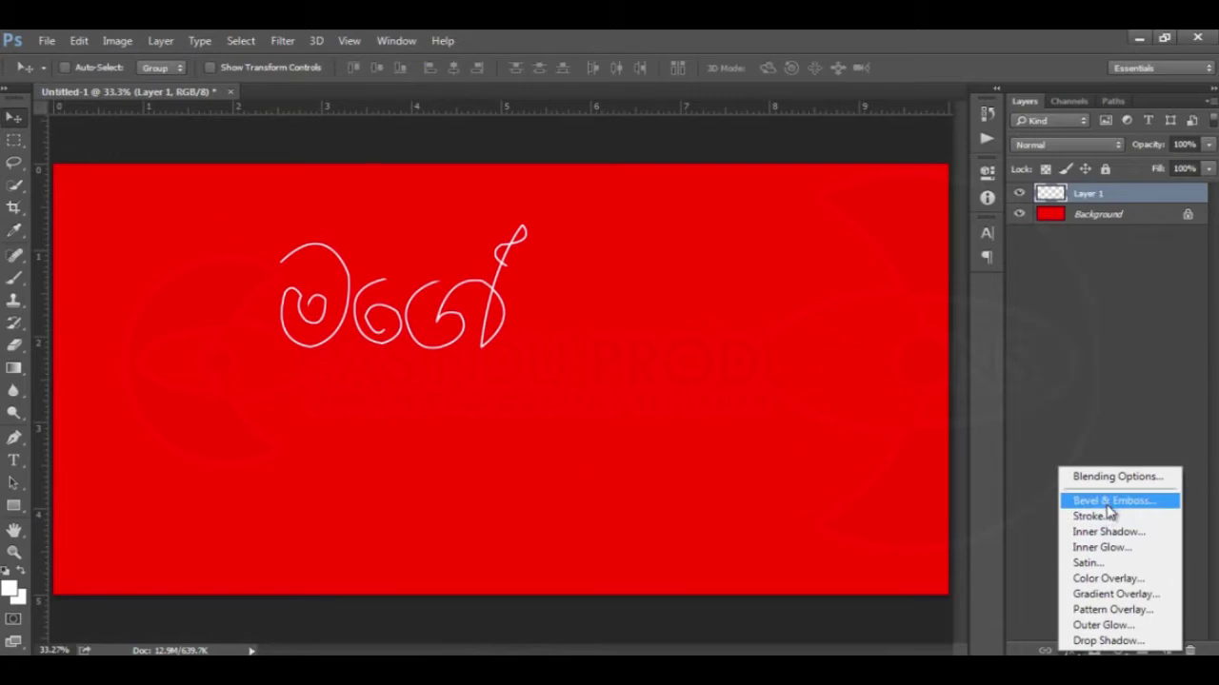
pyautogui.click(1102, 625)
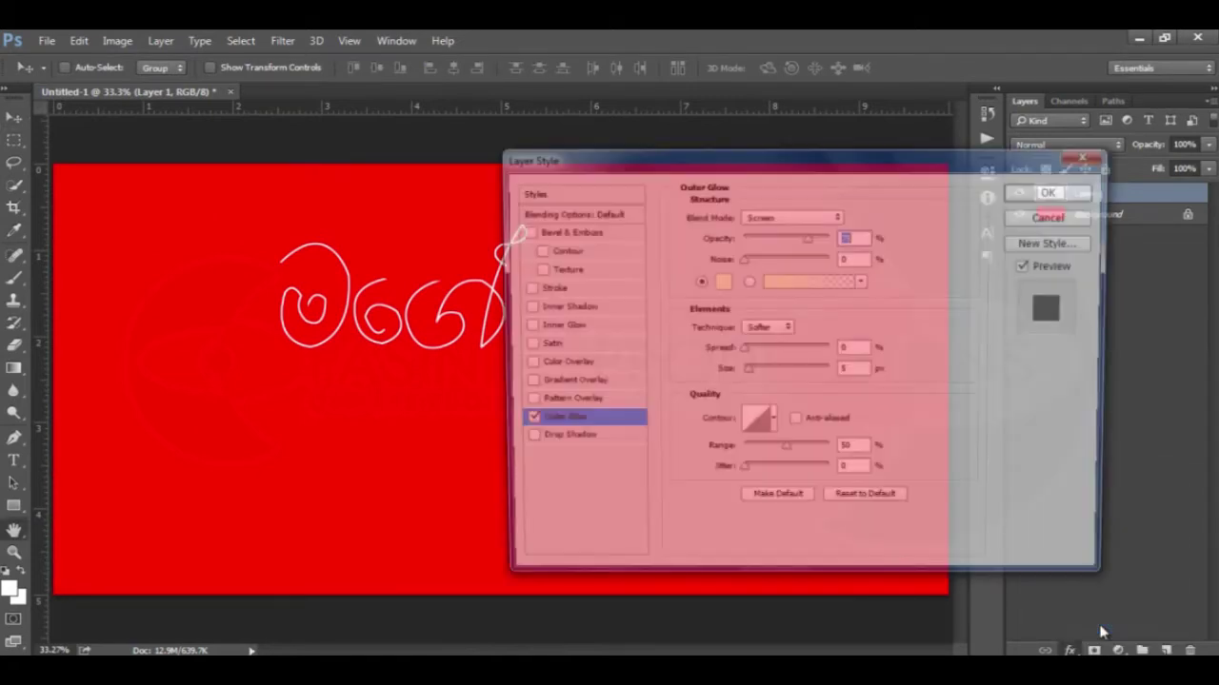
pyautogui.moveTo(855, 172); pyautogui.dragTo(960, 212)
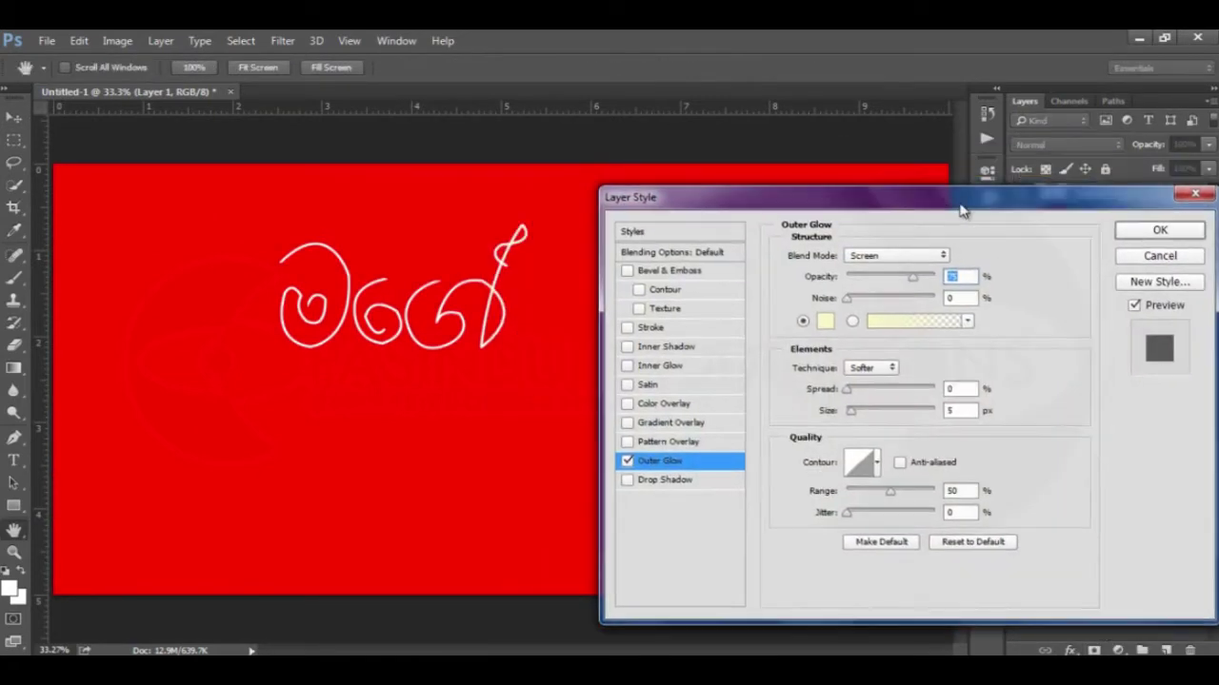
pyautogui.click(826, 325)
pyautogui.moveTo(782, 220); pyautogui.dragTo(875, 222)
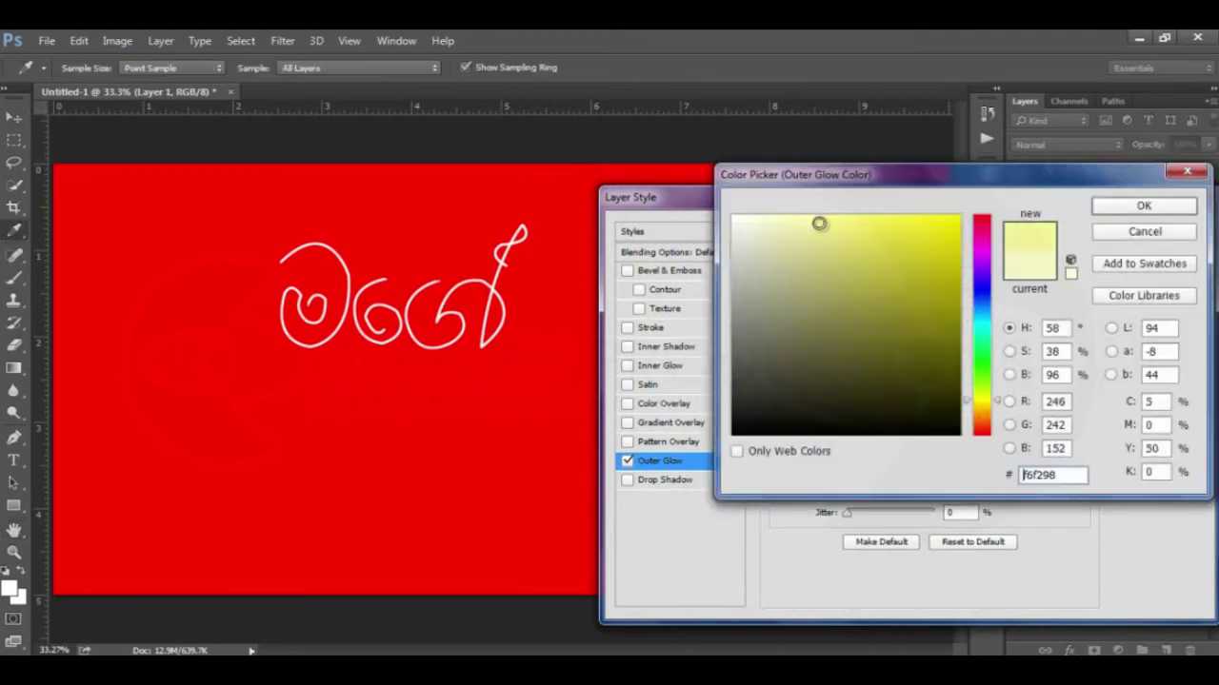
pyautogui.click(1116, 207)
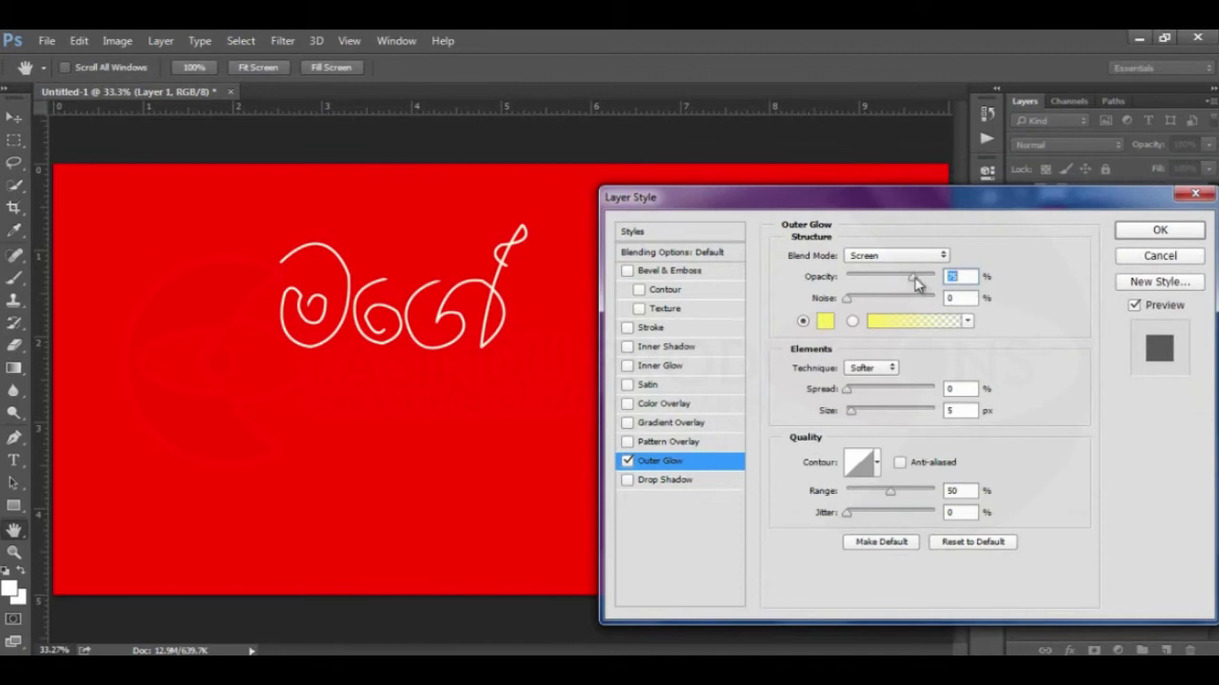
# Set the glow to 100% opacity, 32 px size and 4% spread, and apply.
pyautogui.moveTo(915, 284); pyautogui.dragTo(943, 280)
pyautogui.moveTo(848, 394)
pyautogui.mouseDown()
pyautogui.moveTo(874, 397)
pyautogui.moveTo(856, 419)
pyautogui.moveTo(849, 395)
pyautogui.moveTo(865, 419)
pyautogui.mouseUp()
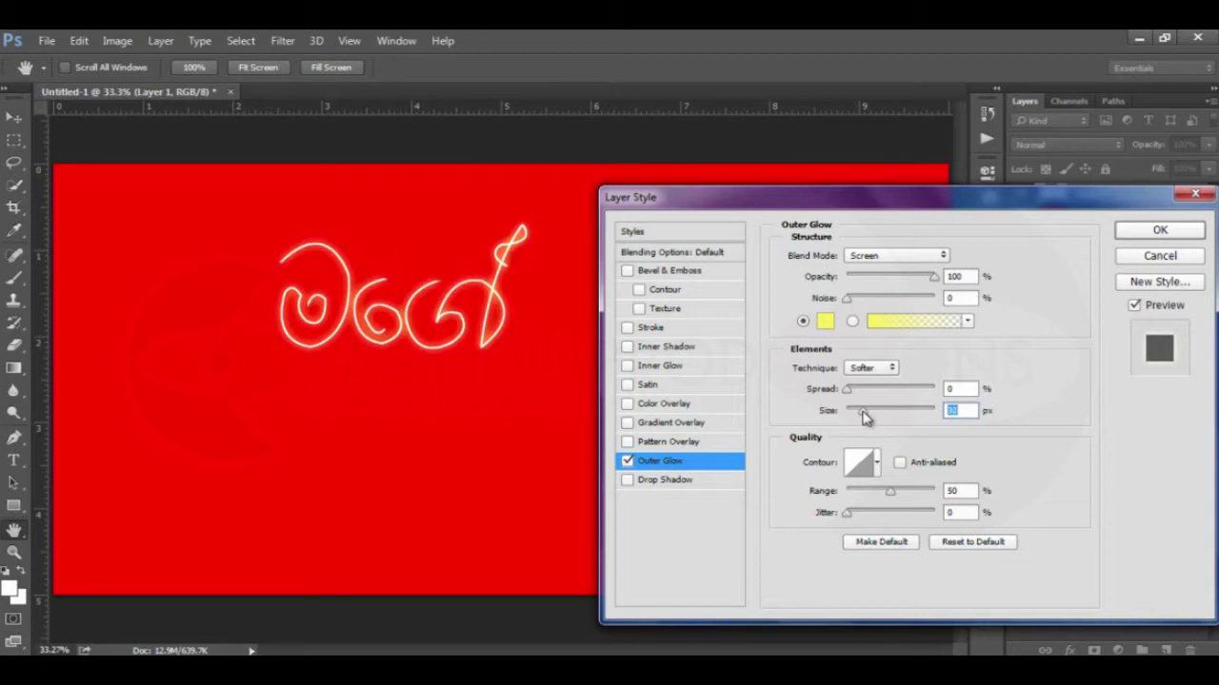
pyautogui.moveTo(849, 390); pyautogui.dragTo(852, 395)
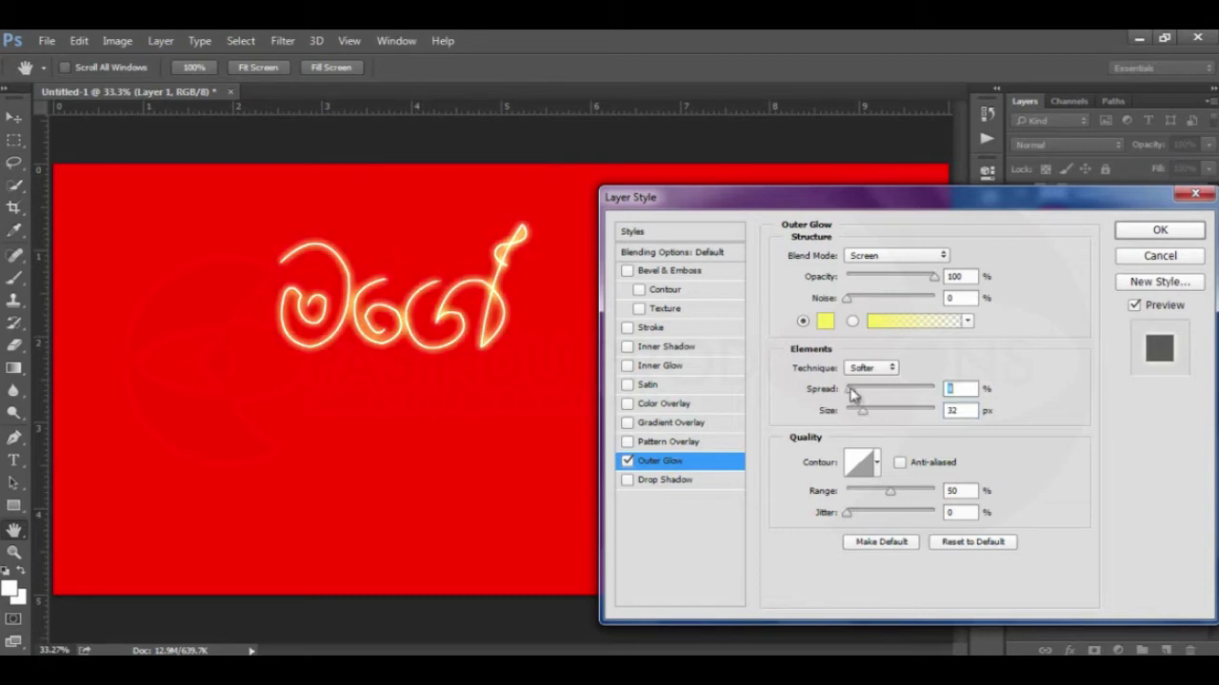
pyautogui.click(933, 278)
pyautogui.click(1147, 234)
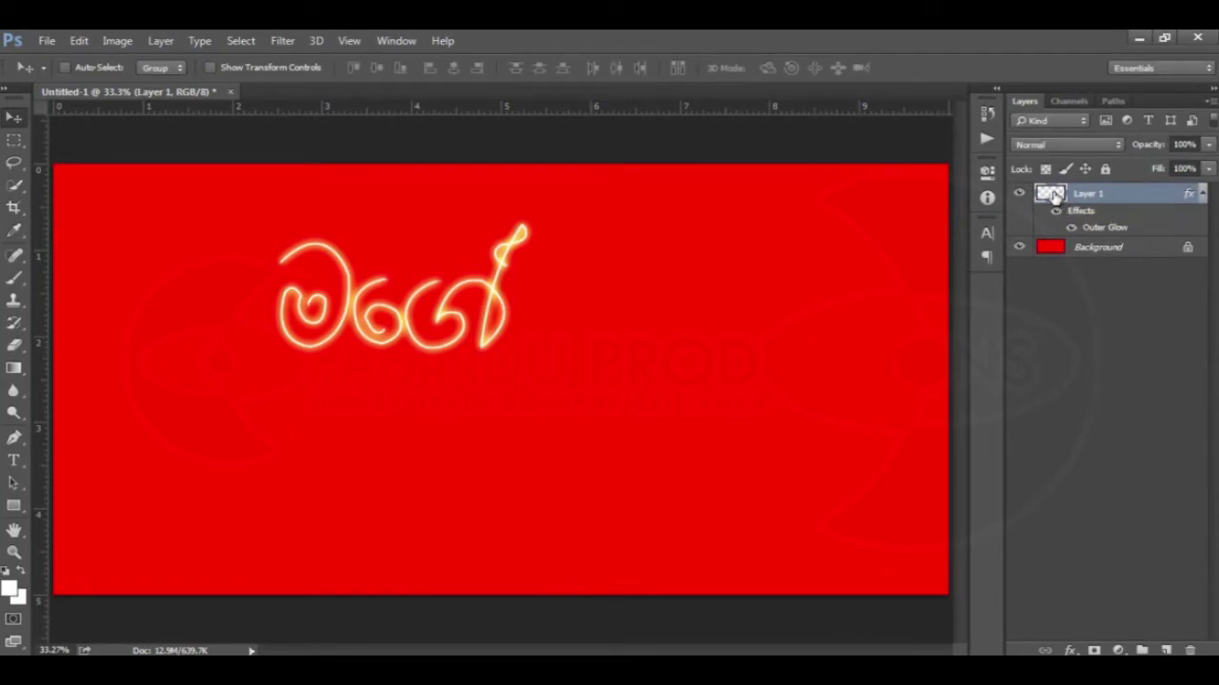
# Duplicate Layer 1 and apply a Motion Blur of angle 40, distance 30 px.
pyautogui.moveTo(1054, 195); pyautogui.dragTo(1169, 568)
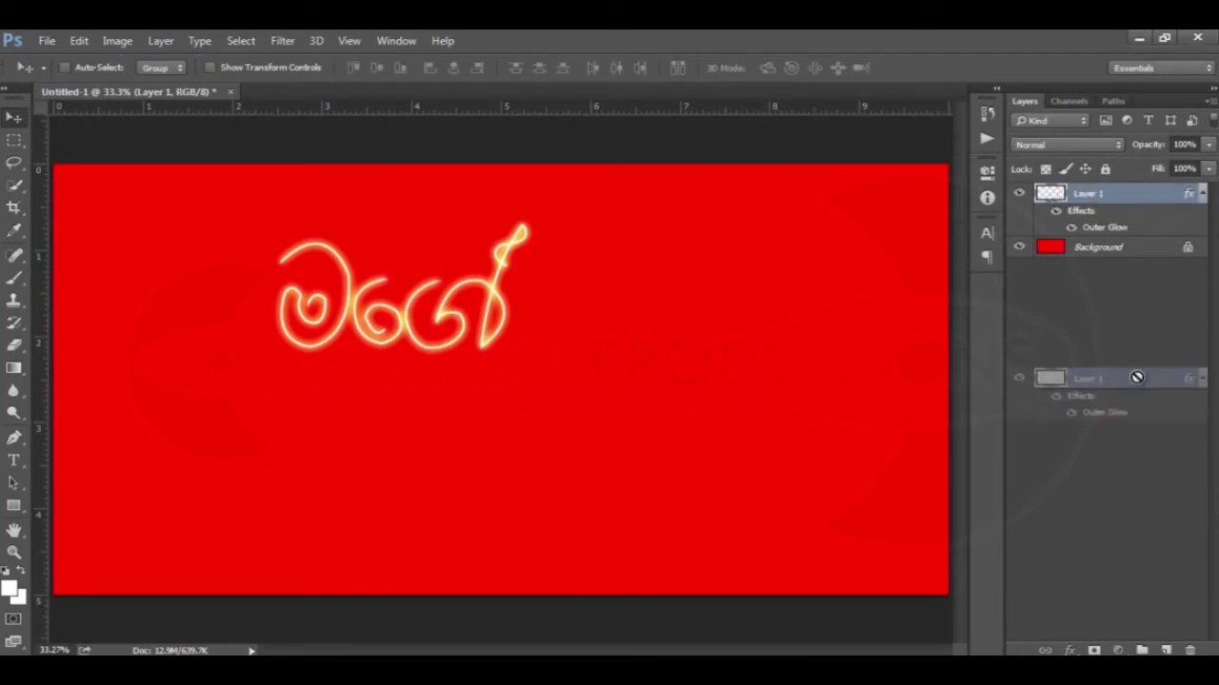
pyautogui.moveTo(1169, 569); pyautogui.dragTo(1166, 649)
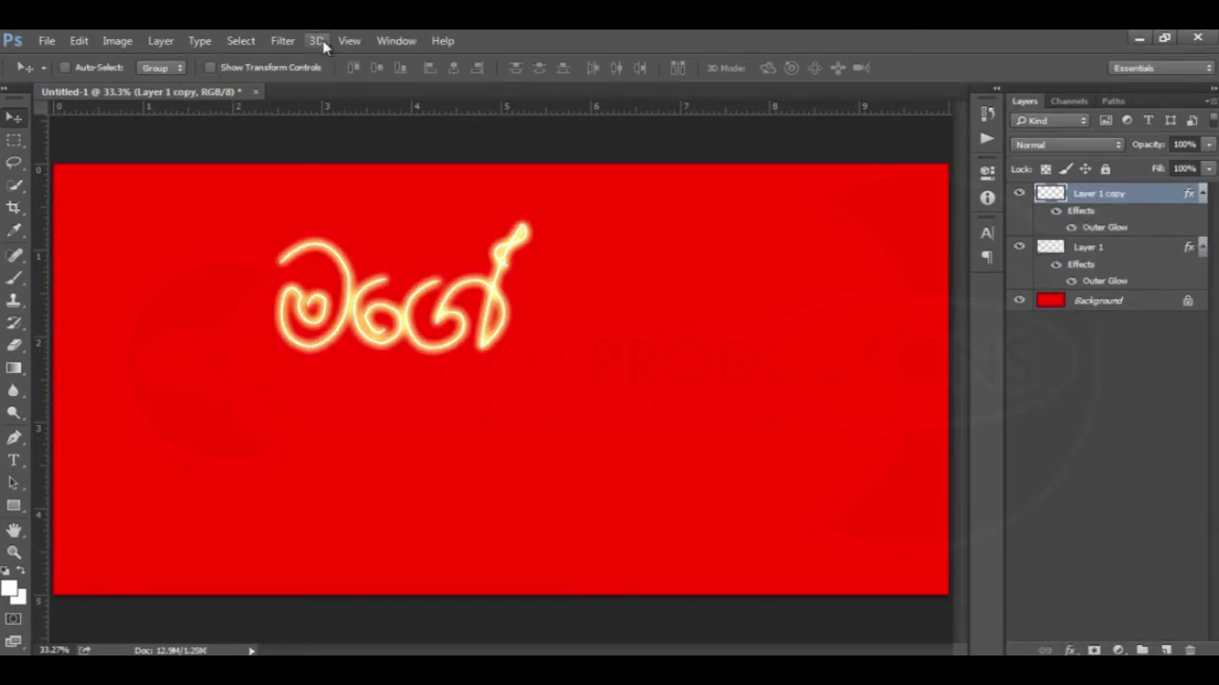
pyautogui.click(286, 42)
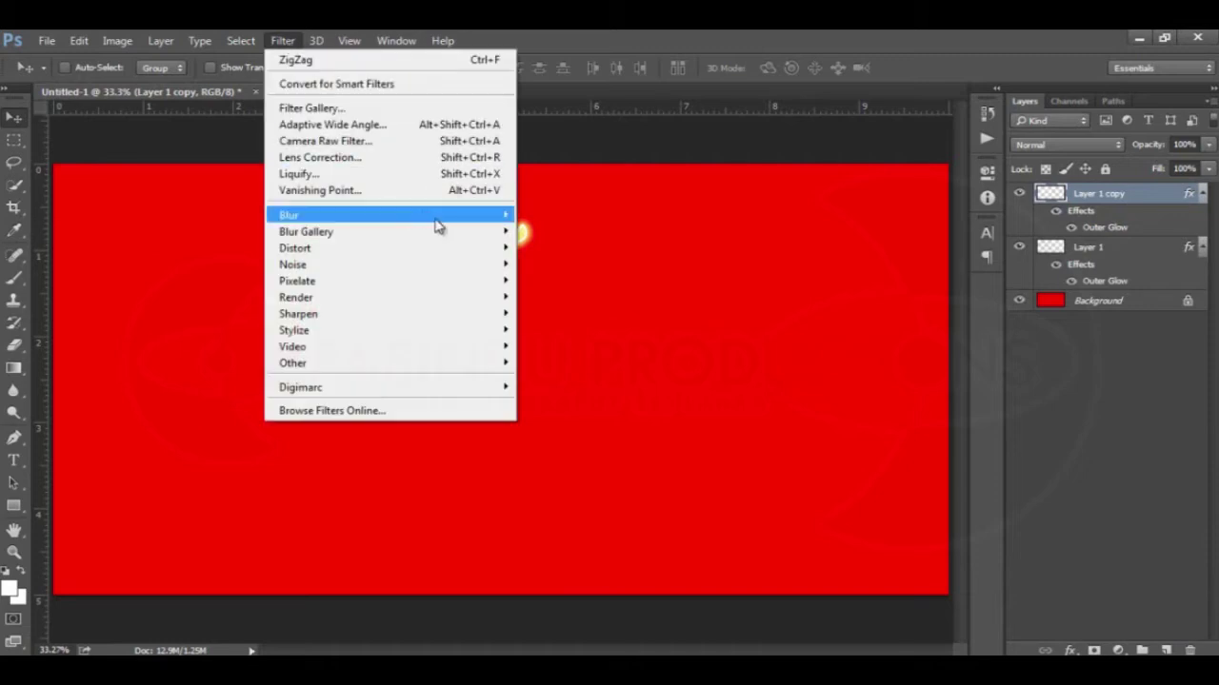
pyautogui.moveTo(391, 215)
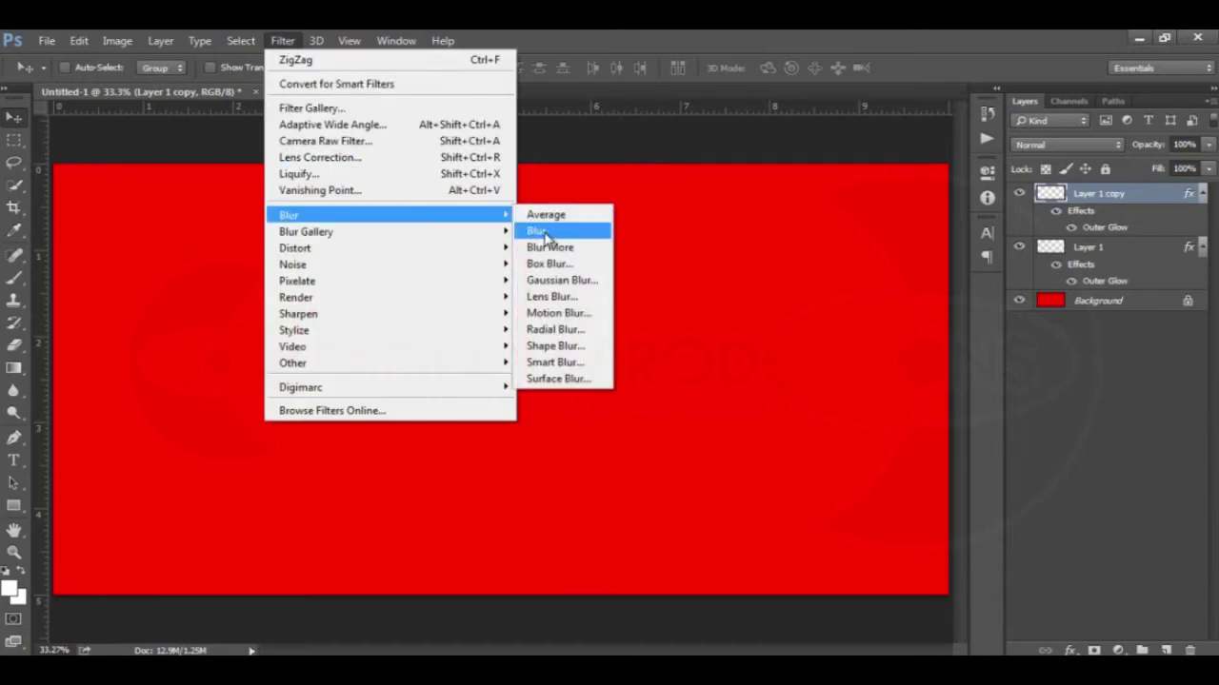
pyautogui.click(562, 313)
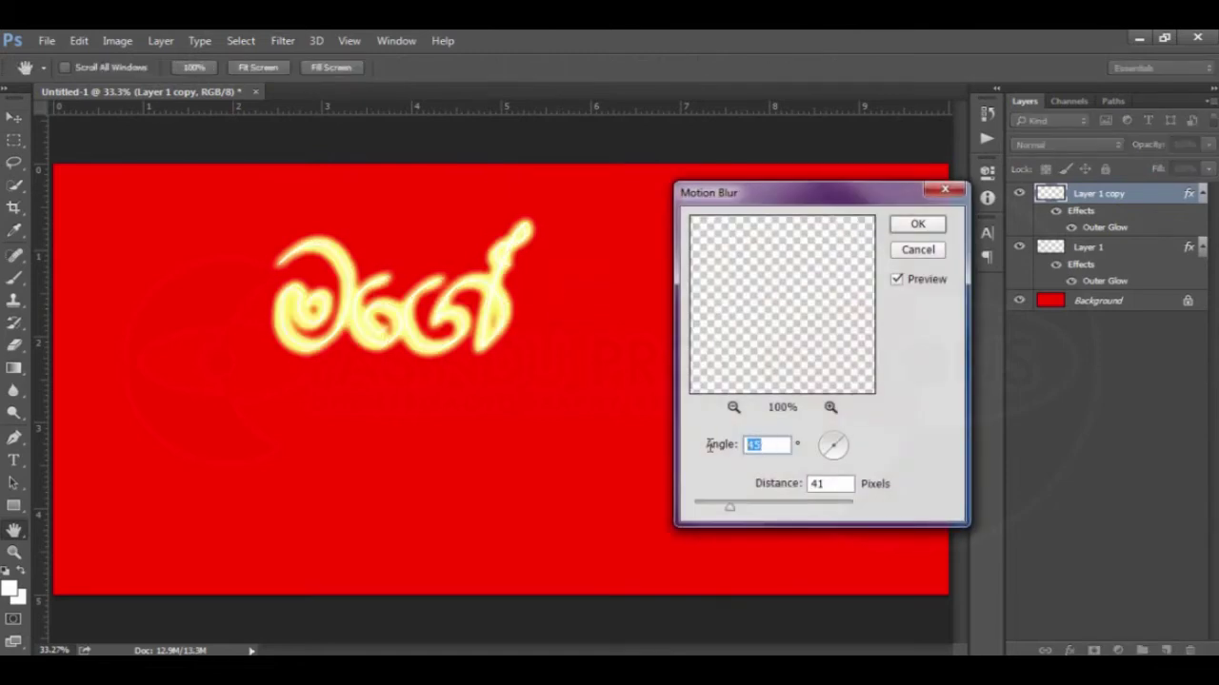
pyautogui.write('40')
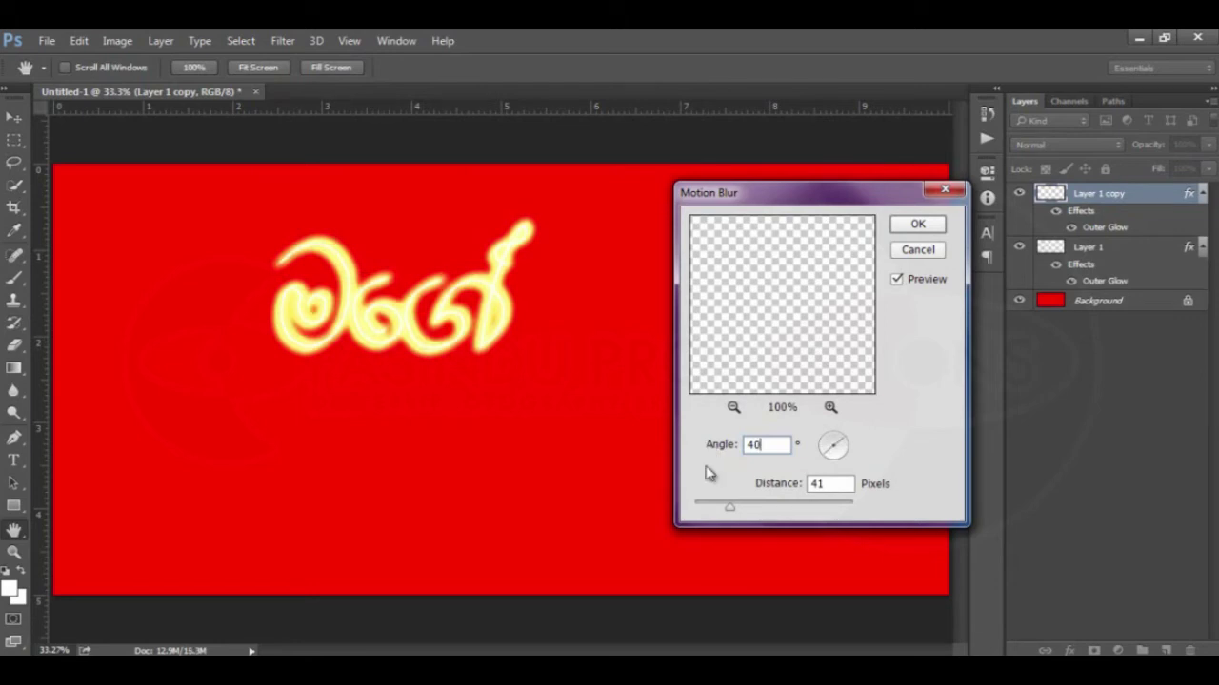
pyautogui.moveTo(731, 508); pyautogui.dragTo(721, 514)
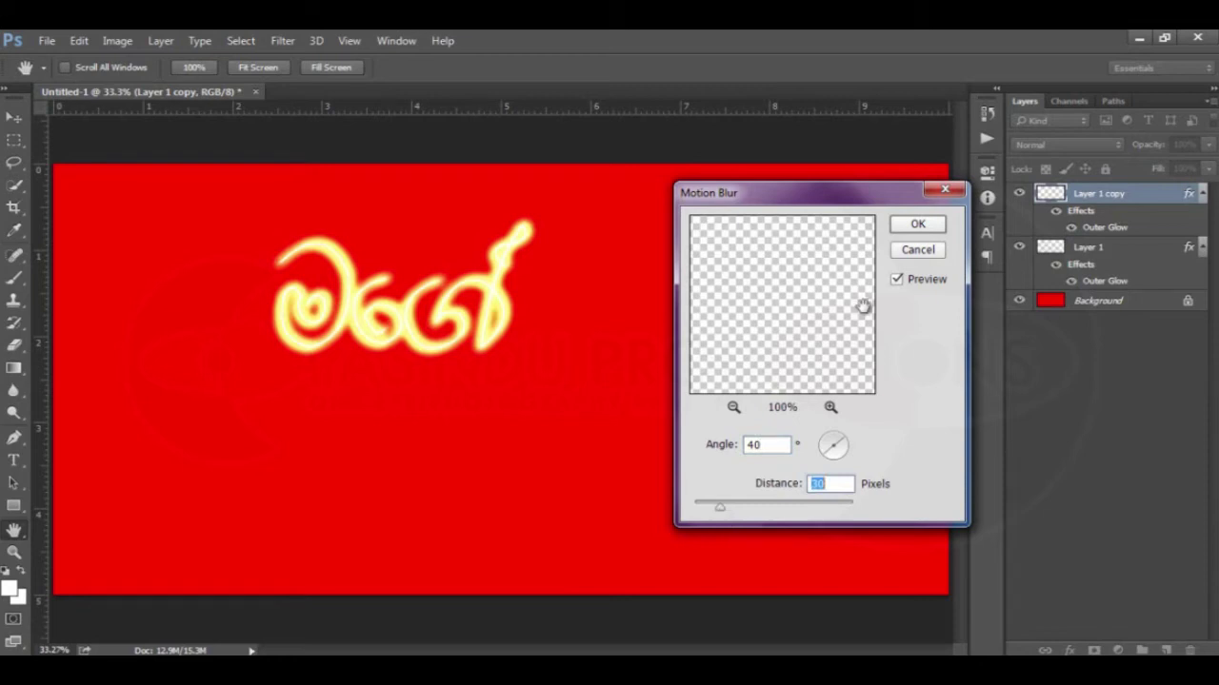
pyautogui.click(917, 224)
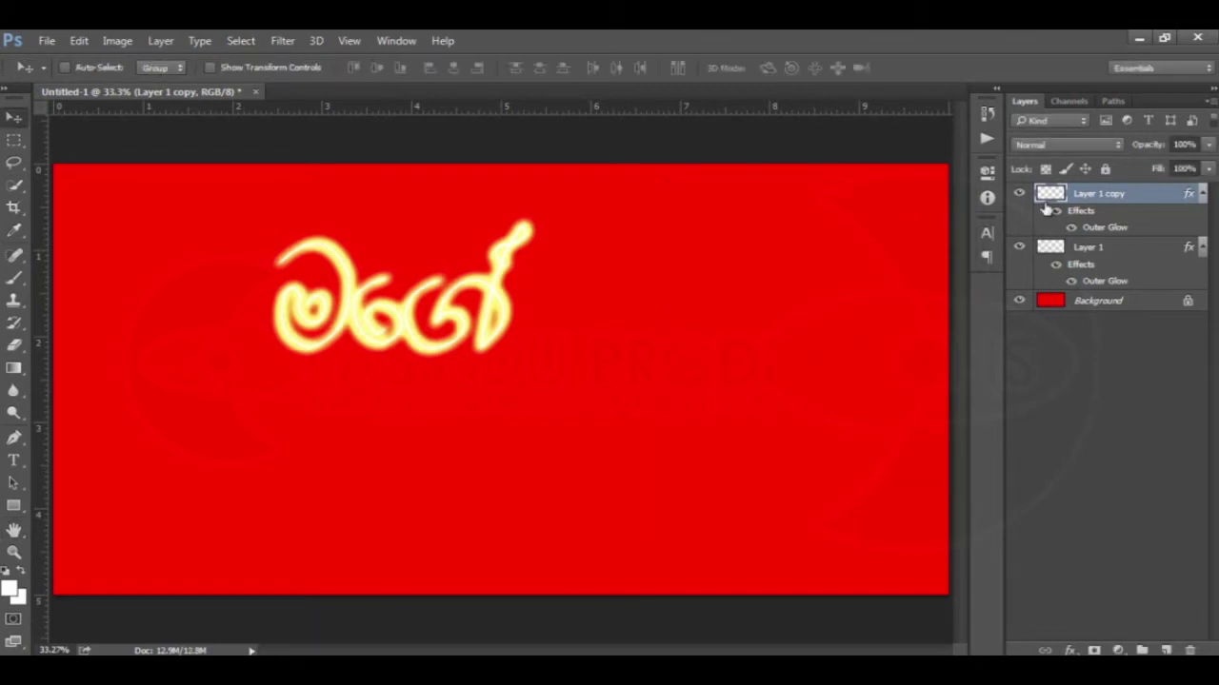
# Move the blurred copy below Layer 1 and lower its opacity to 41%.
pyautogui.moveTo(1100, 195); pyautogui.dragTo(1104, 290)
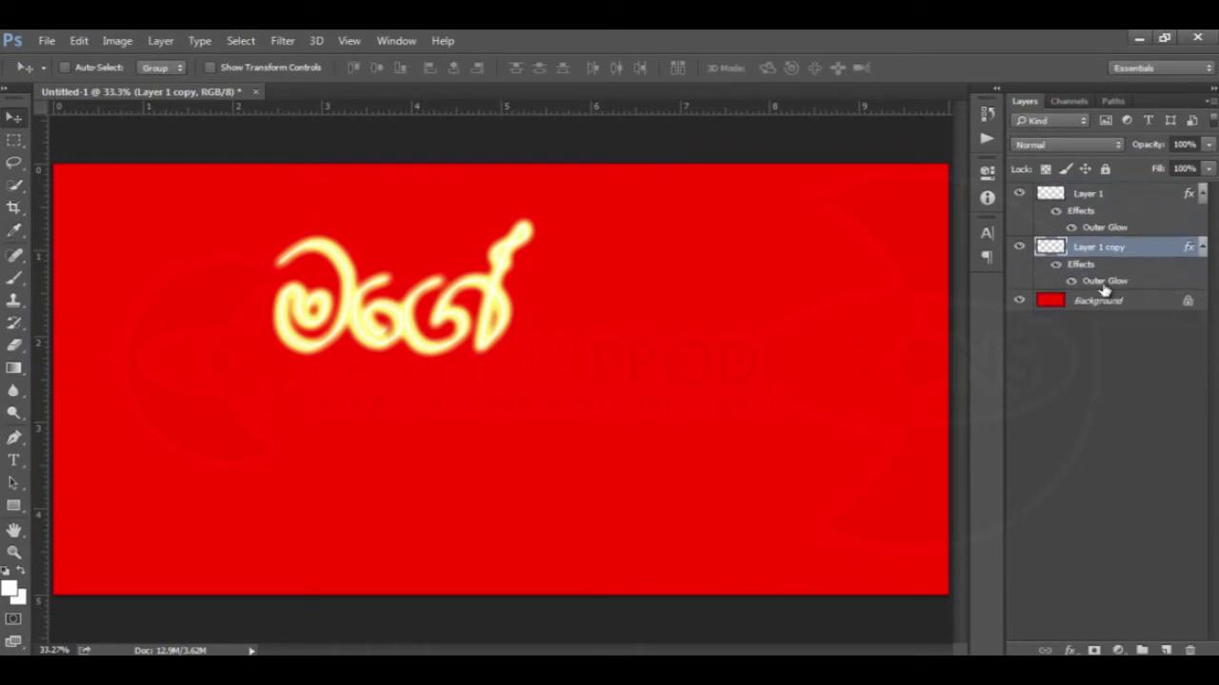
pyautogui.click(1209, 146)
pyautogui.moveTo(1206, 164); pyautogui.dragTo(1156, 168)
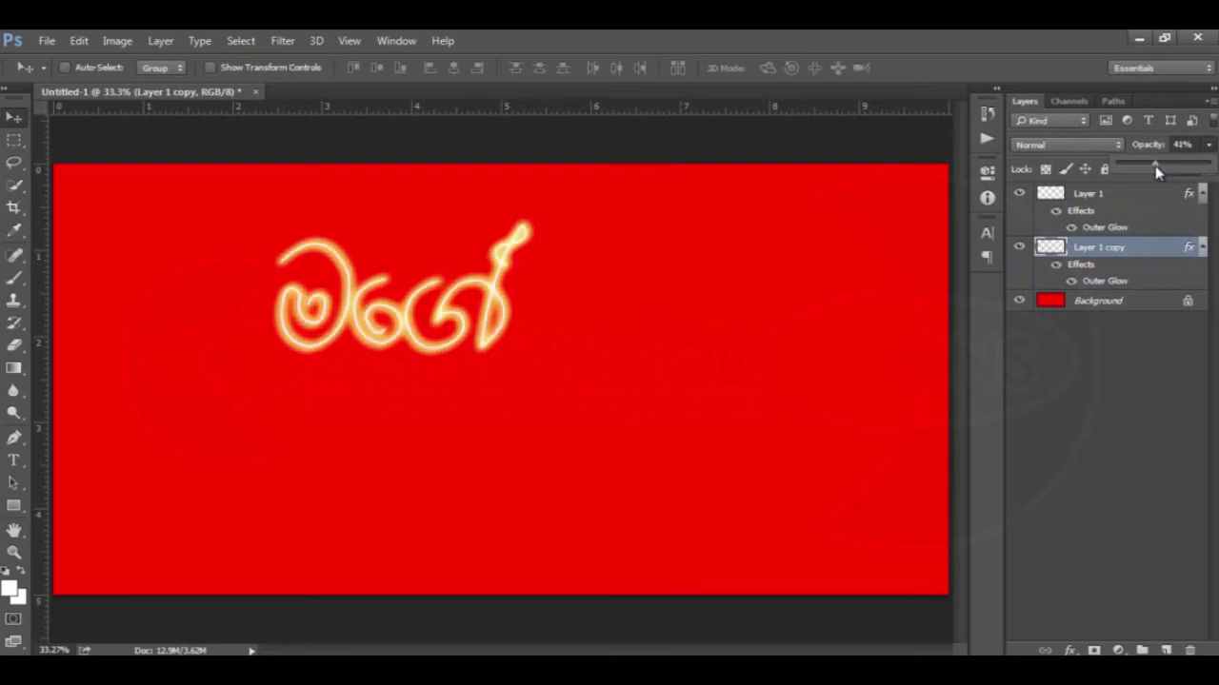
pyautogui.click(1111, 196)
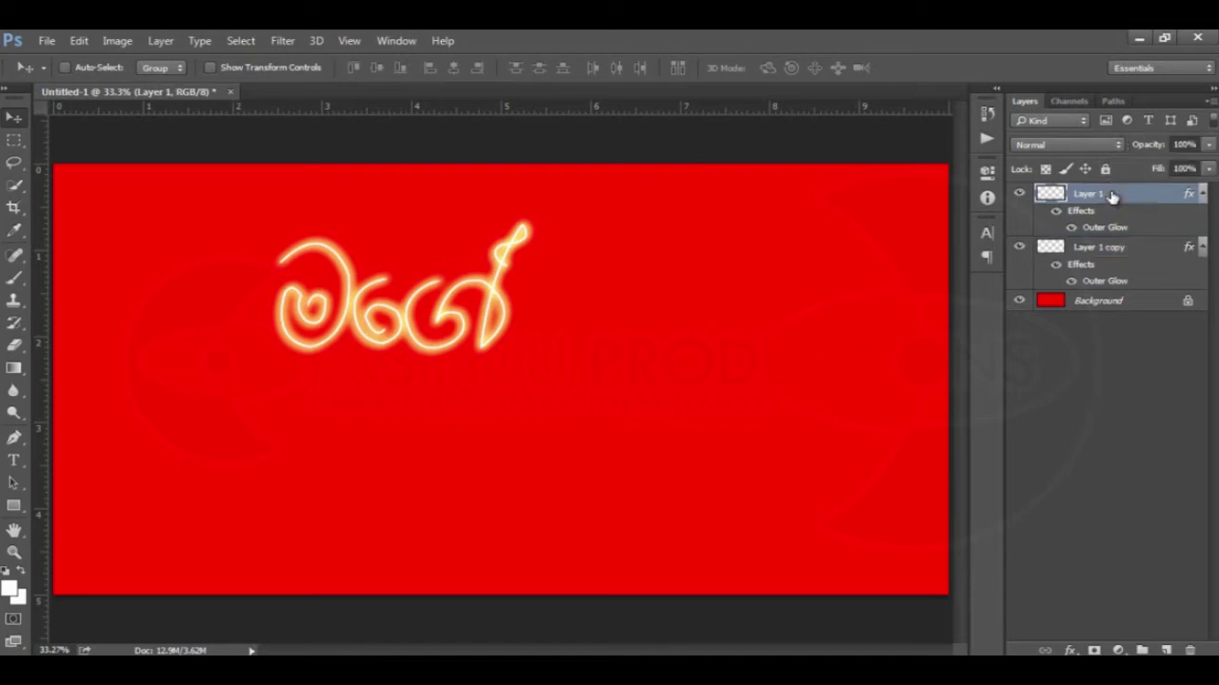
# Add Layer 2 on top and choose the Star 70 brush at 175 px.
pyautogui.click(1167, 650)
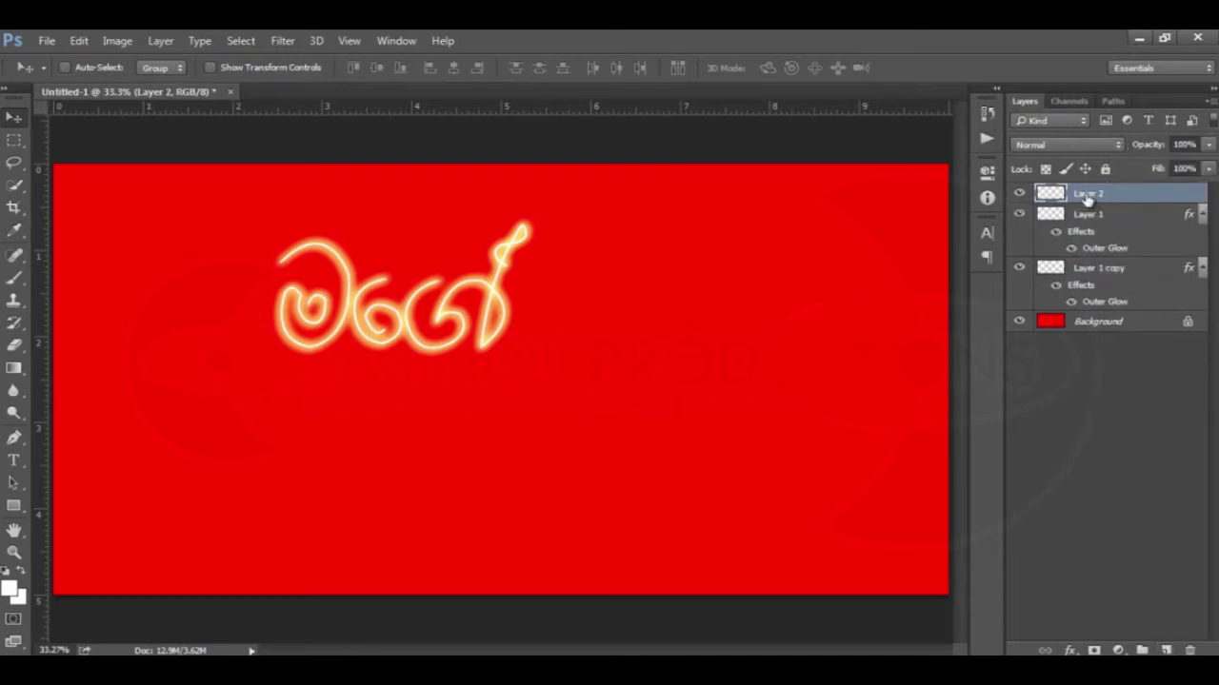
pyautogui.click(15, 279)
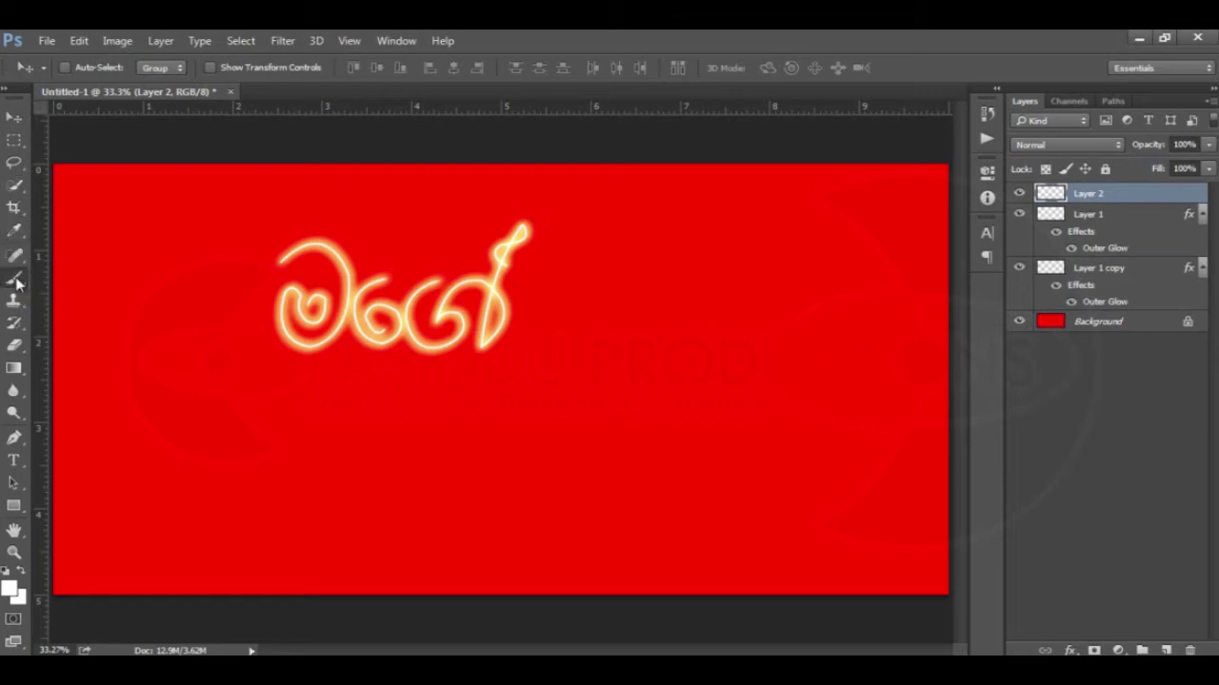
pyautogui.click(88, 70)
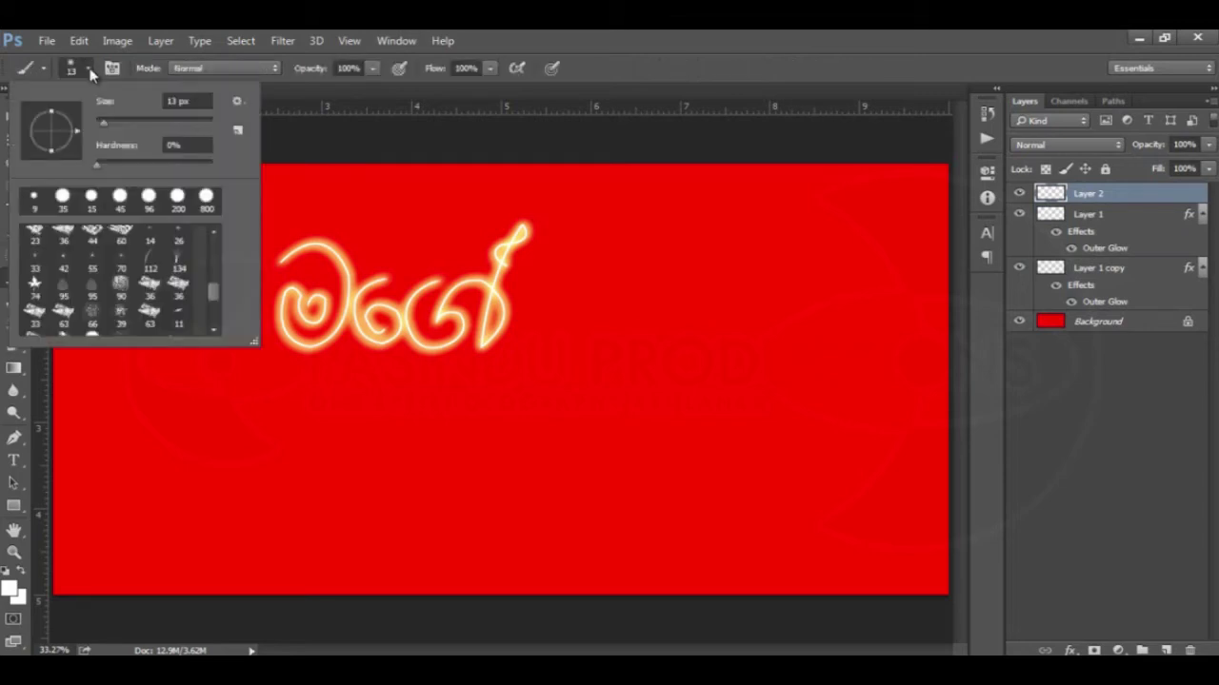
pyautogui.click(122, 262)
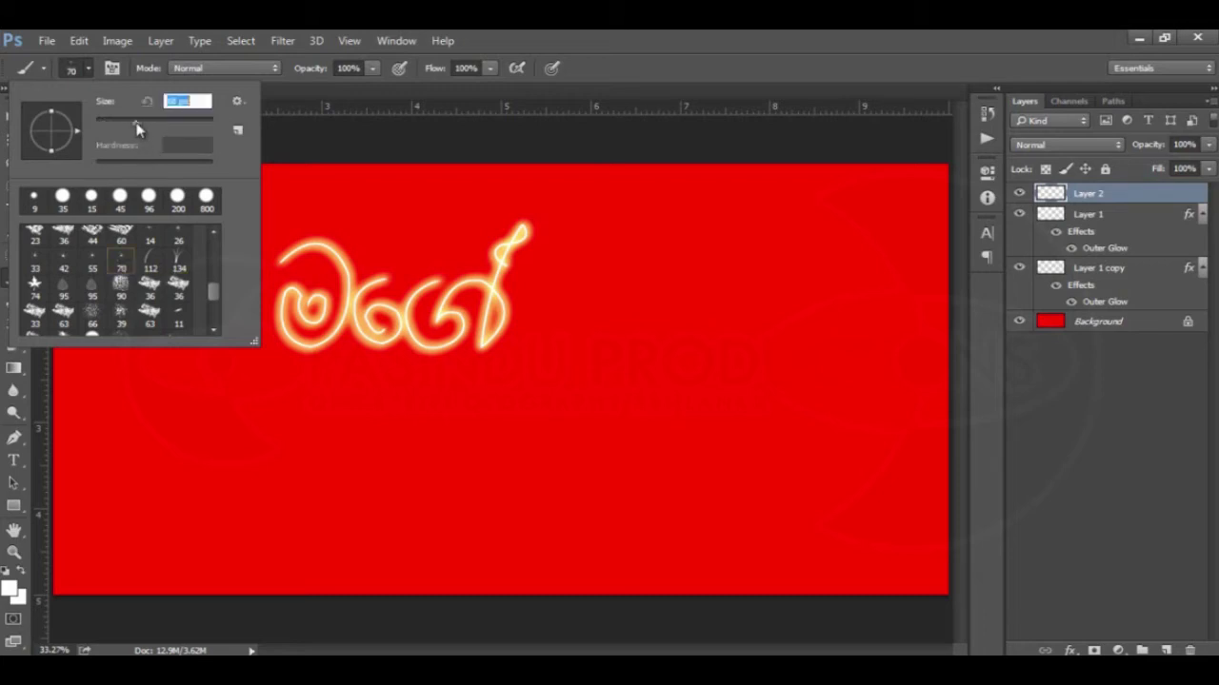
pyautogui.moveTo(138, 130); pyautogui.dragTo(151, 128)
pyautogui.press('Return')
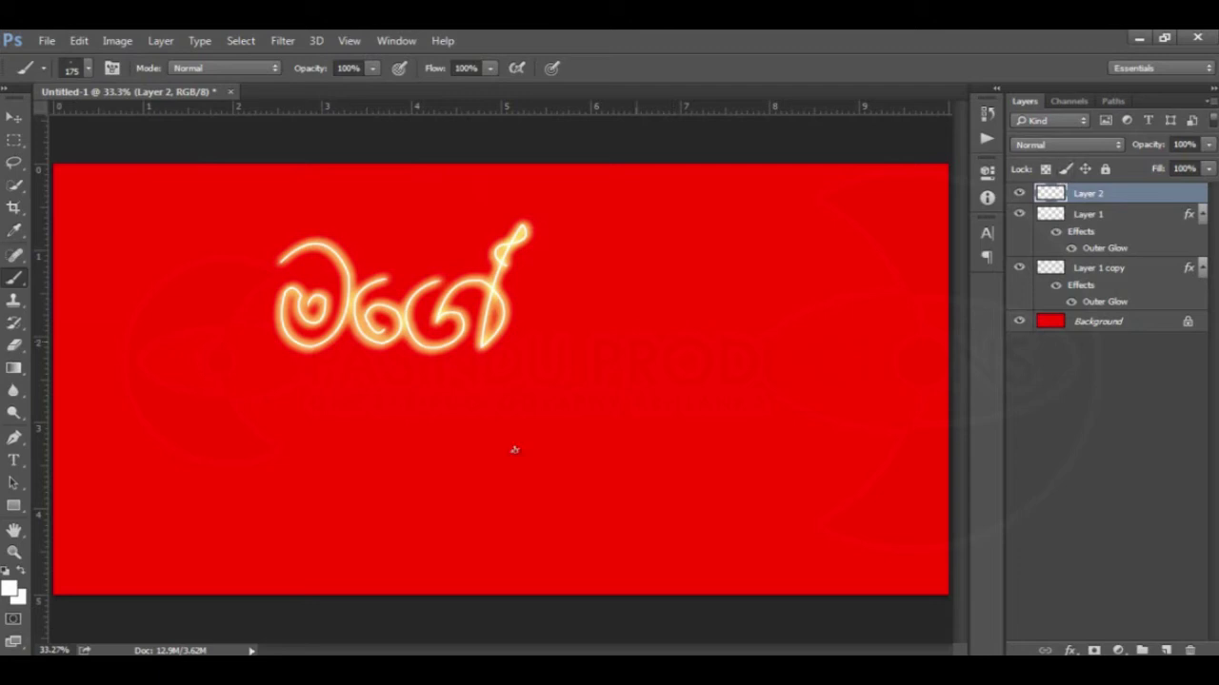
# Switch to white and dab star sparkles along the glowing letters and tall stroke.
pyautogui.click(21, 572)
pyautogui.click(383, 329)
pyautogui.click(386, 277)
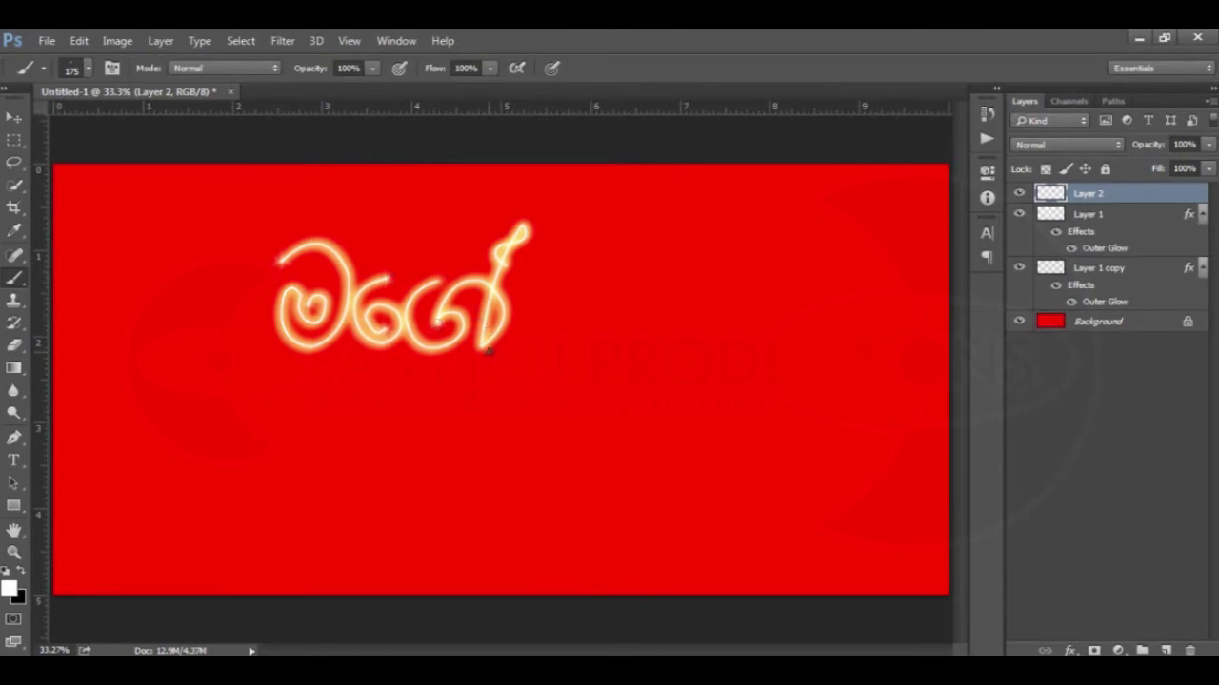
pyautogui.moveTo(480, 349); pyautogui.dragTo(520, 225)
pyautogui.moveTo(501, 262); pyautogui.dragTo(493, 285)
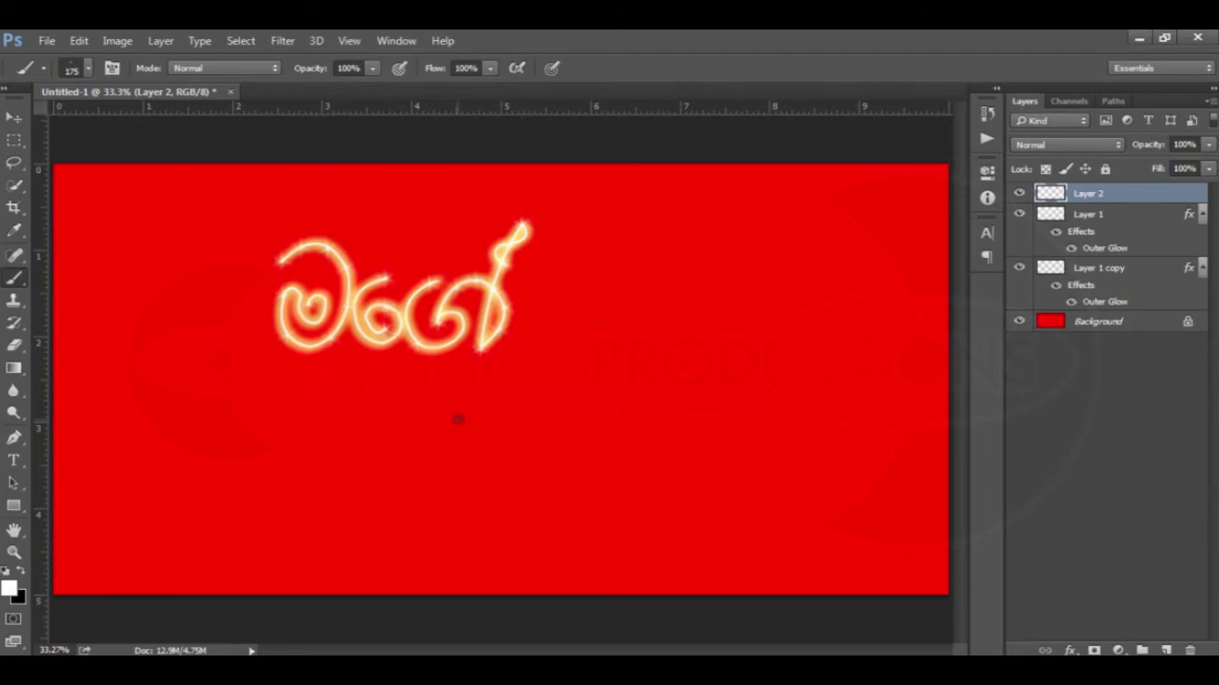
# Select Layer 1 and its copy, then move them left and about 20 px up.
pyautogui.click(14, 118)
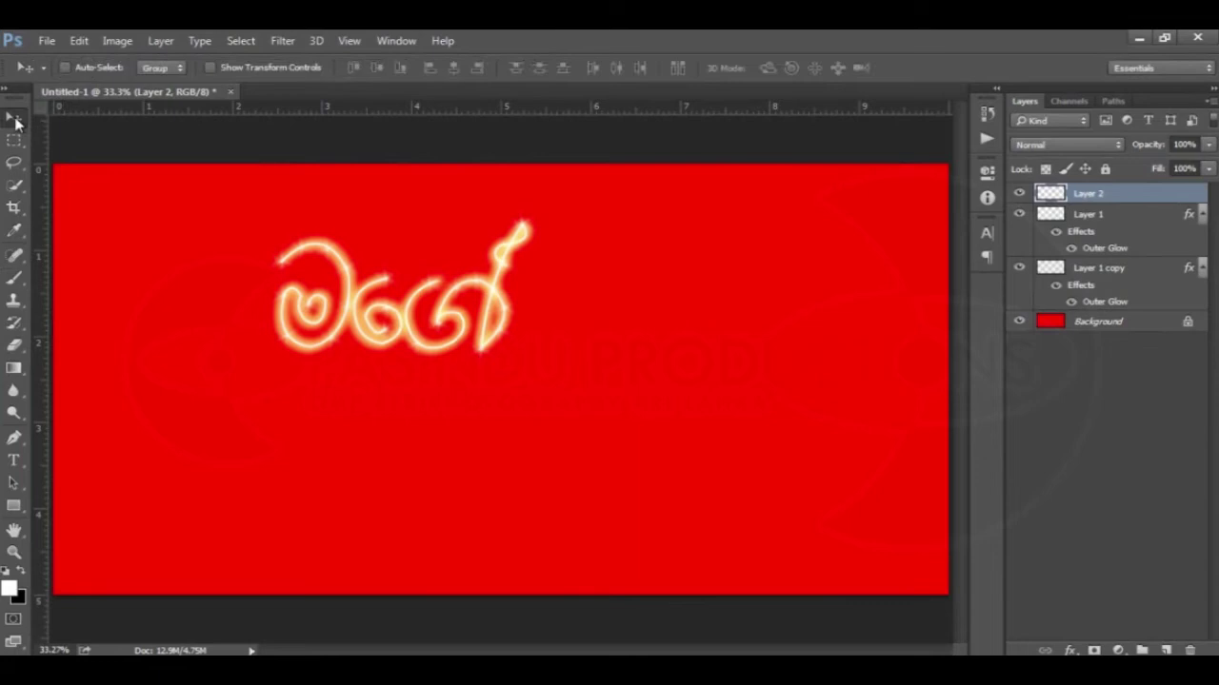
pyautogui.keyDown('ctrl'); pyautogui.click(1112, 219); pyautogui.keyUp('ctrl')
pyautogui.keyDown('ctrl'); pyautogui.click(1103, 271); pyautogui.keyUp('ctrl')
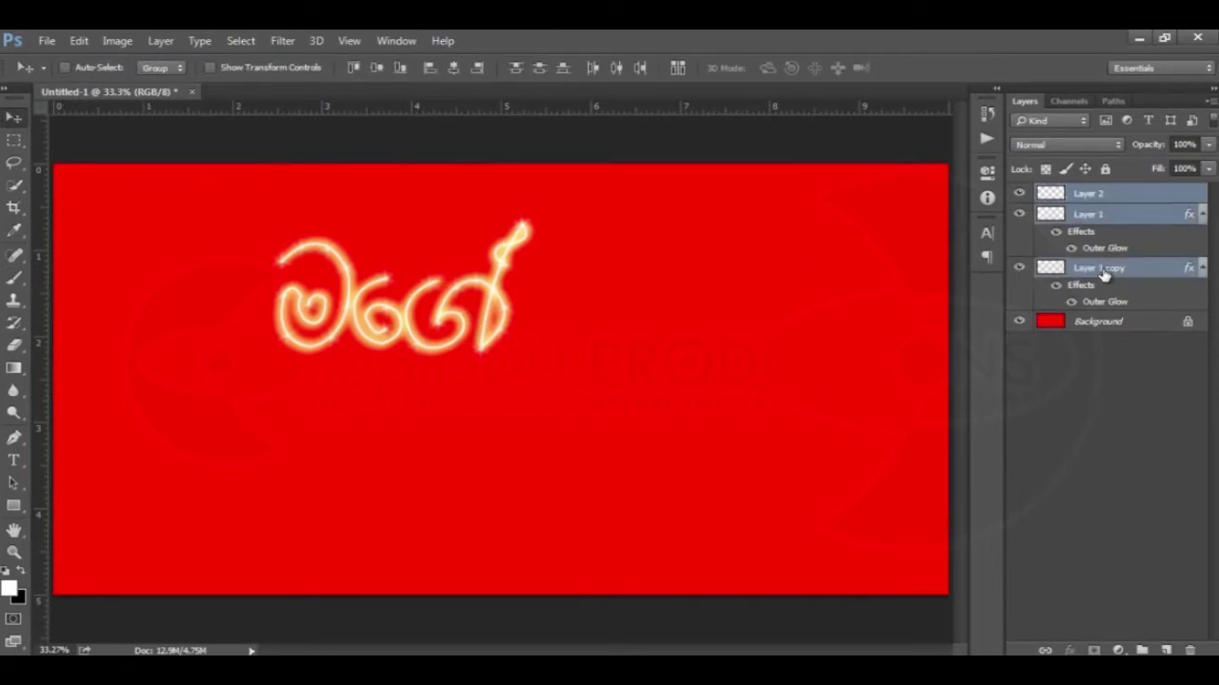
pyautogui.moveTo(498, 309); pyautogui.dragTo(365, 301)
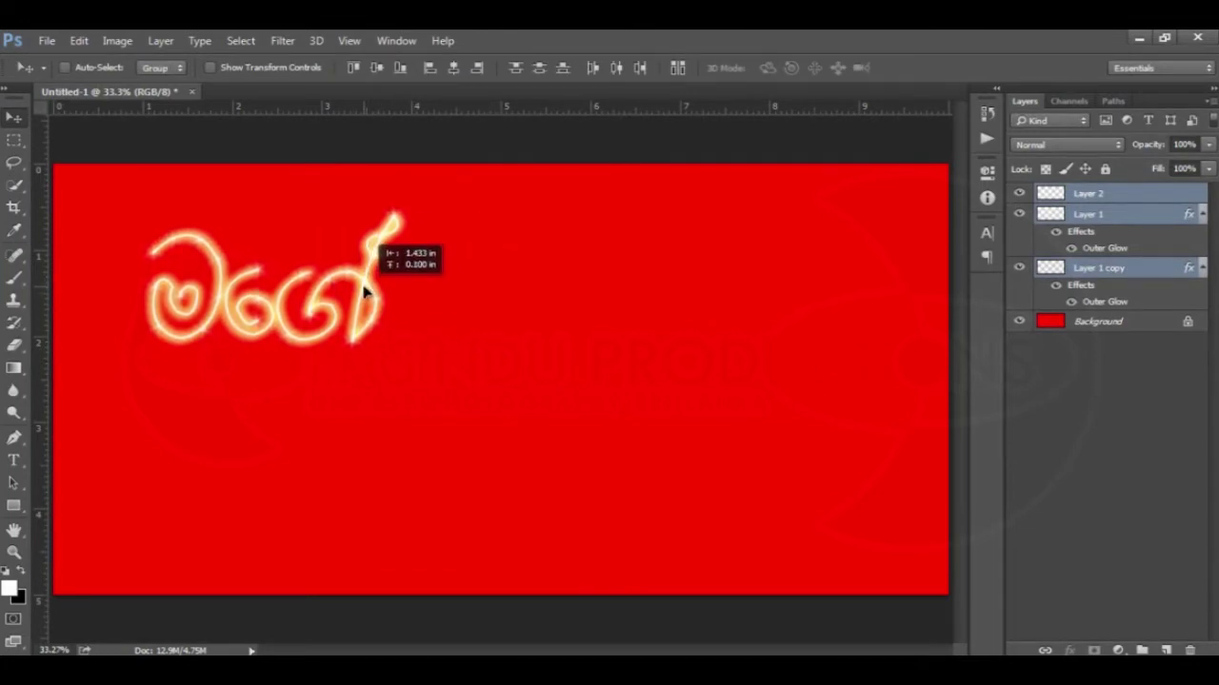
pyautogui.moveTo(364, 297); pyautogui.dragTo(364, 278)
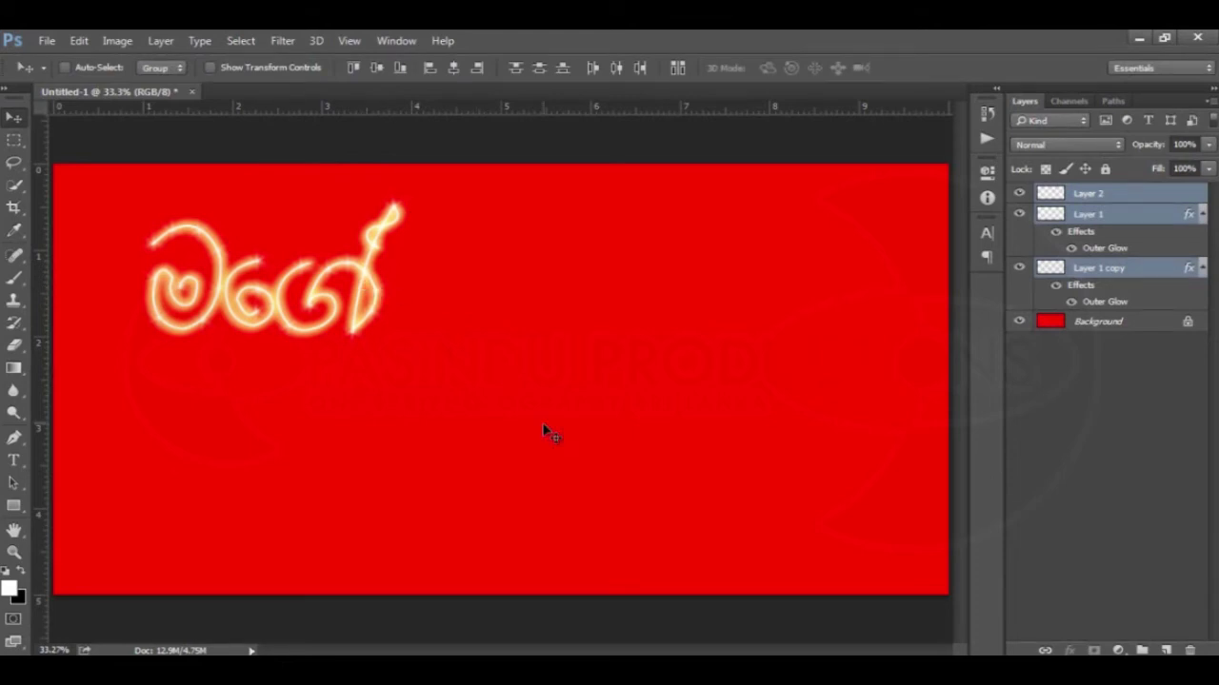
# Start a text layer below the glowing script and set its font to 4u-Amantha.
pyautogui.click(15, 463)
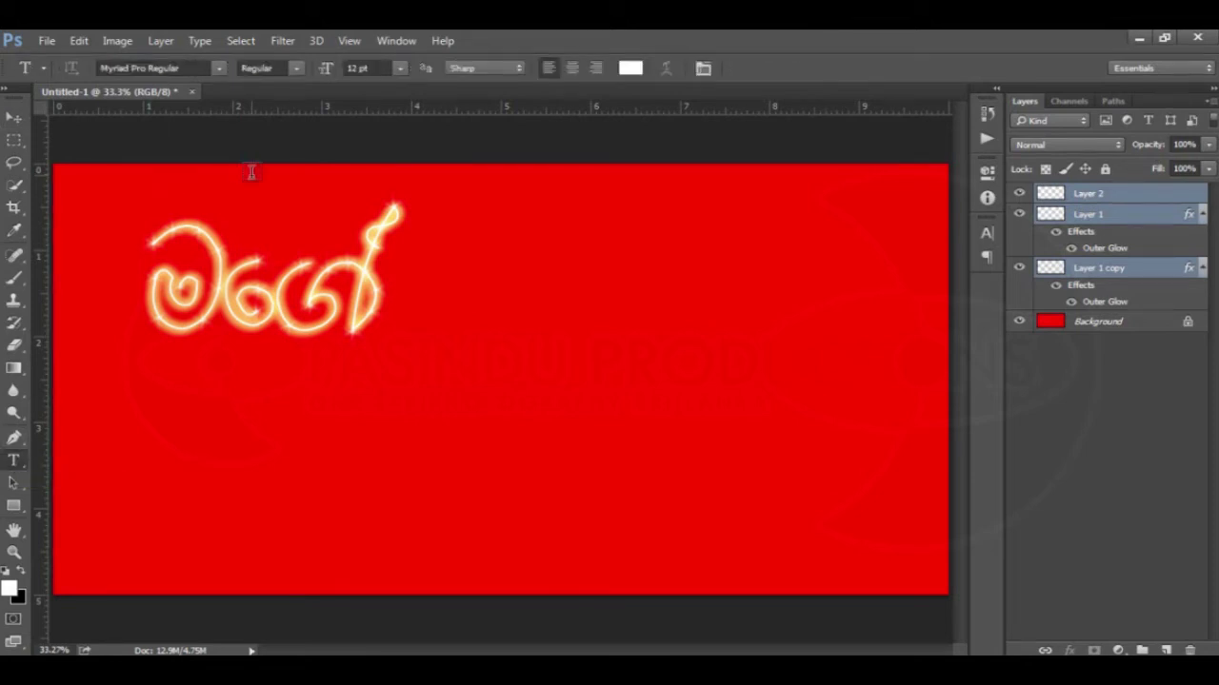
pyautogui.click(356, 463)
pyautogui.write('W')
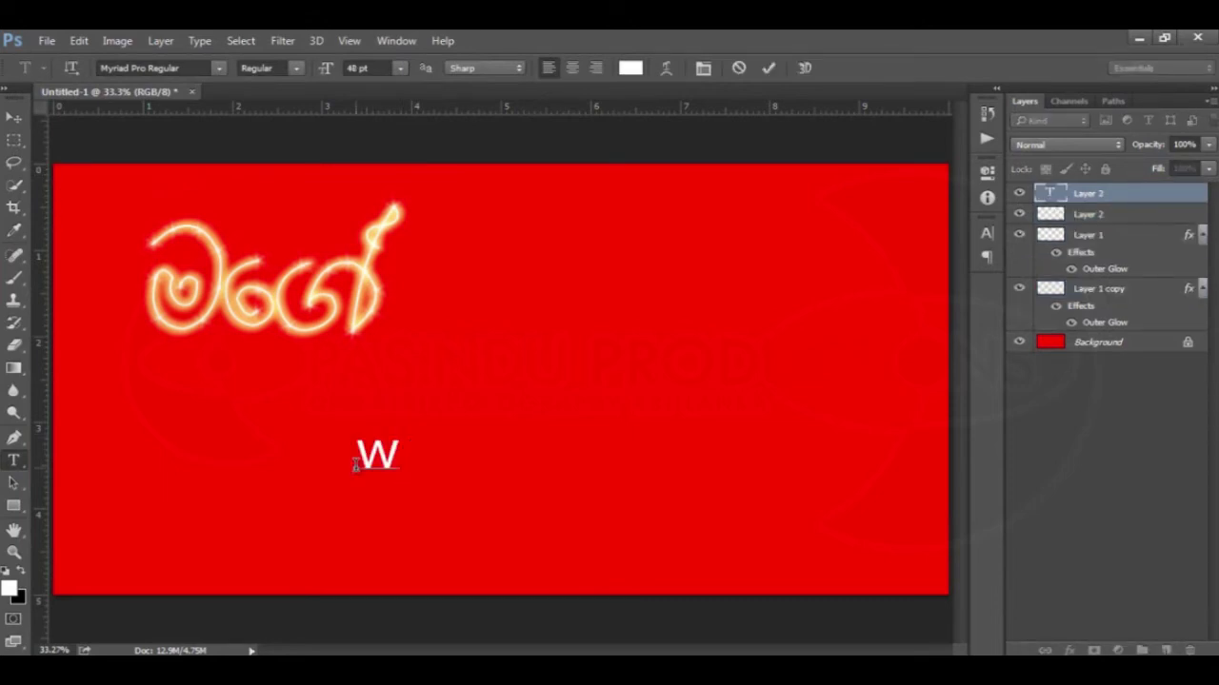
pyautogui.write('d')
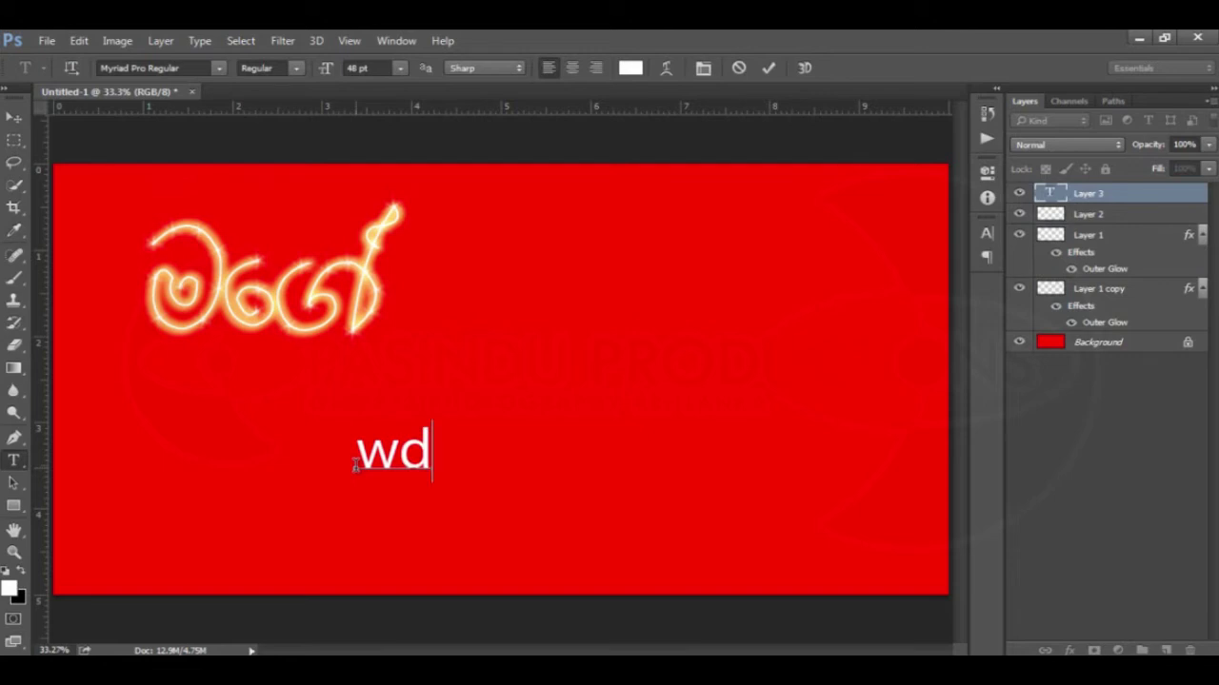
pyautogui.moveTo(435, 447); pyautogui.dragTo(350, 470)
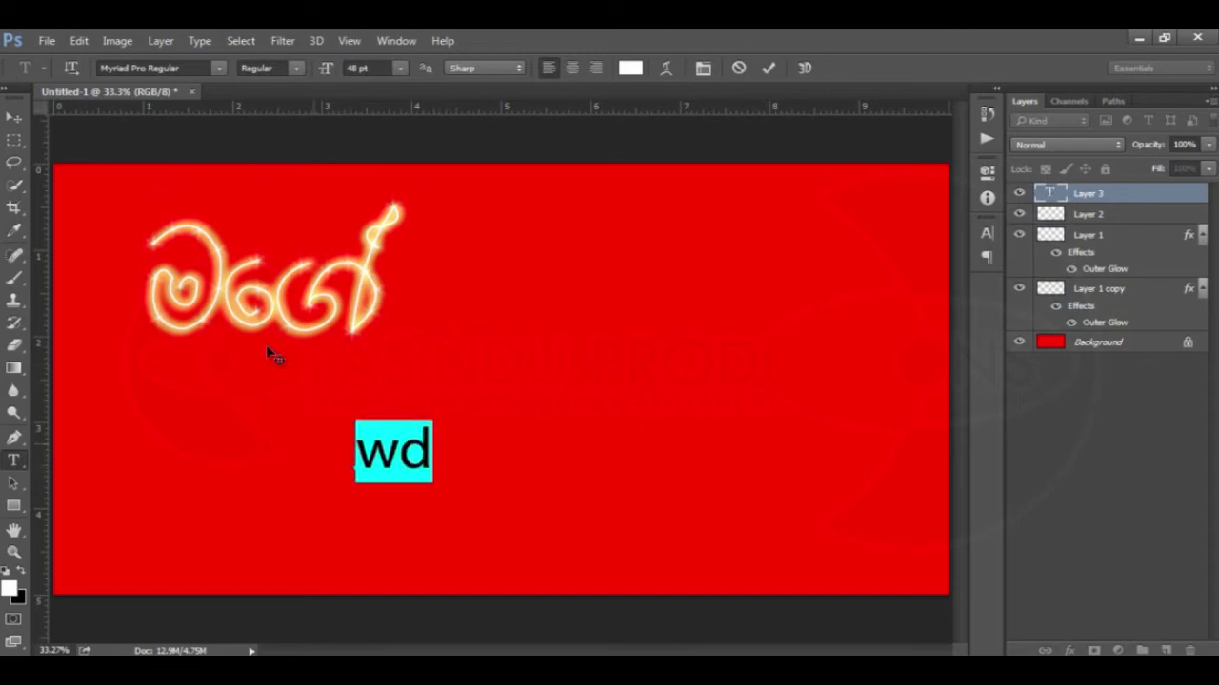
pyautogui.click(196, 68)
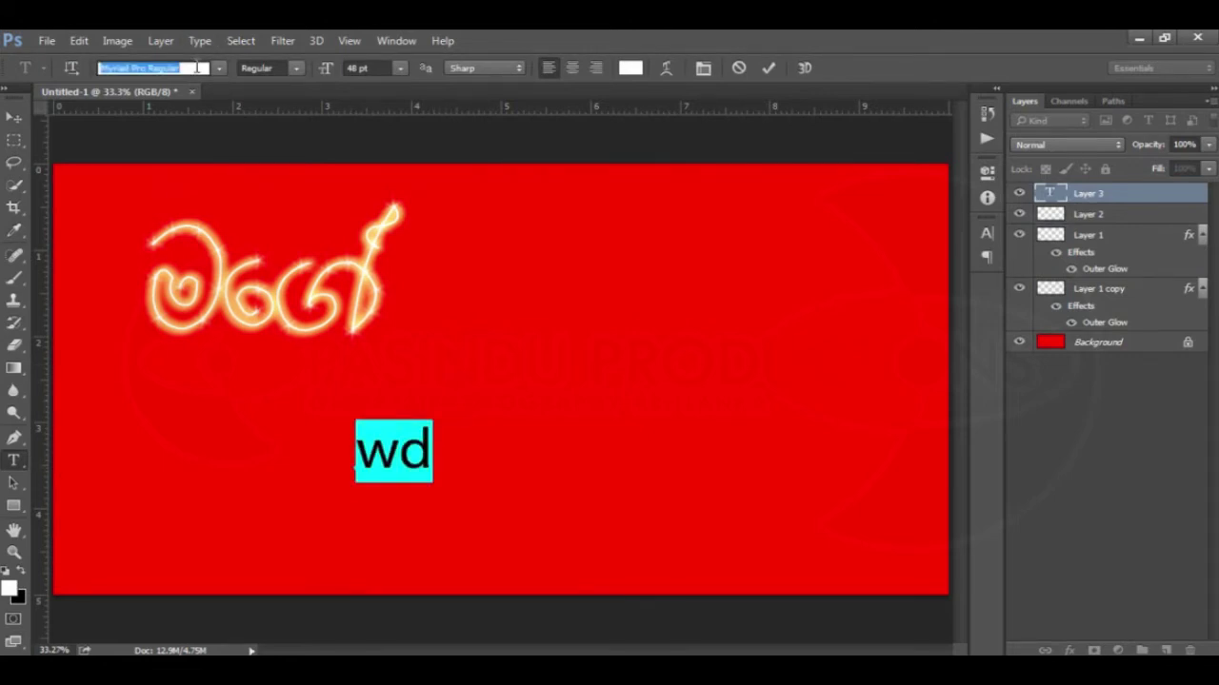
pyautogui.write('au')
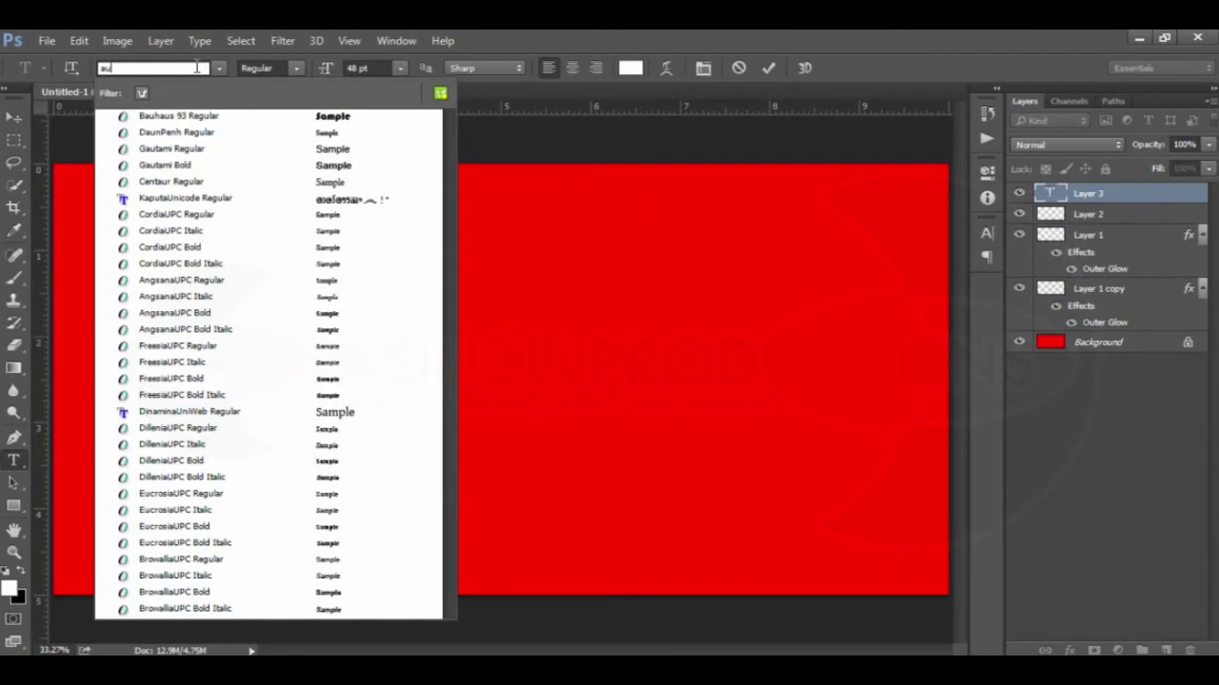
pyautogui.press('BackSpace')
pyautogui.press('BackSpace')
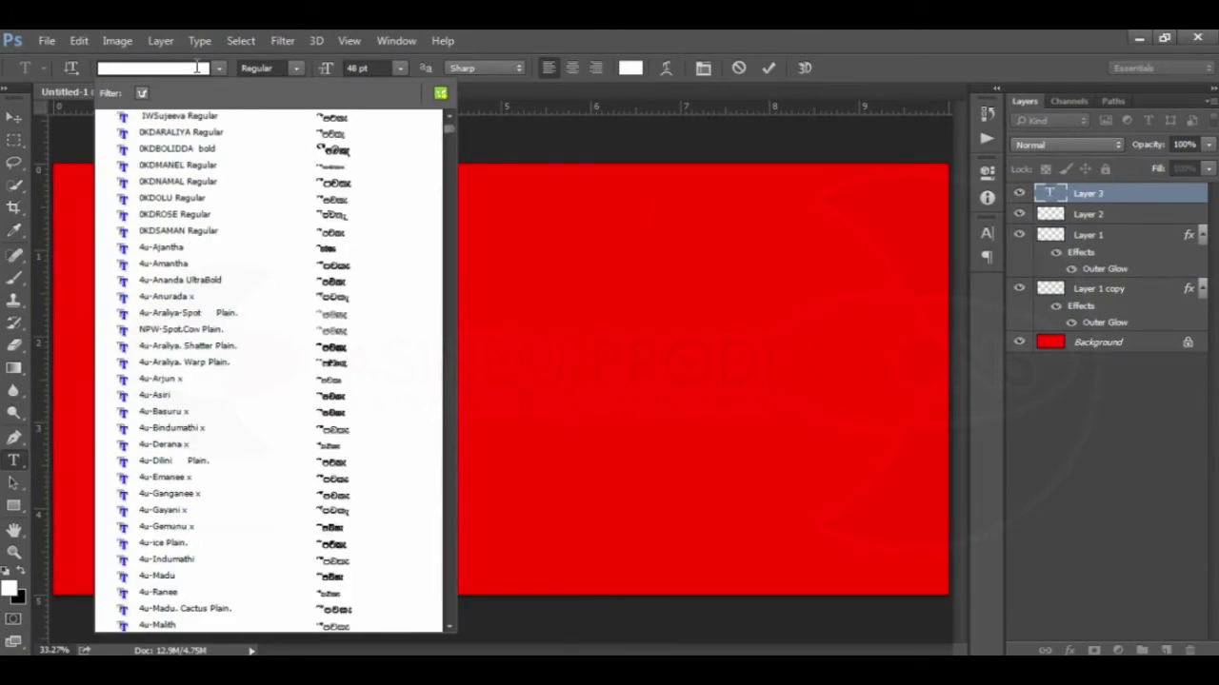
pyautogui.write('4u')
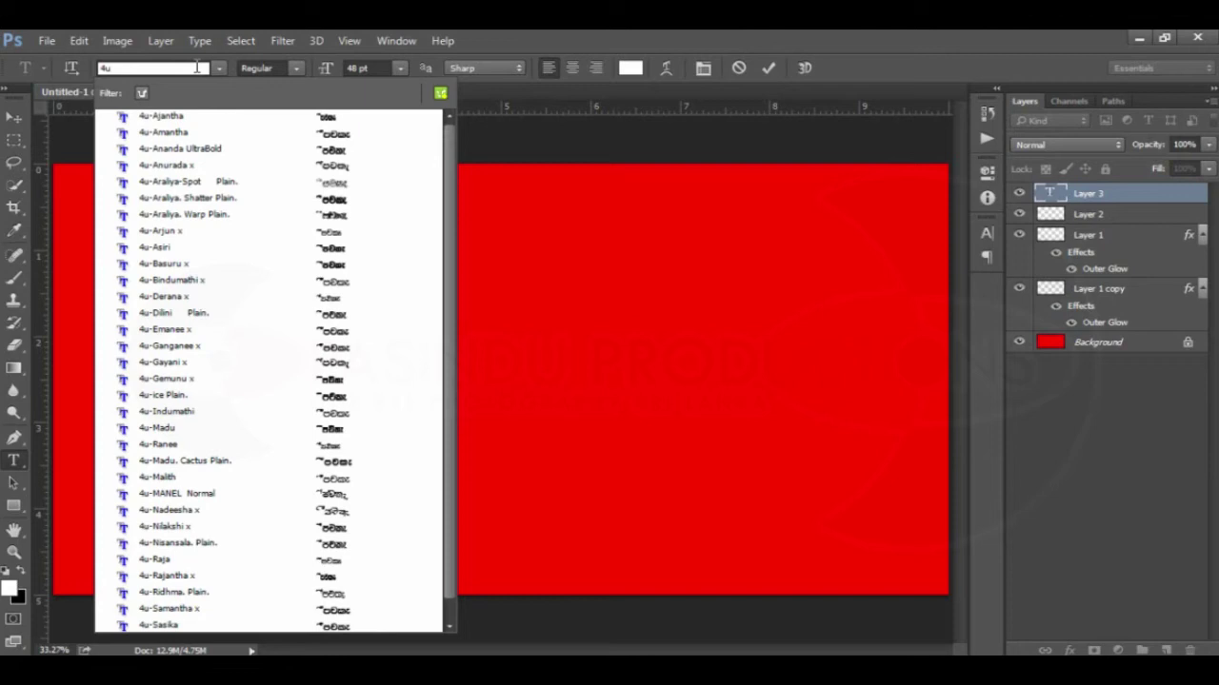
pyautogui.click(191, 133)
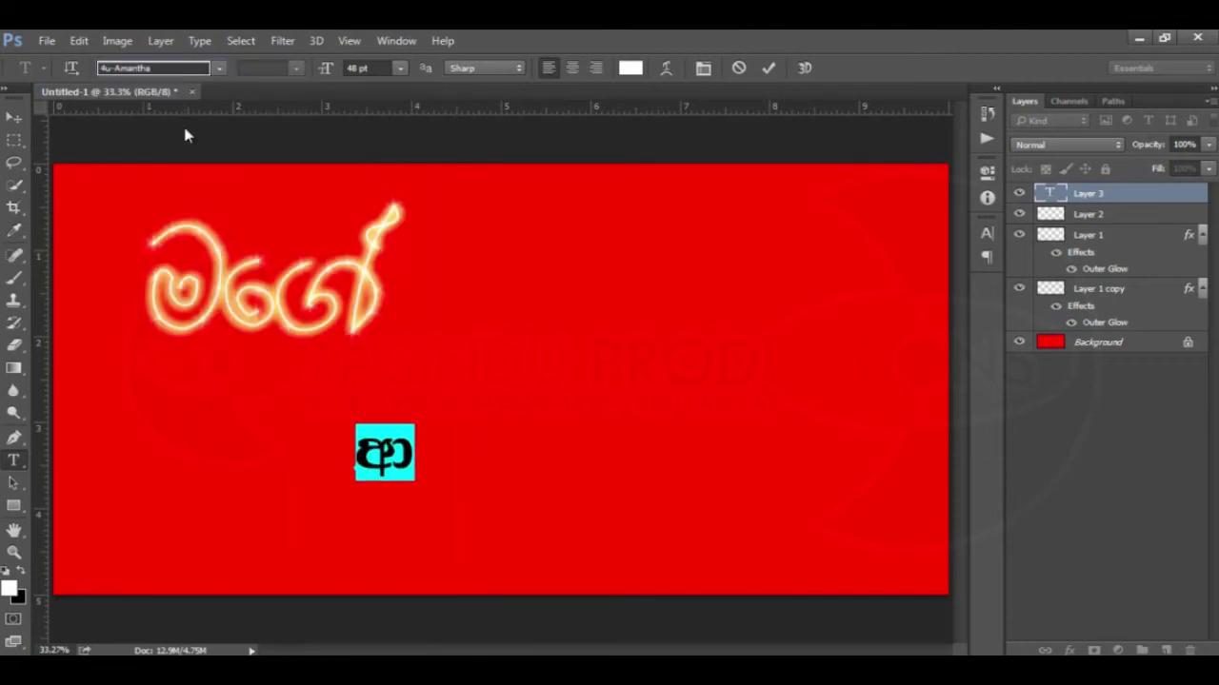
# Complete the white word ආදරය and scrub its font size much larger.
pyautogui.click(417, 461)
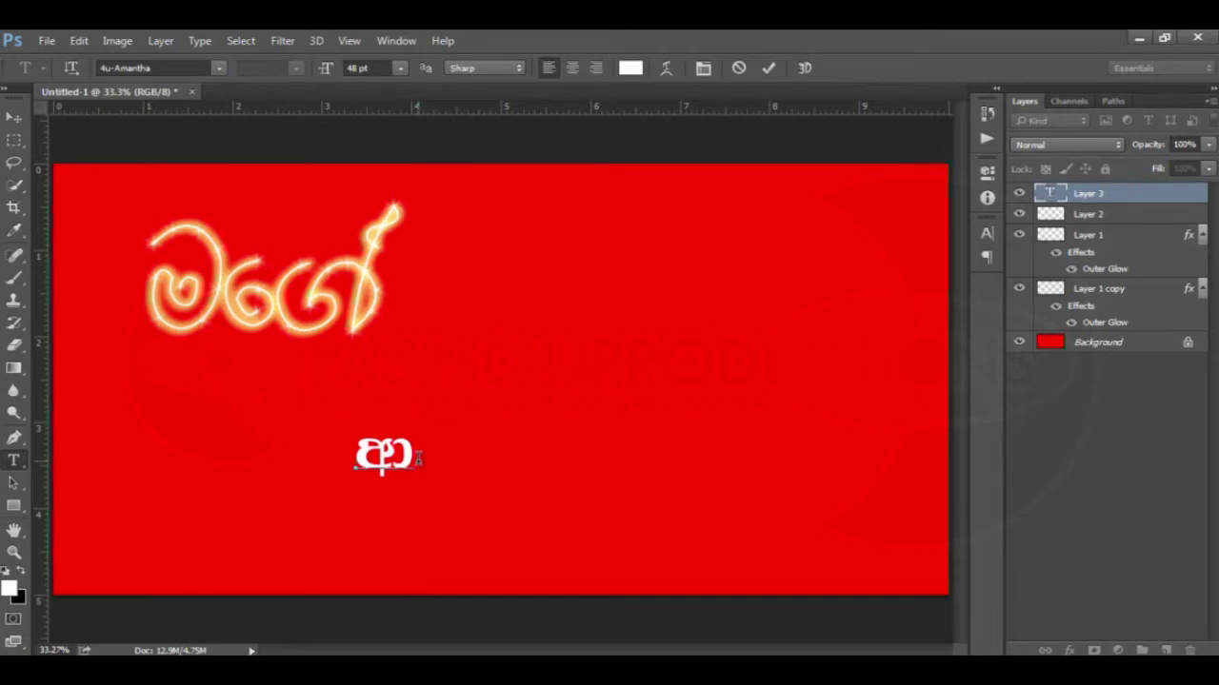
pyautogui.write('orh')
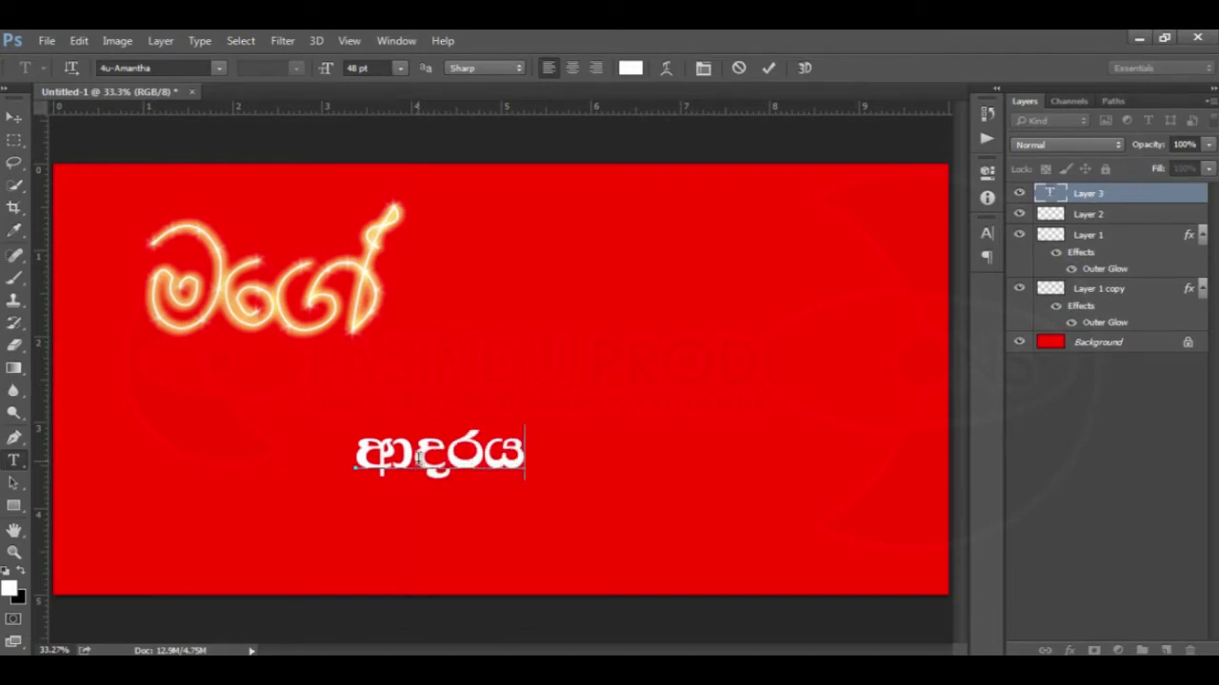
pyautogui.moveTo(531, 459); pyautogui.dragTo(336, 467)
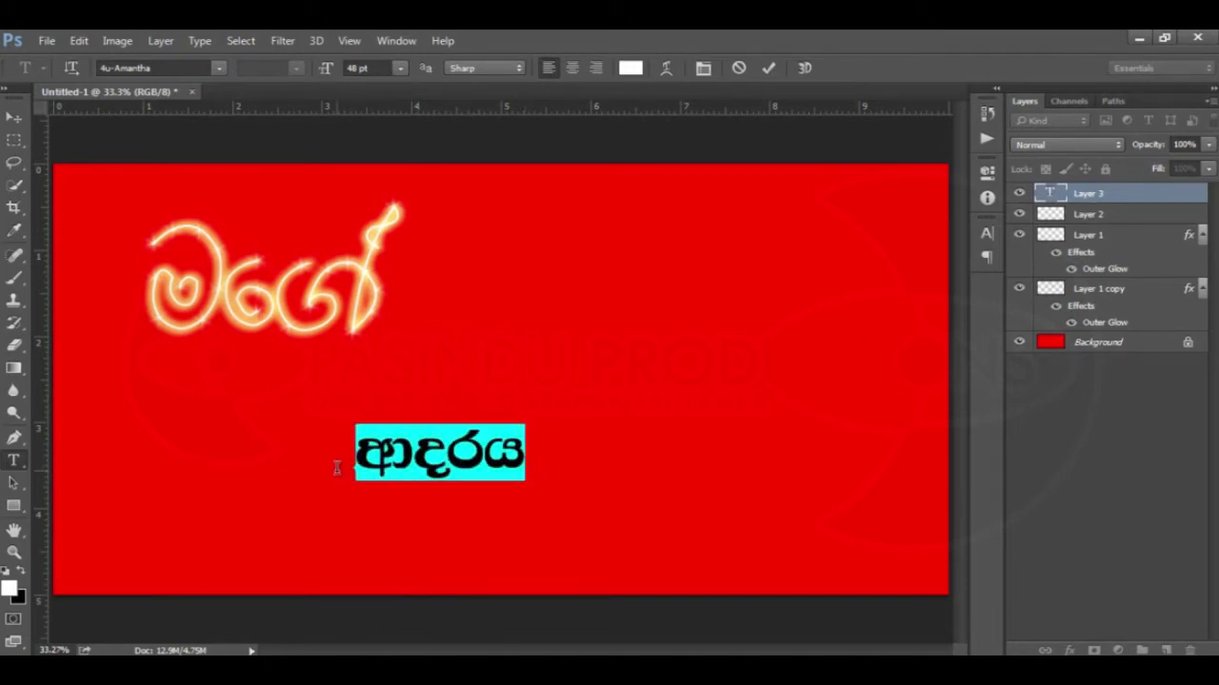
pyautogui.moveTo(318, 70); pyautogui.dragTo(324, 71)
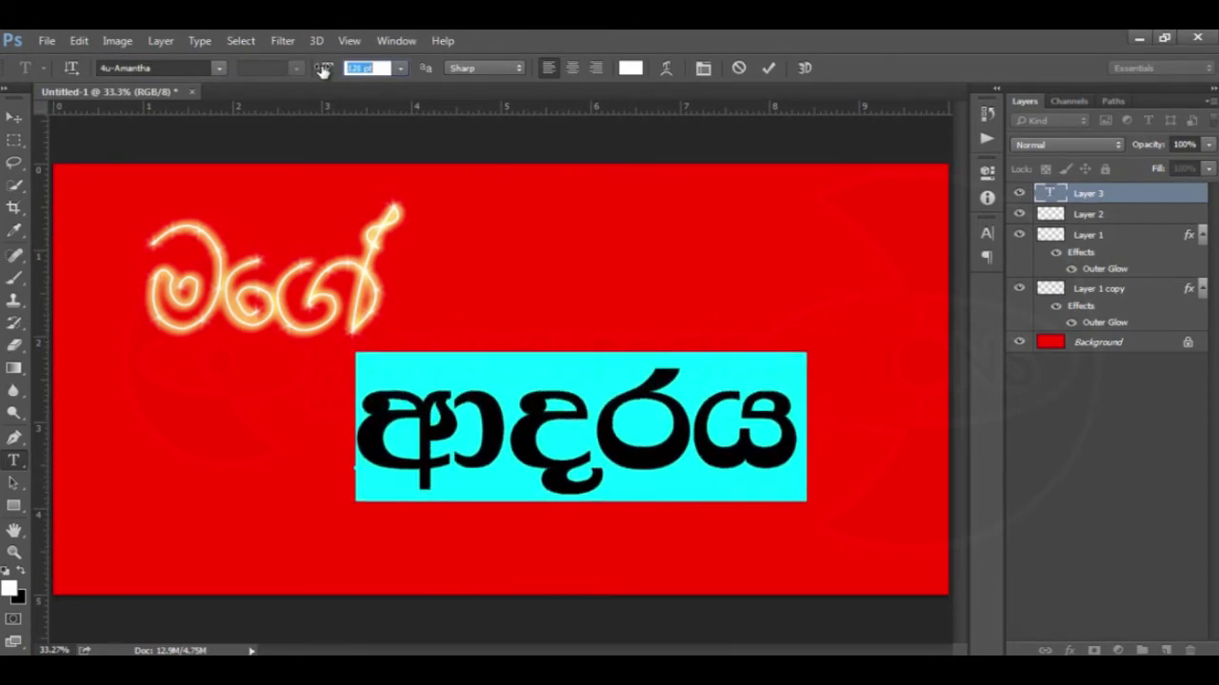
pyautogui.moveTo(323, 70); pyautogui.dragTo(325, 70)
# Nudge ආදරය under the script, load its letter selection, and add a new empty layer.
pyautogui.click(14, 116)
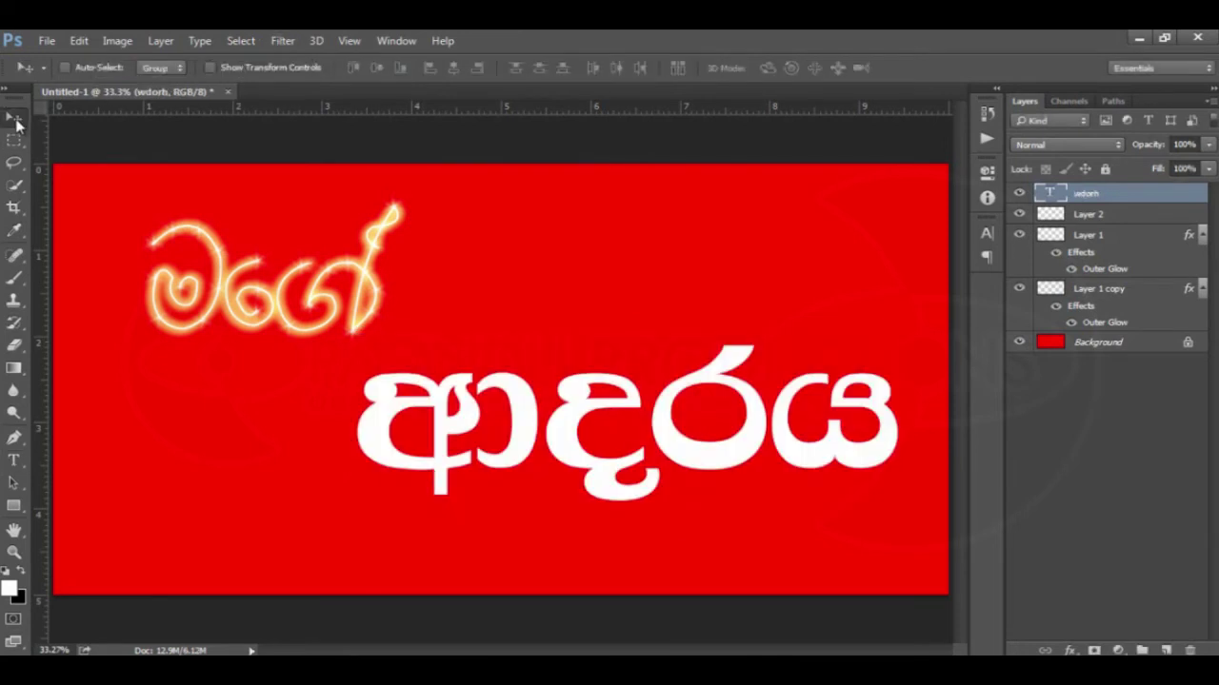
pyautogui.moveTo(526, 431); pyautogui.dragTo(429, 435)
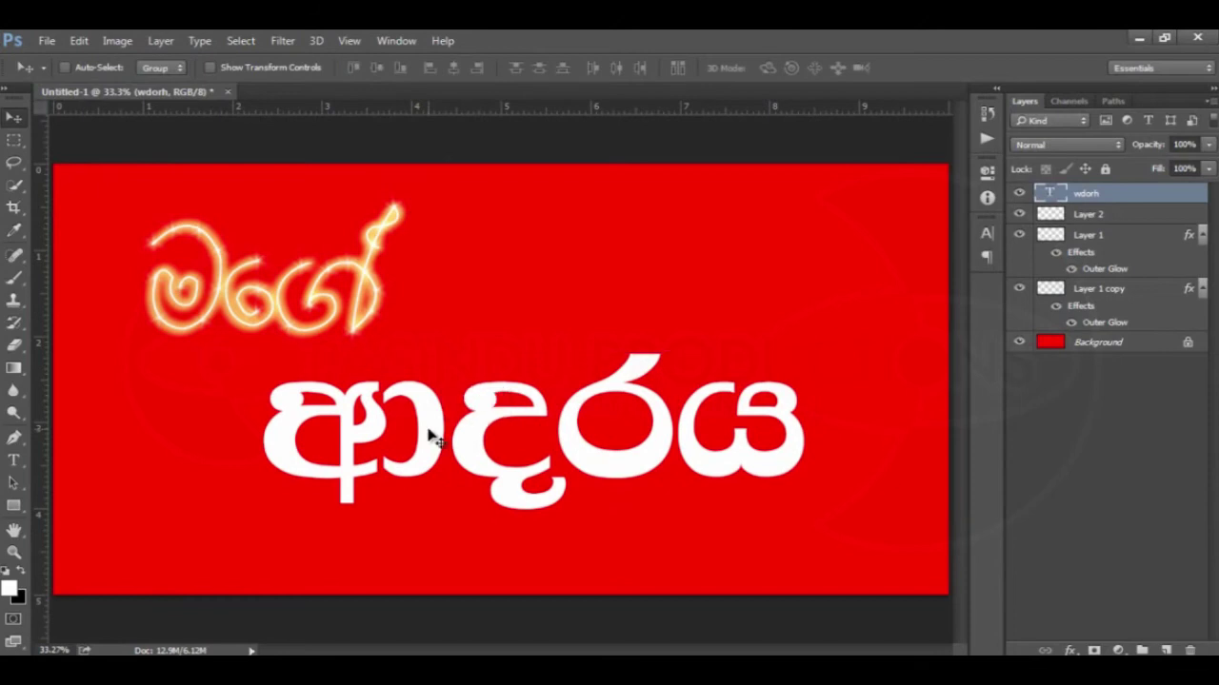
pyautogui.hotkey('shift', 'Up')
pyautogui.hotkey('shift', 'Up')
pyautogui.hotkey('shift', 'Up')
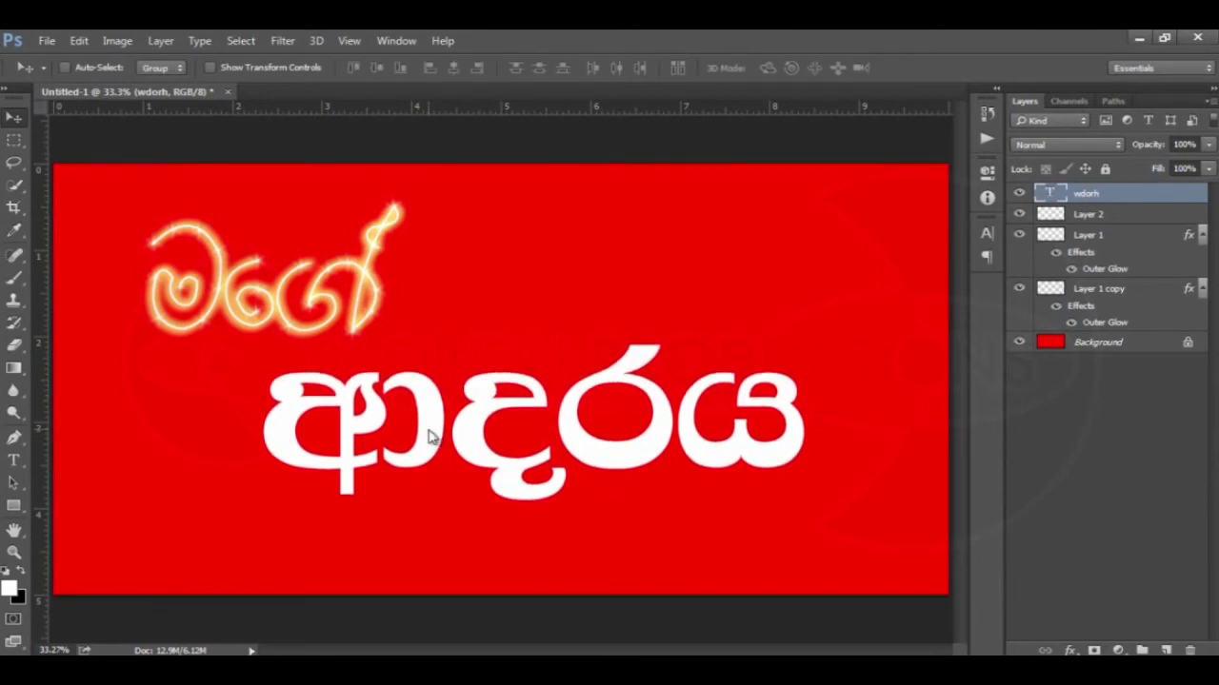
pyautogui.hotkey('shift', 'Down')
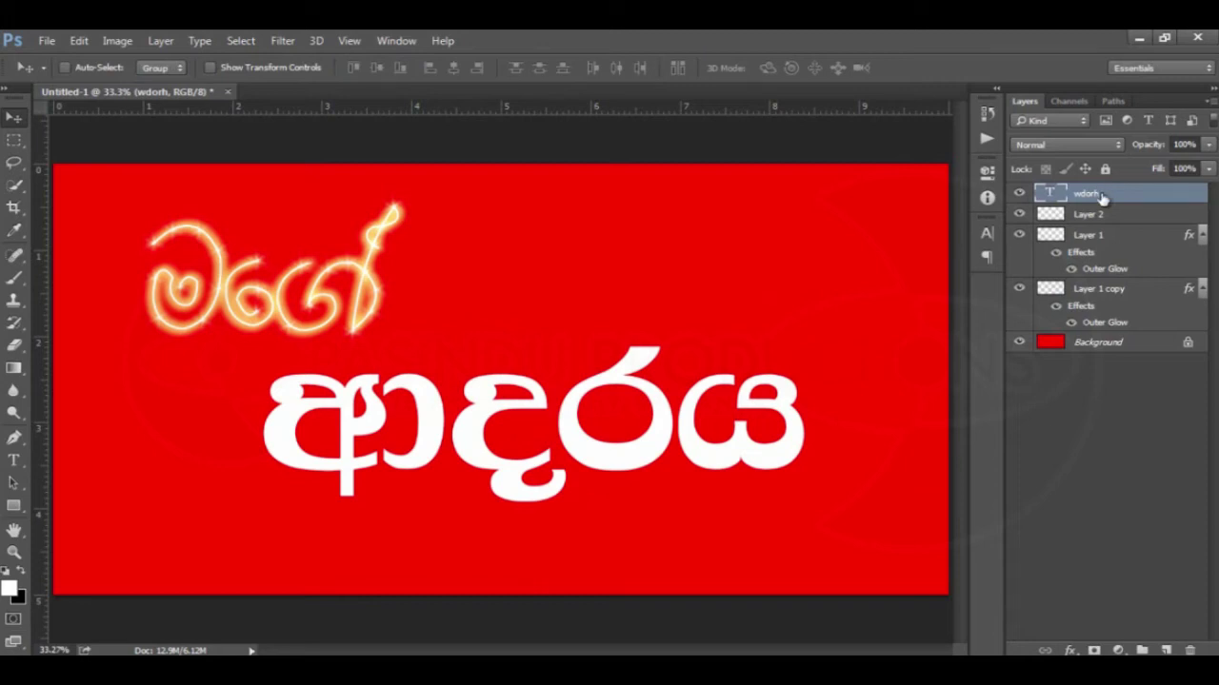
pyautogui.keyDown('ctrl'); pyautogui.click(1050, 195); pyautogui.keyUp('ctrl')
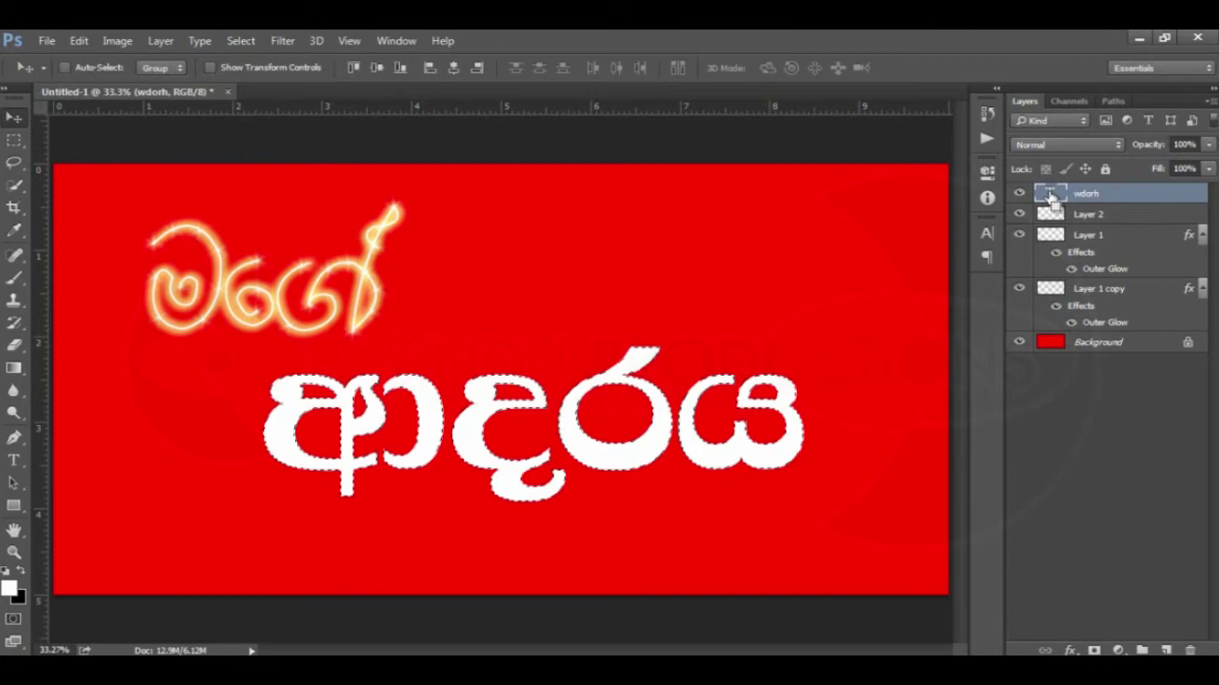
pyautogui.click(1165, 651)
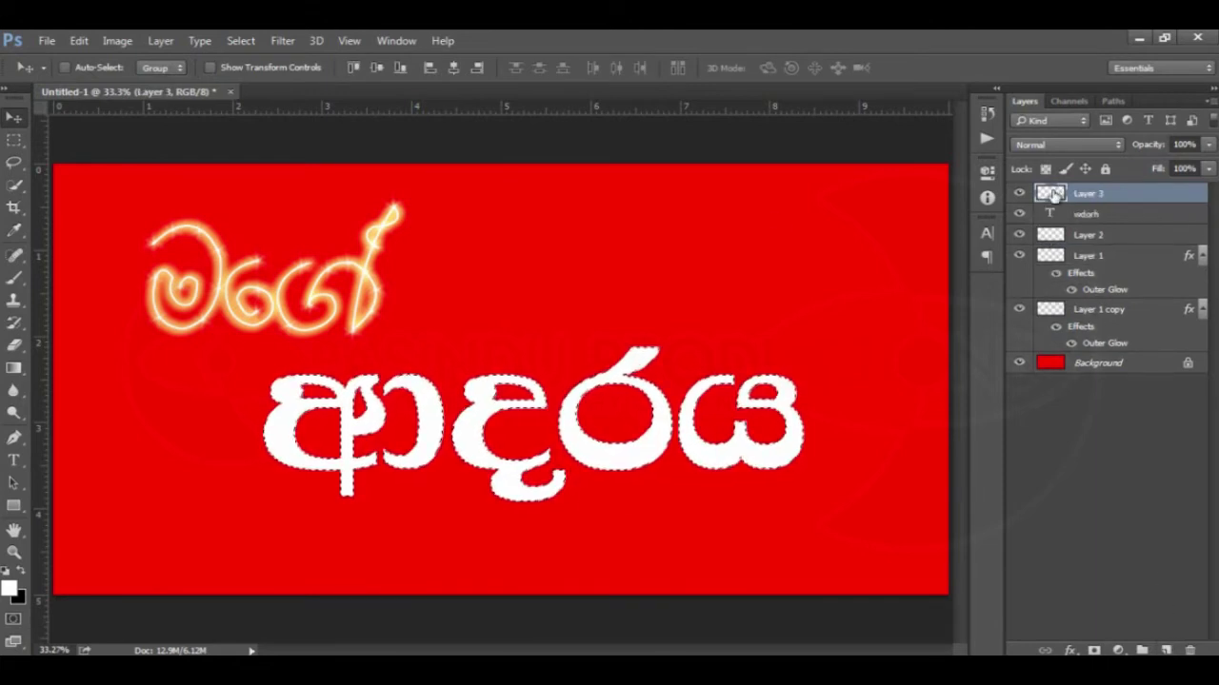
# Set the foreground colour to a deep red-brown.
pyautogui.click(10, 587)
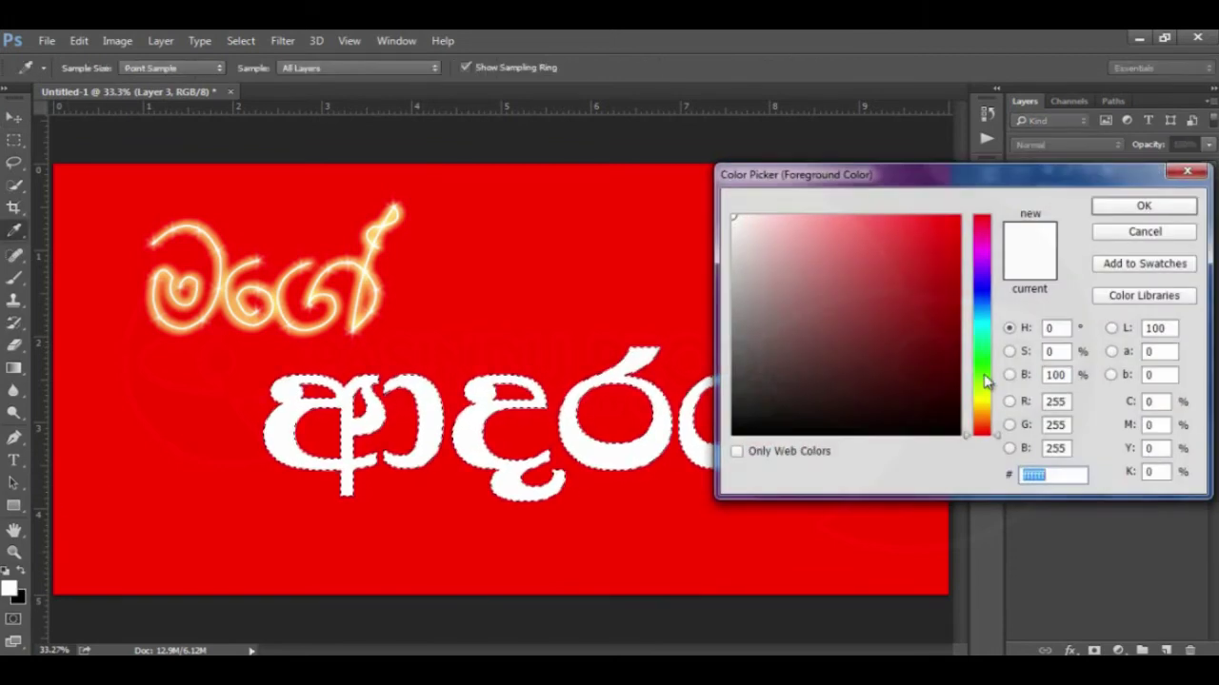
pyautogui.click(981, 415)
pyautogui.moveTo(955, 327); pyautogui.dragTo(956, 344)
pyautogui.moveTo(997, 424); pyautogui.dragTo(996, 428)
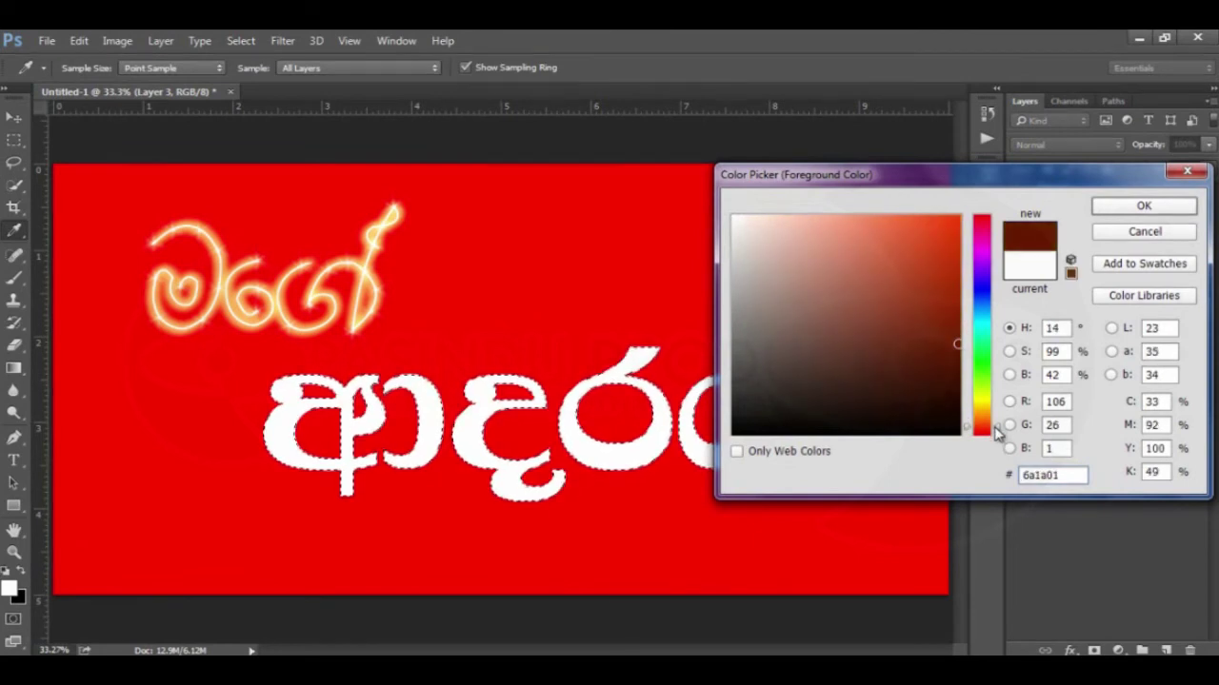
pyautogui.moveTo(949, 317); pyautogui.dragTo(959, 369)
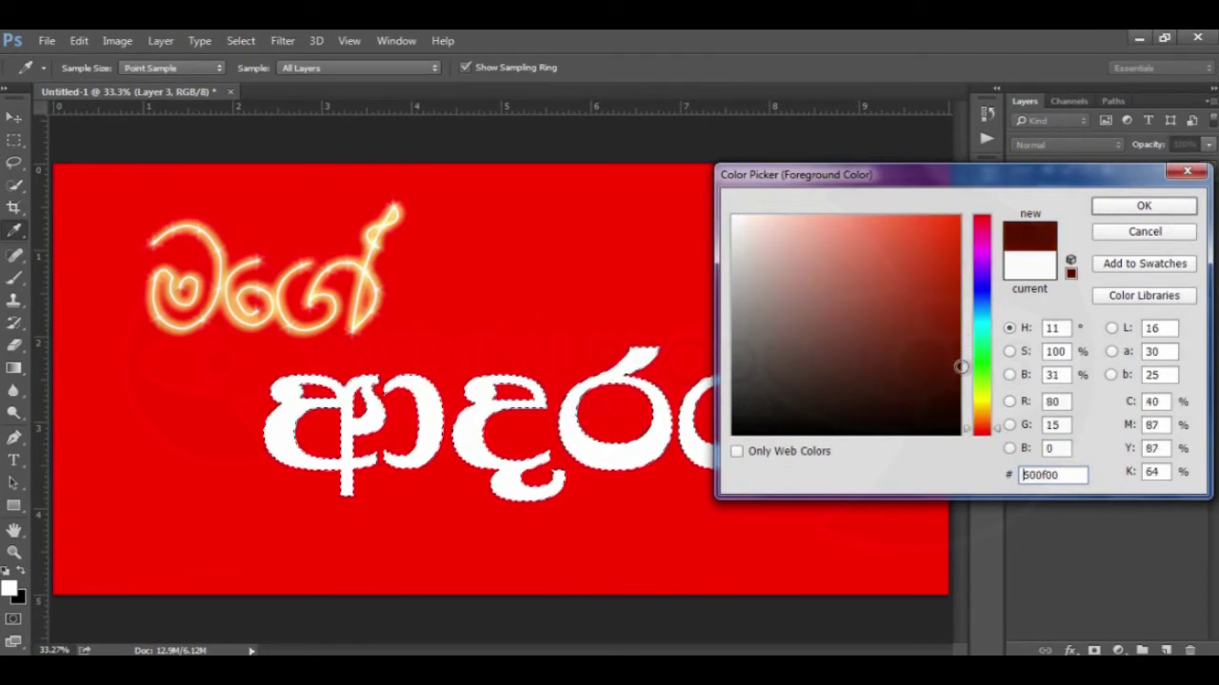
pyautogui.click(1141, 207)
pyautogui.press('v')
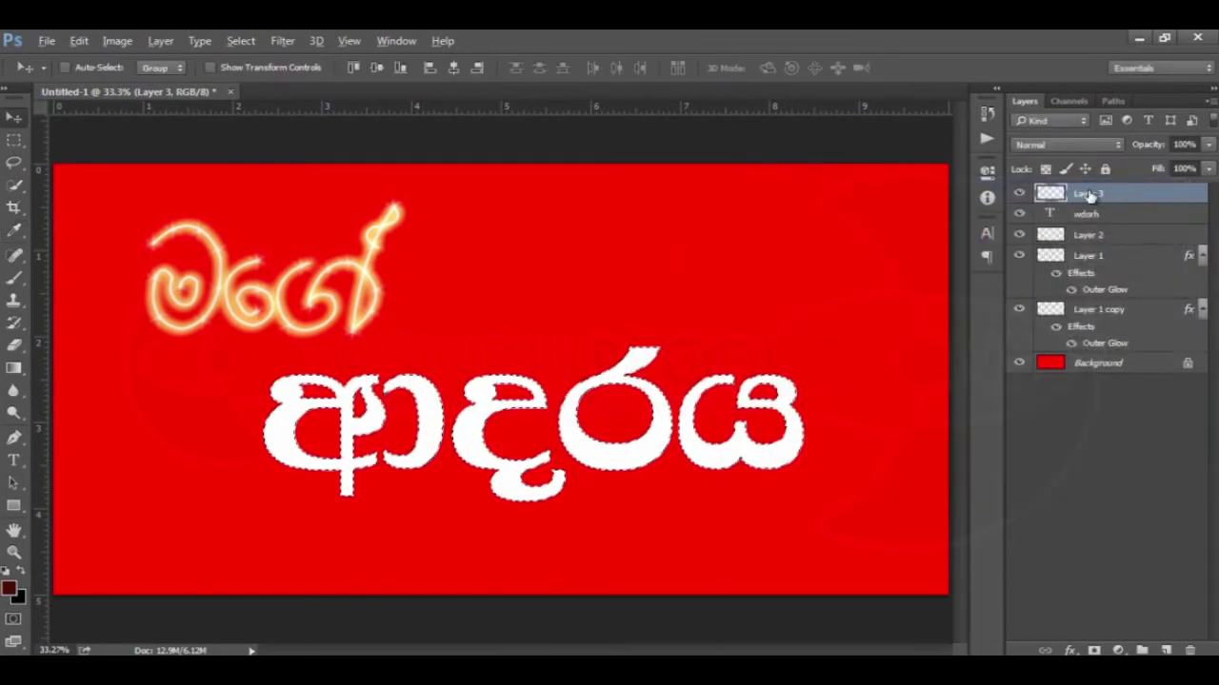
# Fill the letter selection with brown, hide the white text layer, and deselect.
pyautogui.hotkey('alt', 'BackSpace')
pyautogui.click(1021, 216)
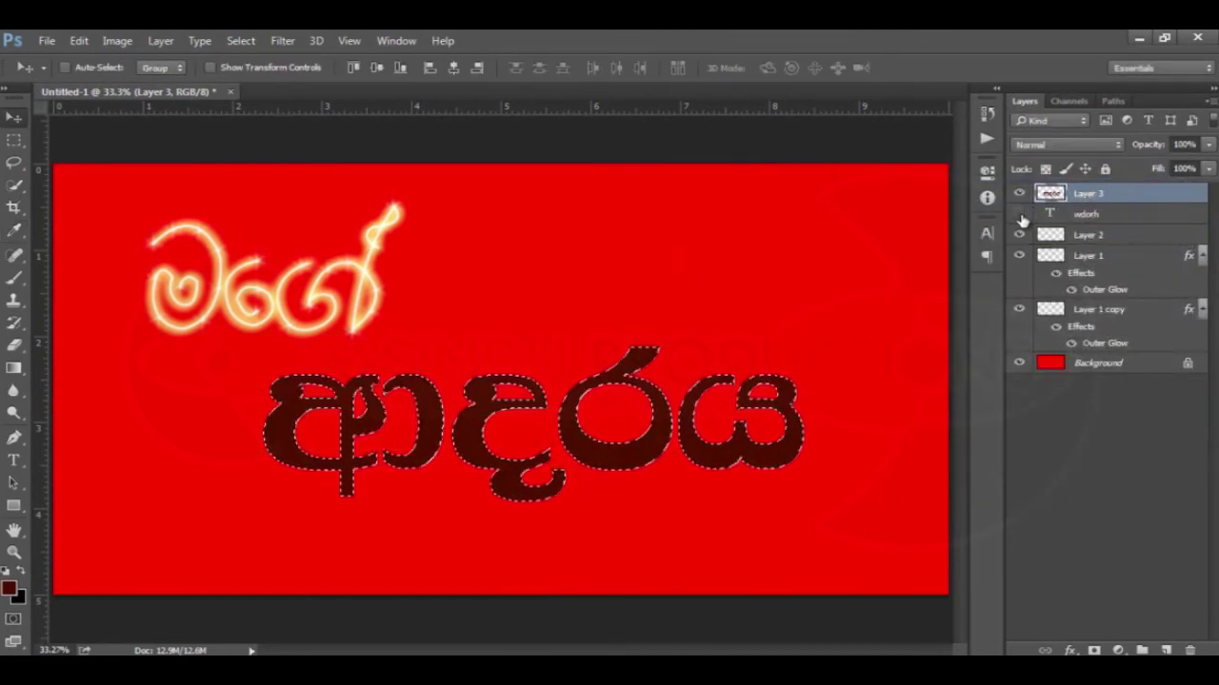
pyautogui.hotkey('ctrl', 'd')
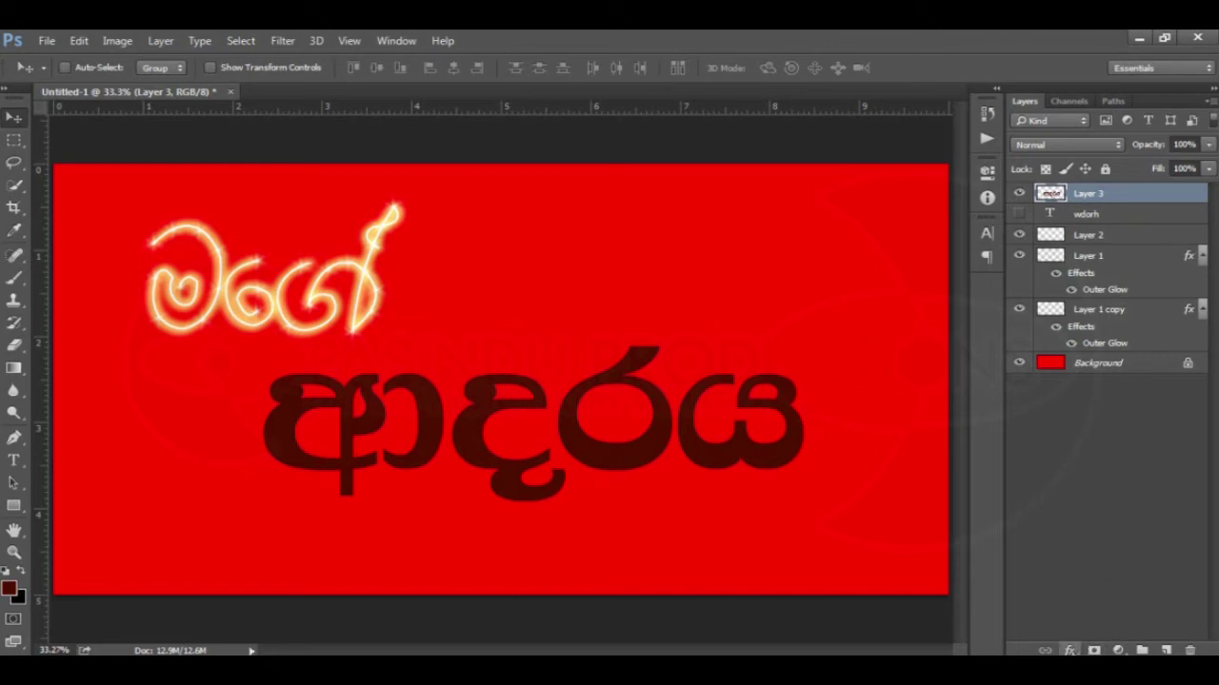
# Add Bevel & Emboss with a Contour whose range is about 1%.
pyautogui.click(1070, 650)
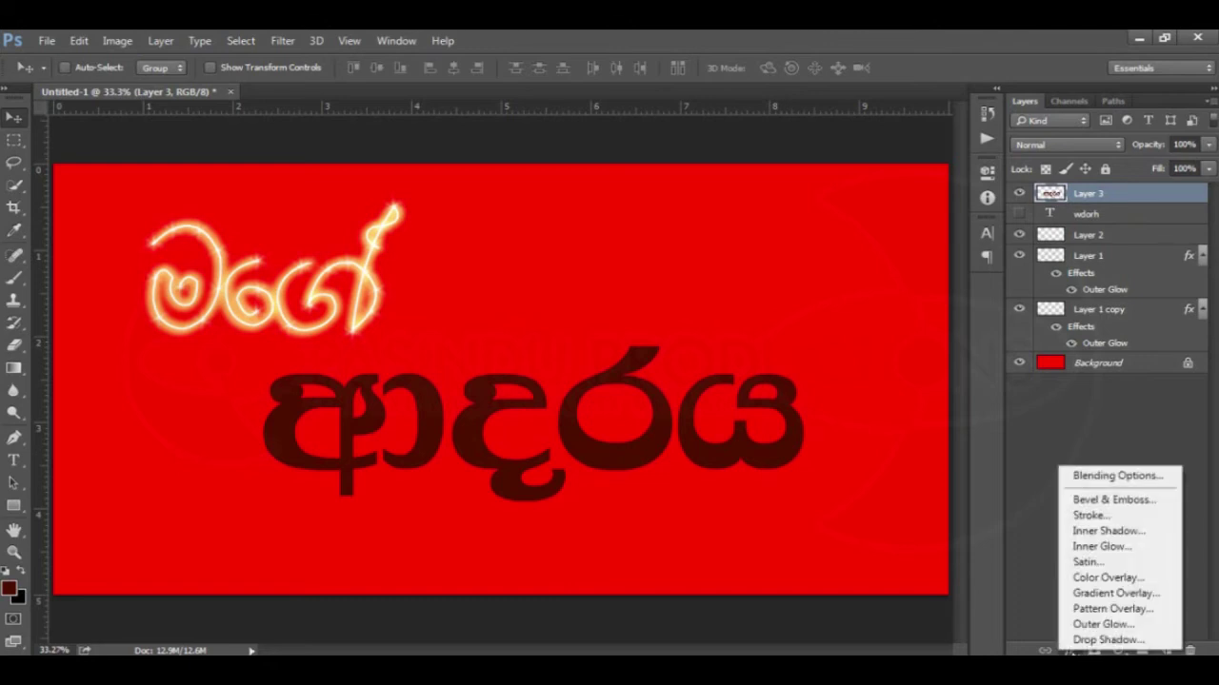
pyautogui.click(1129, 500)
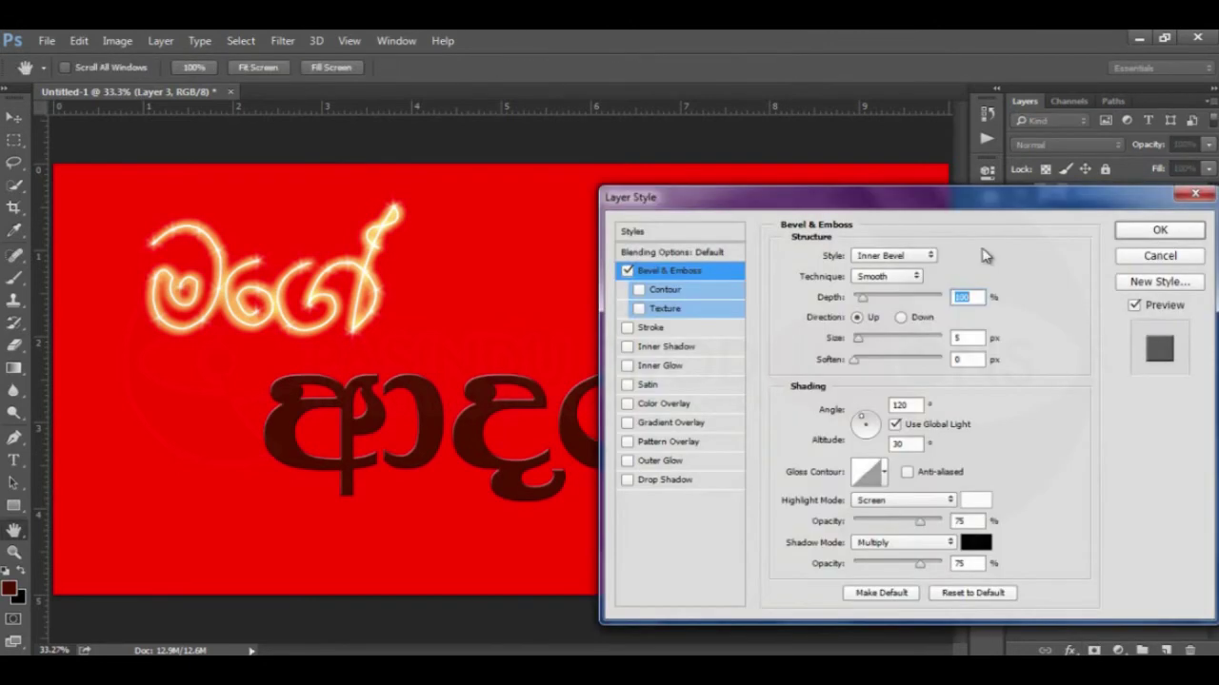
pyautogui.moveTo(914, 207); pyautogui.dragTo(1147, 206)
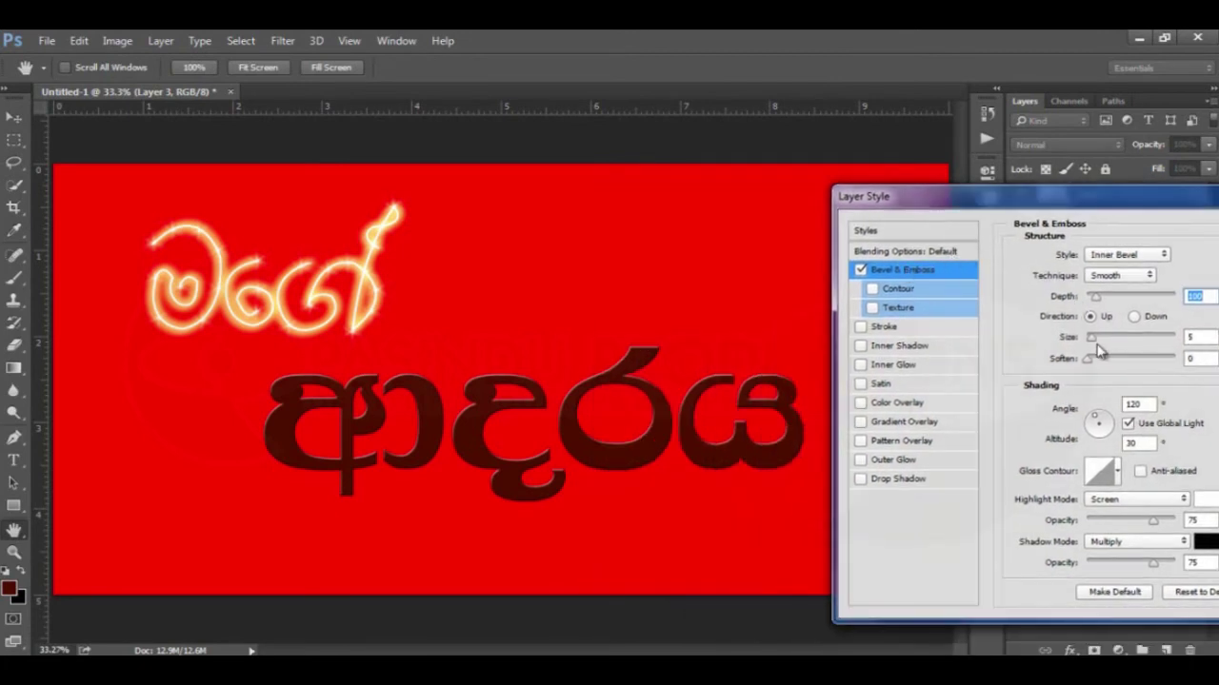
pyautogui.moveTo(1092, 336); pyautogui.dragTo(1097, 341)
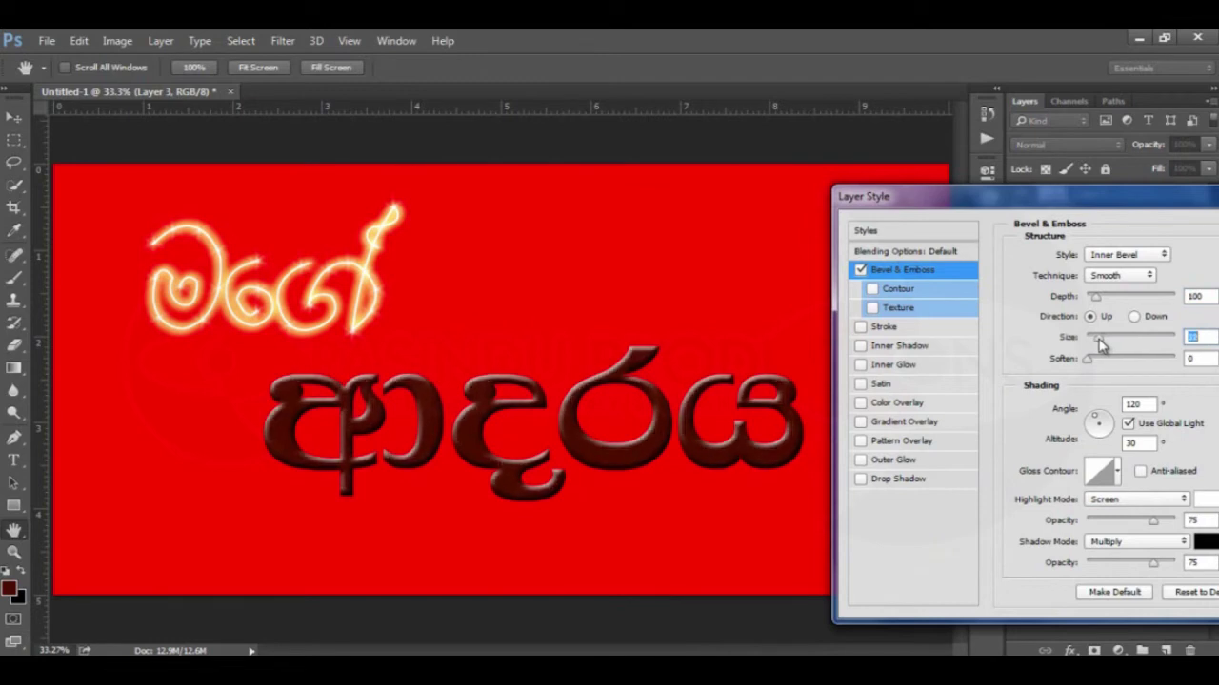
pyautogui.click(872, 289)
pyautogui.click(899, 289)
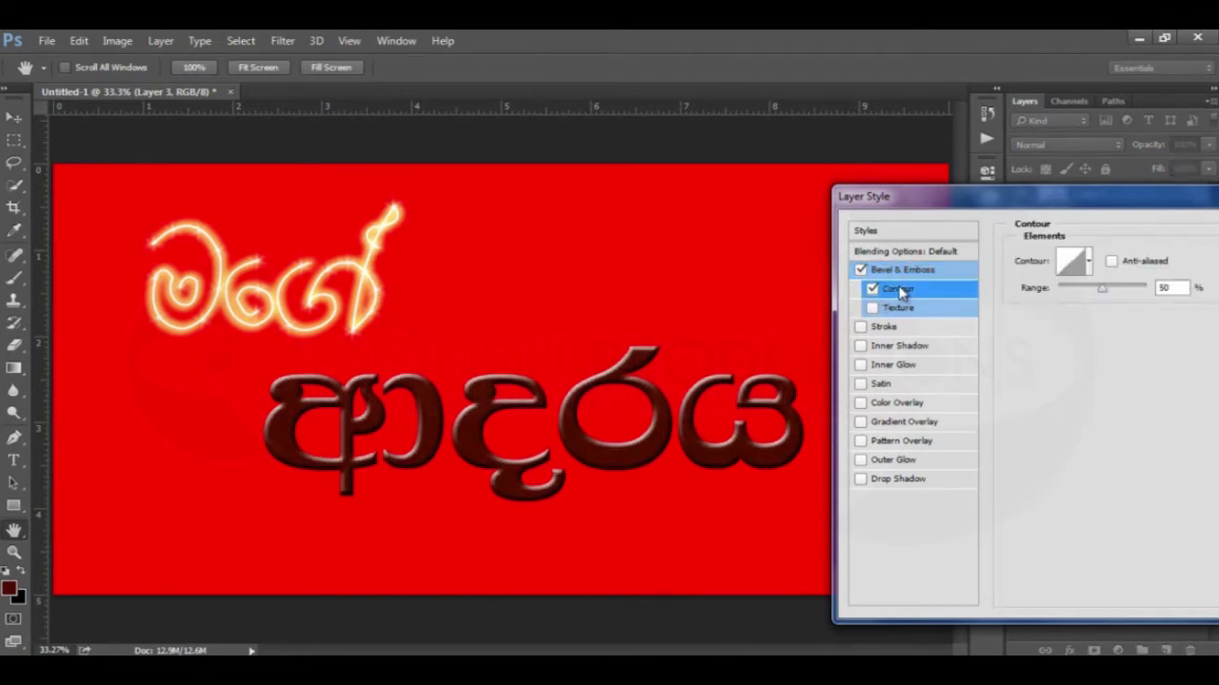
pyautogui.moveTo(1106, 295); pyautogui.dragTo(1056, 297)
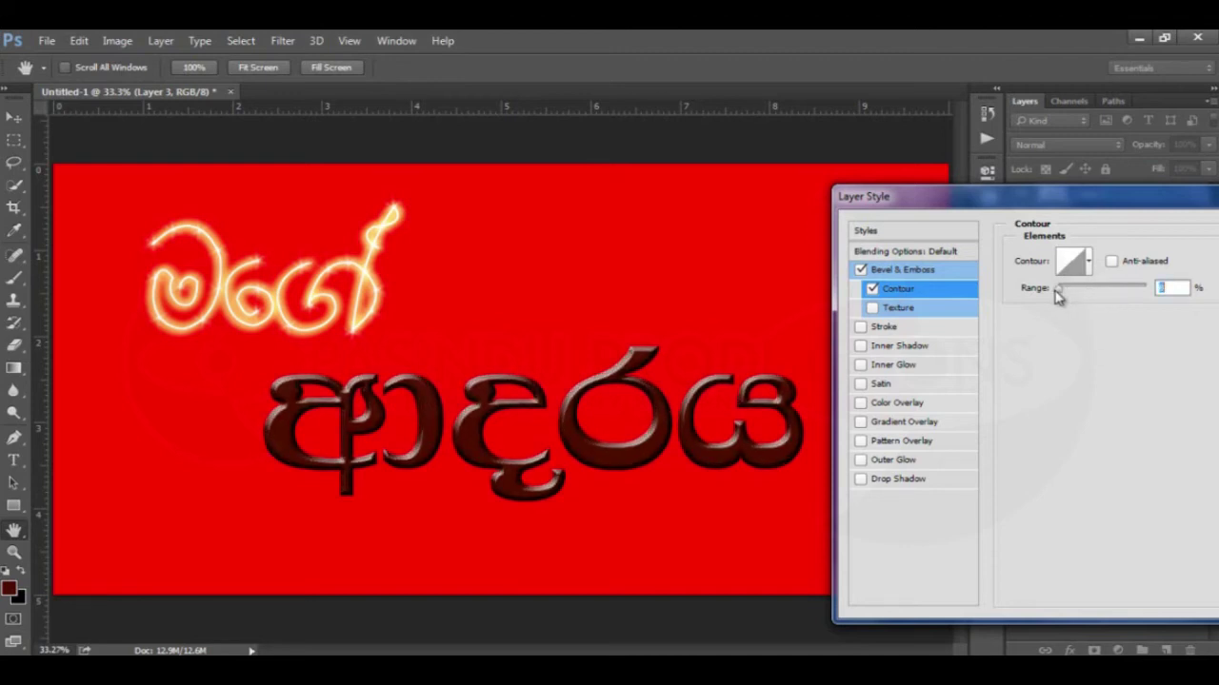
pyautogui.click(914, 272)
# Set the bevel to Depth 1%, Size 10 px and Soften 7 px.
pyautogui.moveTo(1102, 297); pyautogui.dragTo(1085, 298)
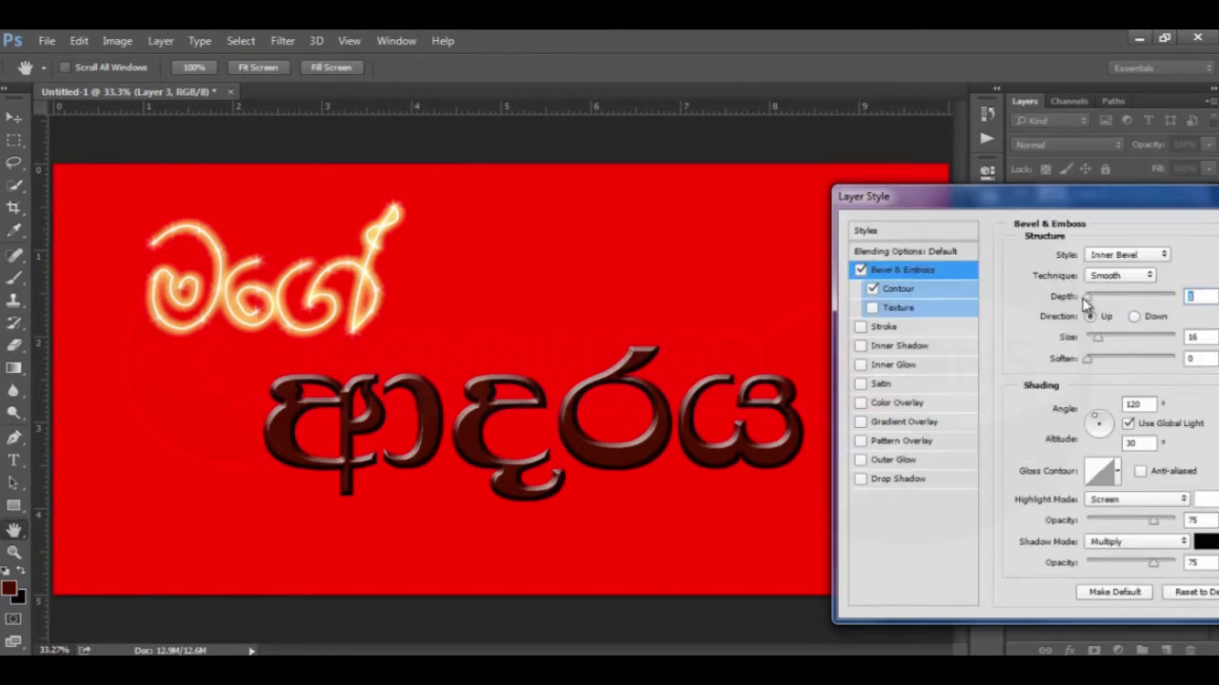
pyautogui.moveTo(1087, 359); pyautogui.dragTo(1104, 361)
pyautogui.moveTo(1100, 344); pyautogui.dragTo(1100, 345)
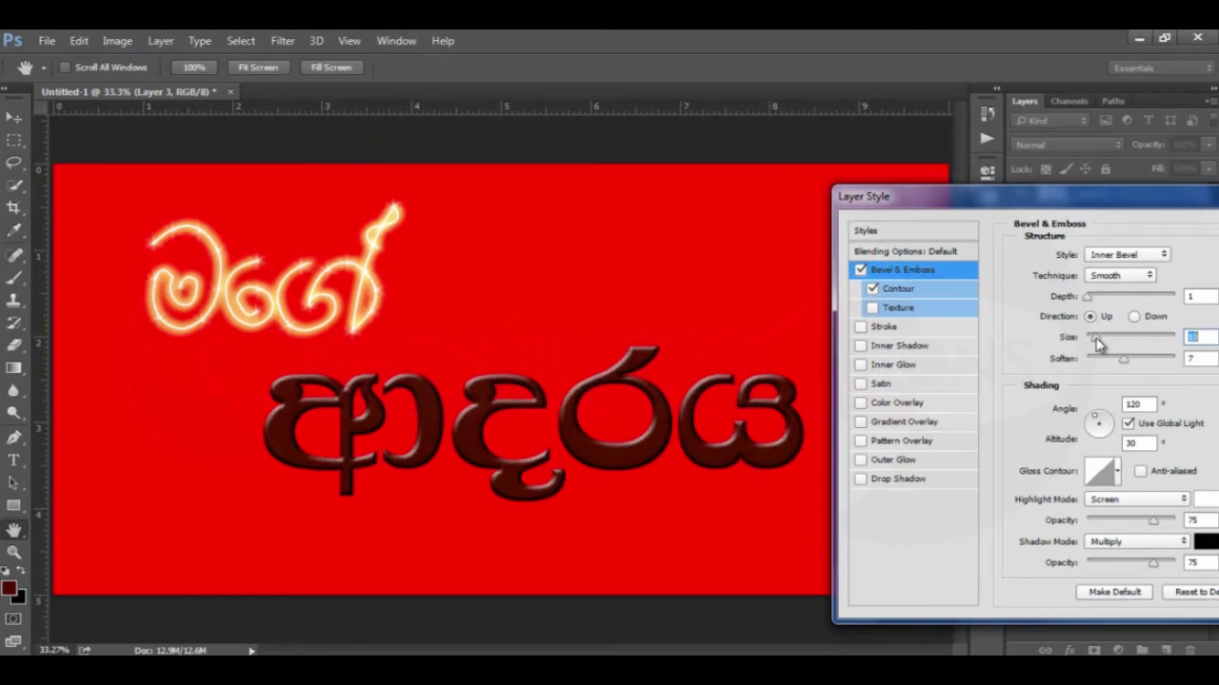
pyautogui.moveTo(1137, 200); pyautogui.dragTo(881, 189)
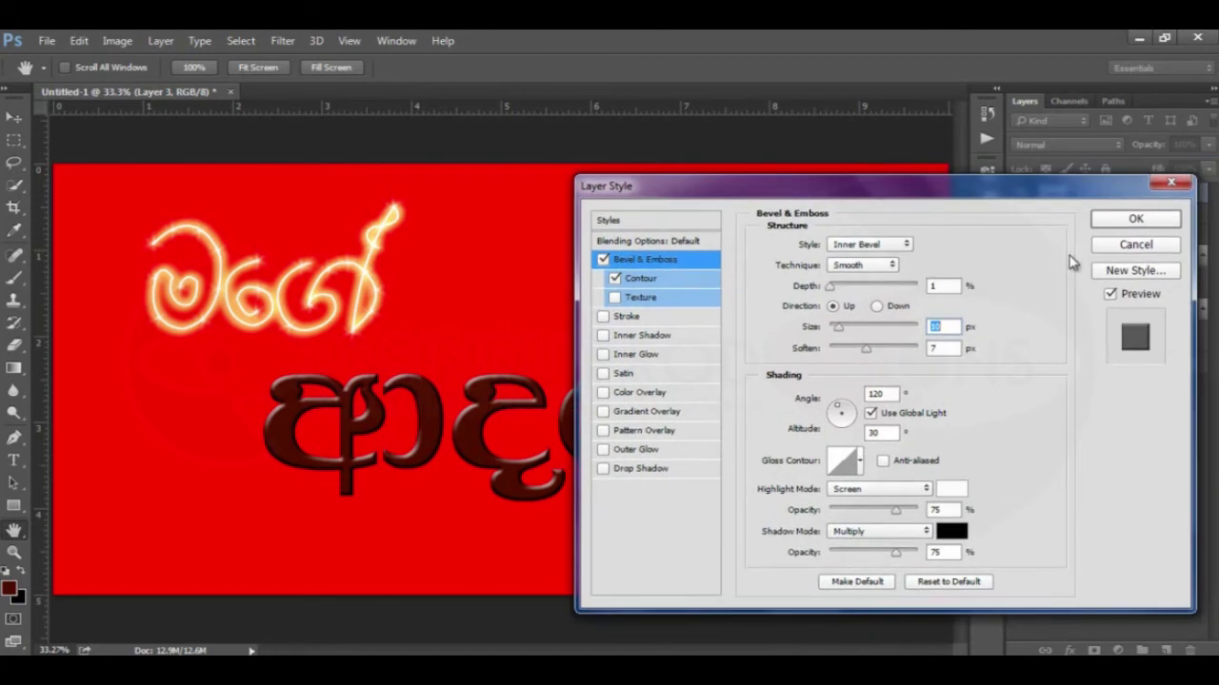
# Enable Texture with a grid weave pattern scaled to 332%.
pyautogui.click(641, 297)
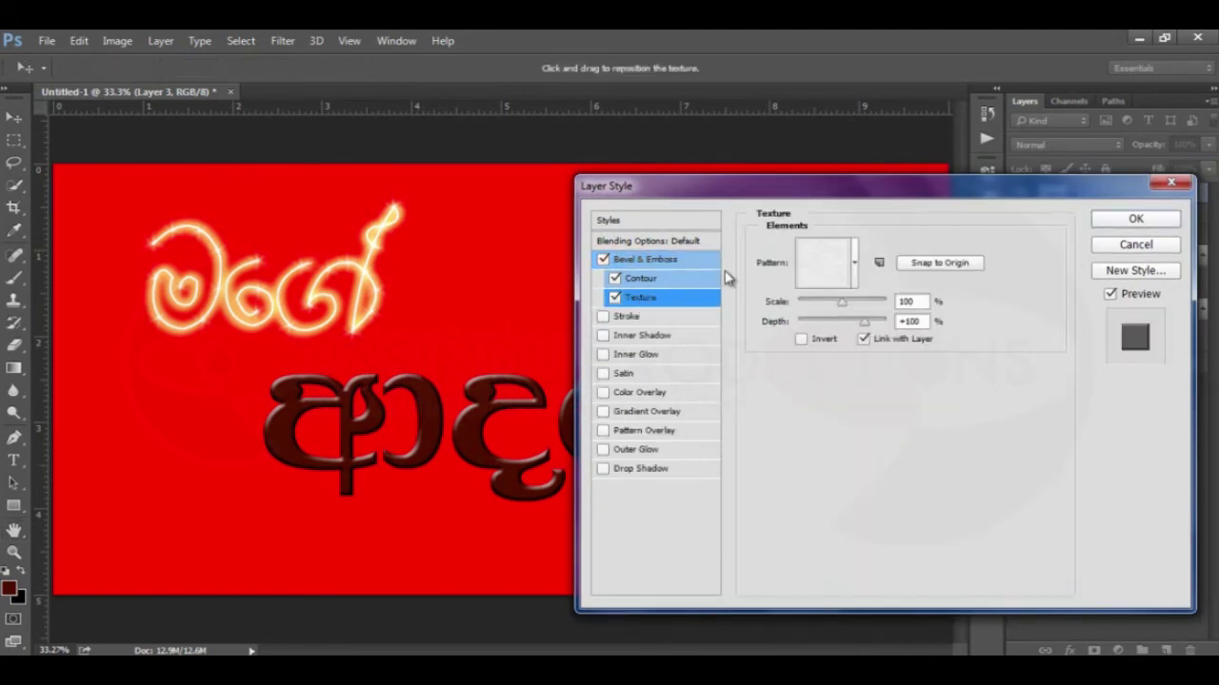
pyautogui.click(854, 263)
pyautogui.click(1028, 328)
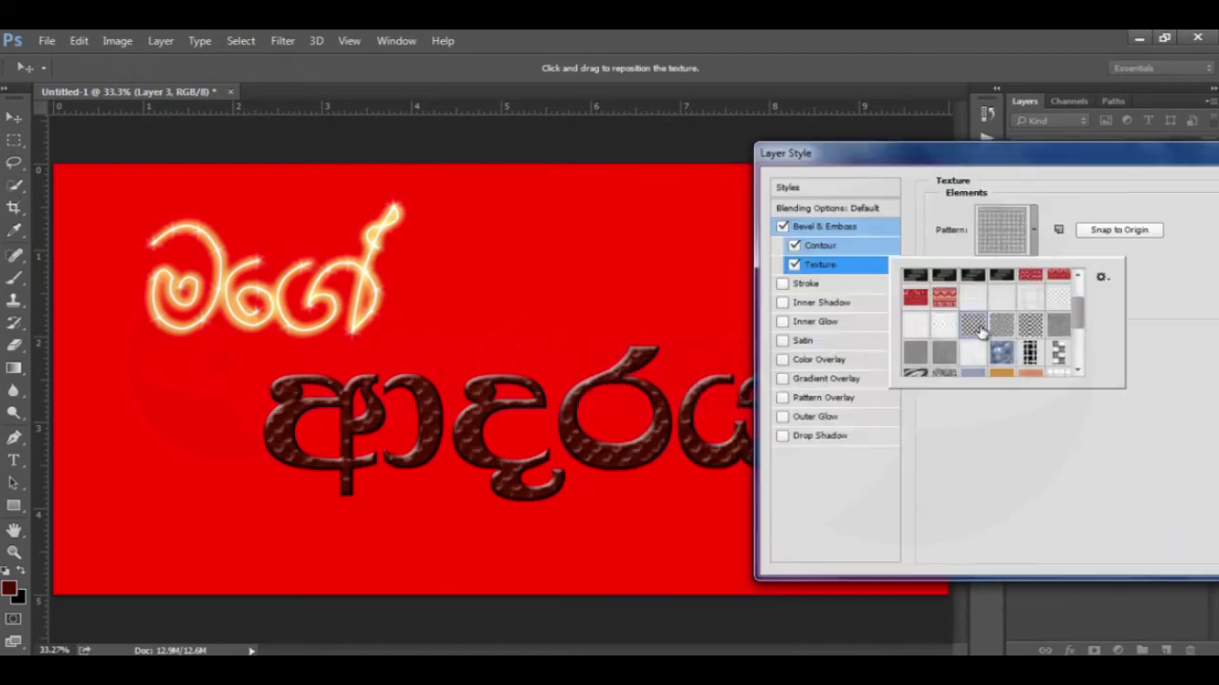
pyautogui.click(1028, 328)
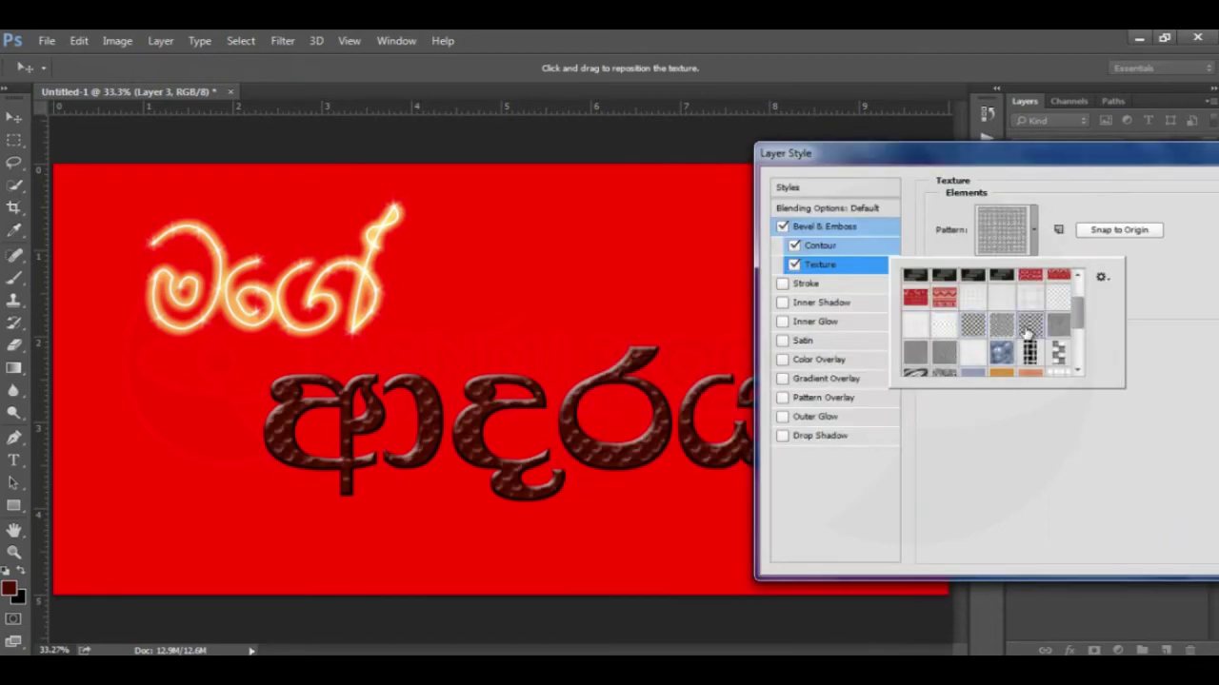
pyautogui.click(1036, 249)
pyautogui.moveTo(1036, 273); pyautogui.dragTo(1045, 278)
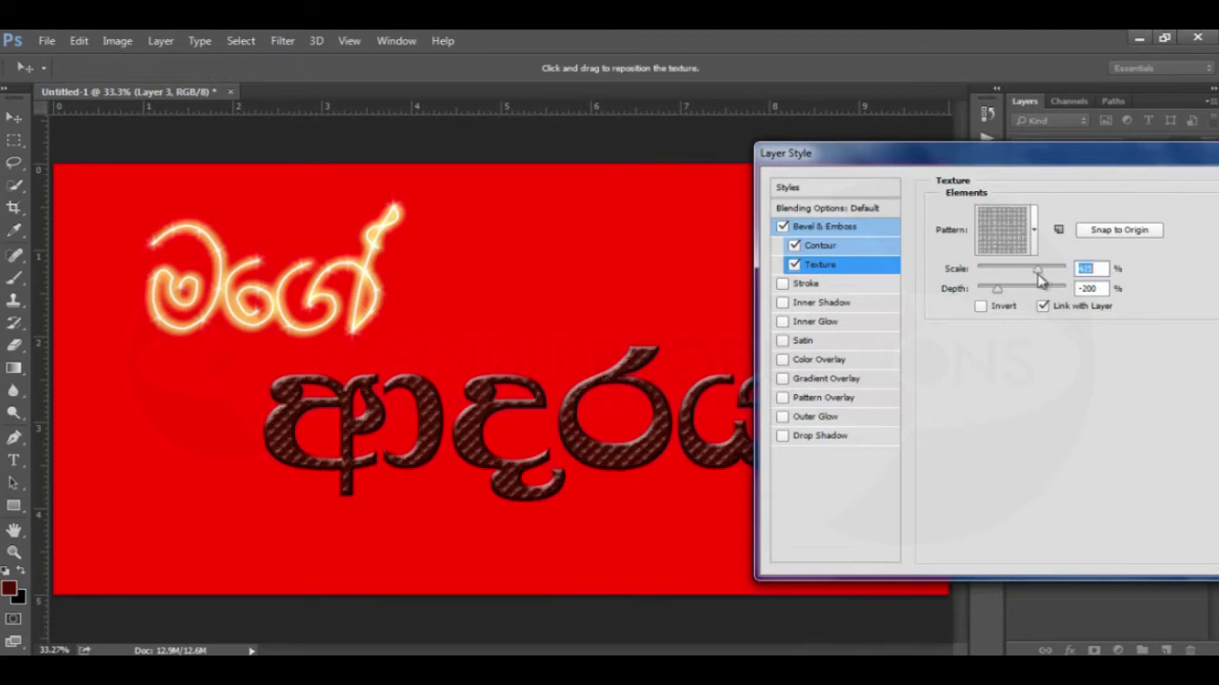
pyautogui.moveTo(1045, 278); pyautogui.dragTo(996, 297)
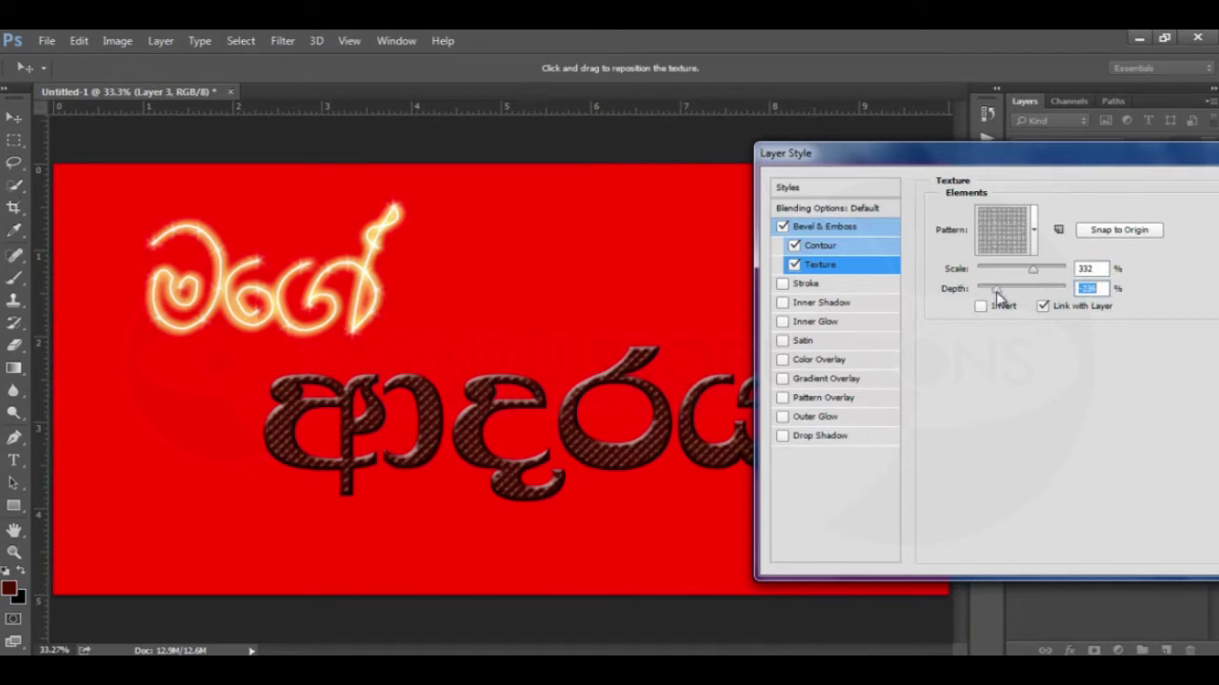
# Lower the bevel contour range further.
pyautogui.click(835, 247)
pyautogui.moveTo(993, 253); pyautogui.dragTo(976, 255)
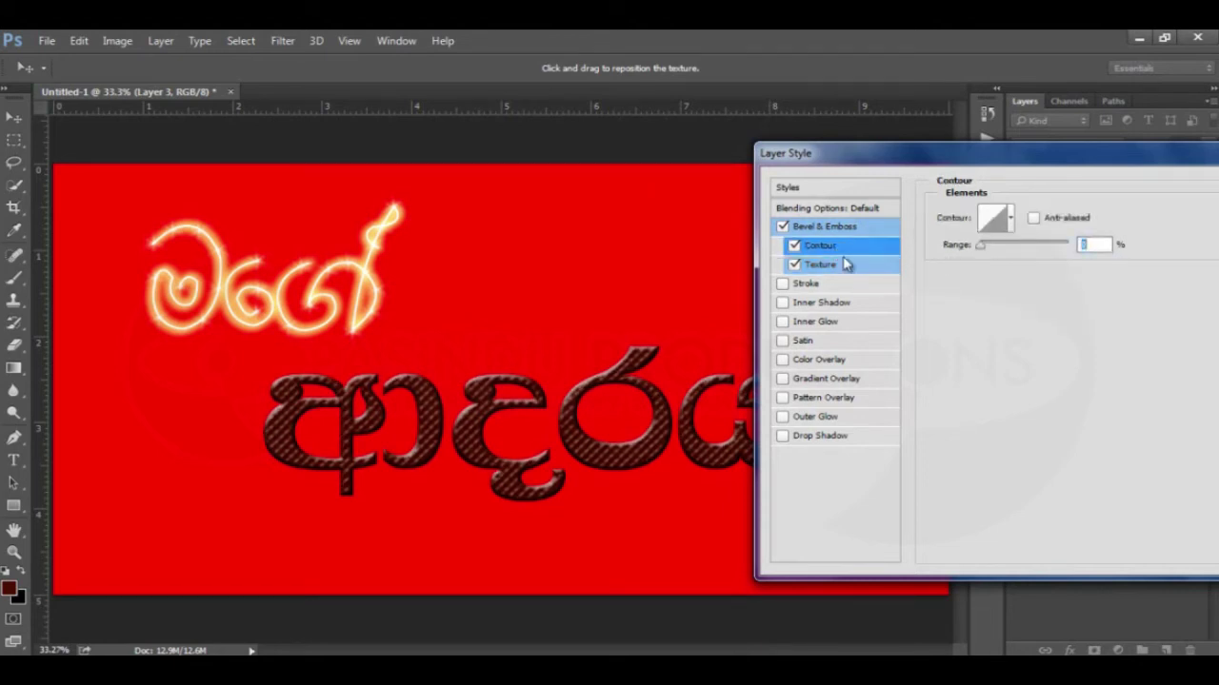
pyautogui.click(829, 227)
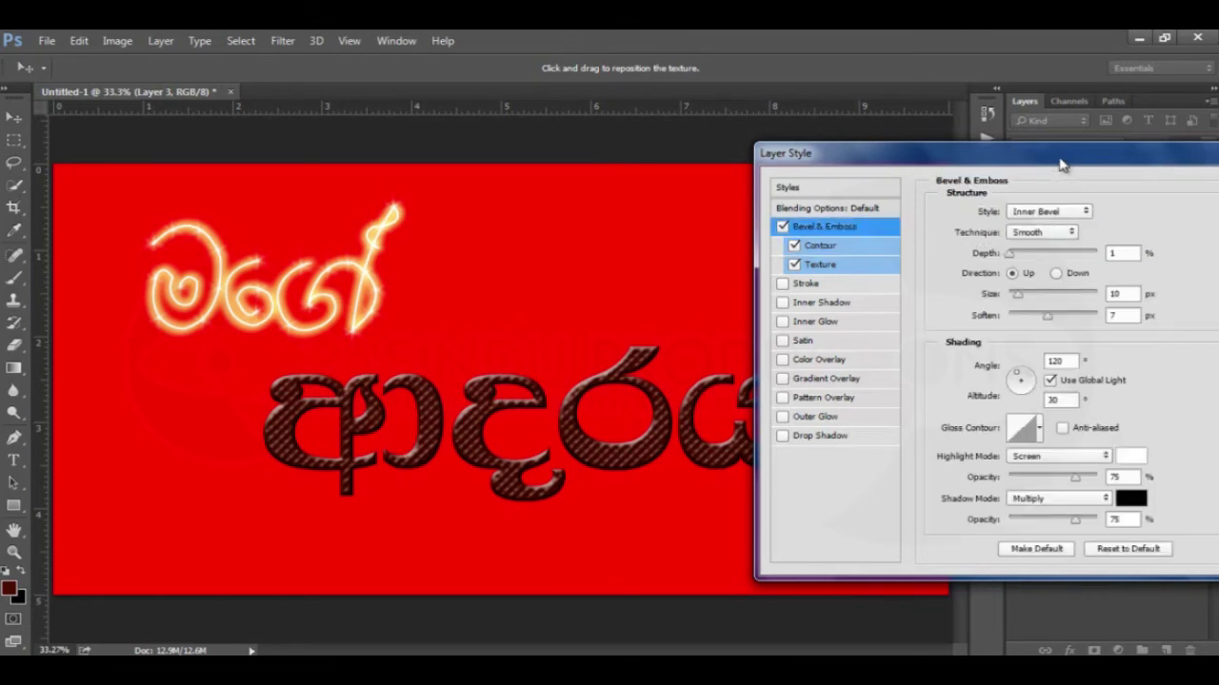
pyautogui.moveTo(1061, 164); pyautogui.dragTo(925, 239)
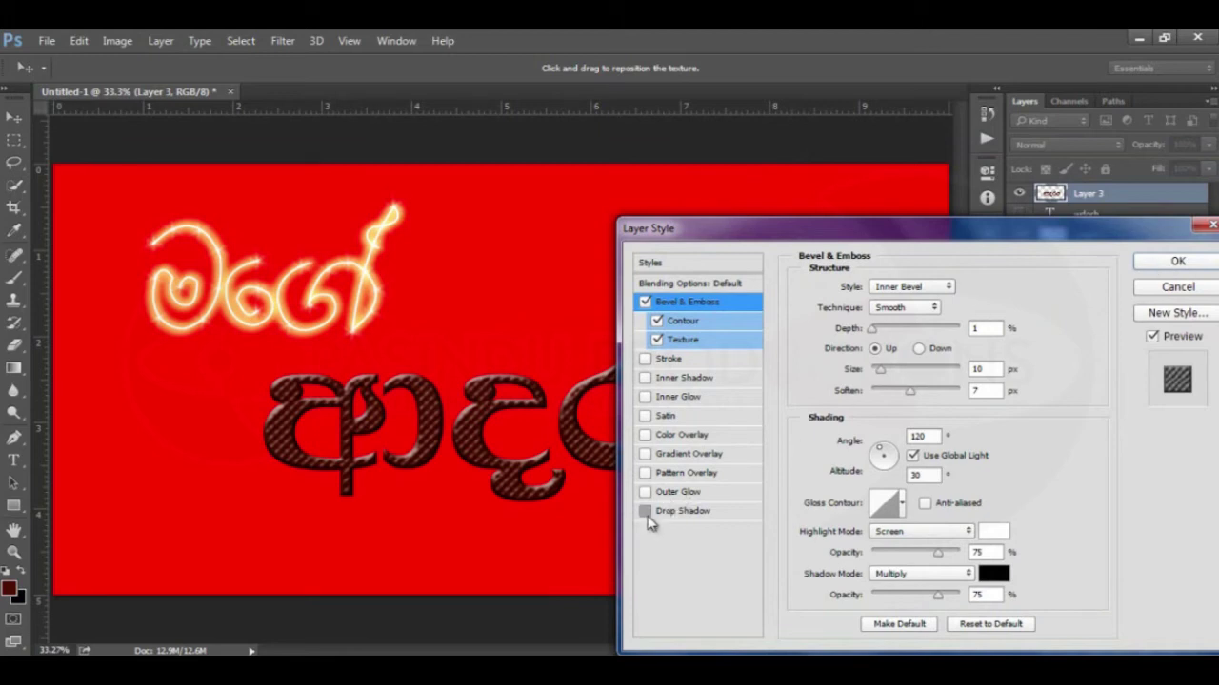
# Add a drop shadow with 13 px distance and 3% spread, then apply the style.
pyautogui.click(680, 514)
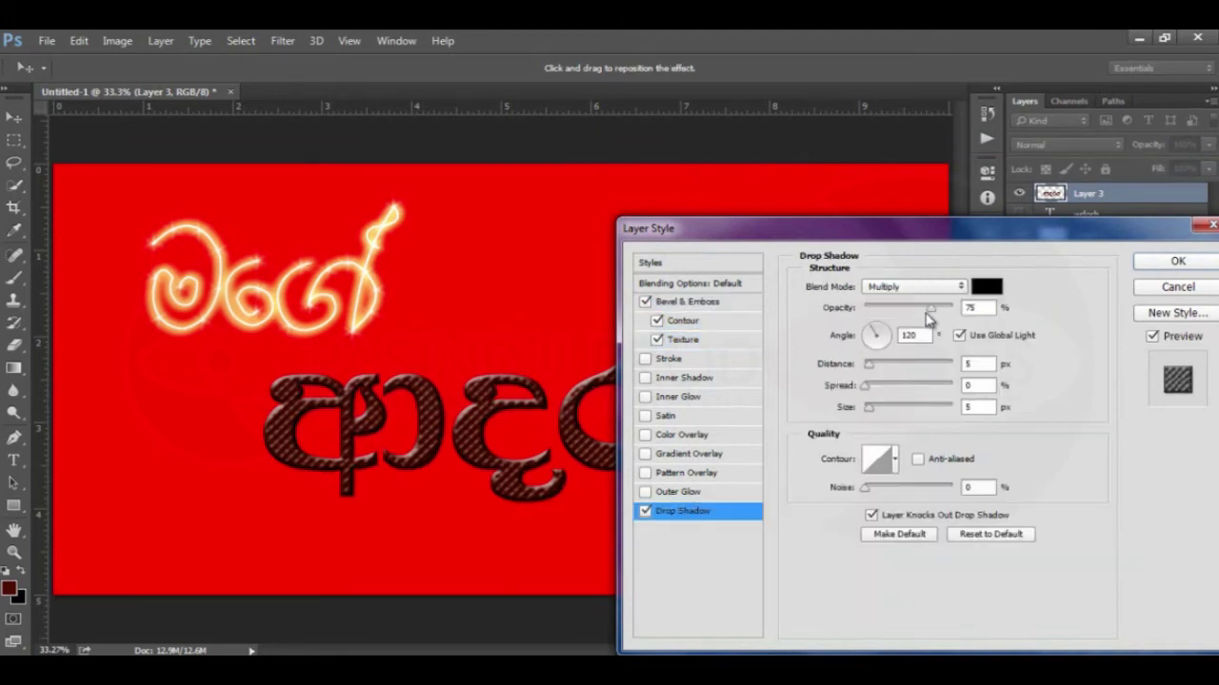
pyautogui.moveTo(870, 409); pyautogui.dragTo(882, 413)
pyautogui.click(868, 387)
pyautogui.moveTo(877, 388); pyautogui.dragTo(882, 369)
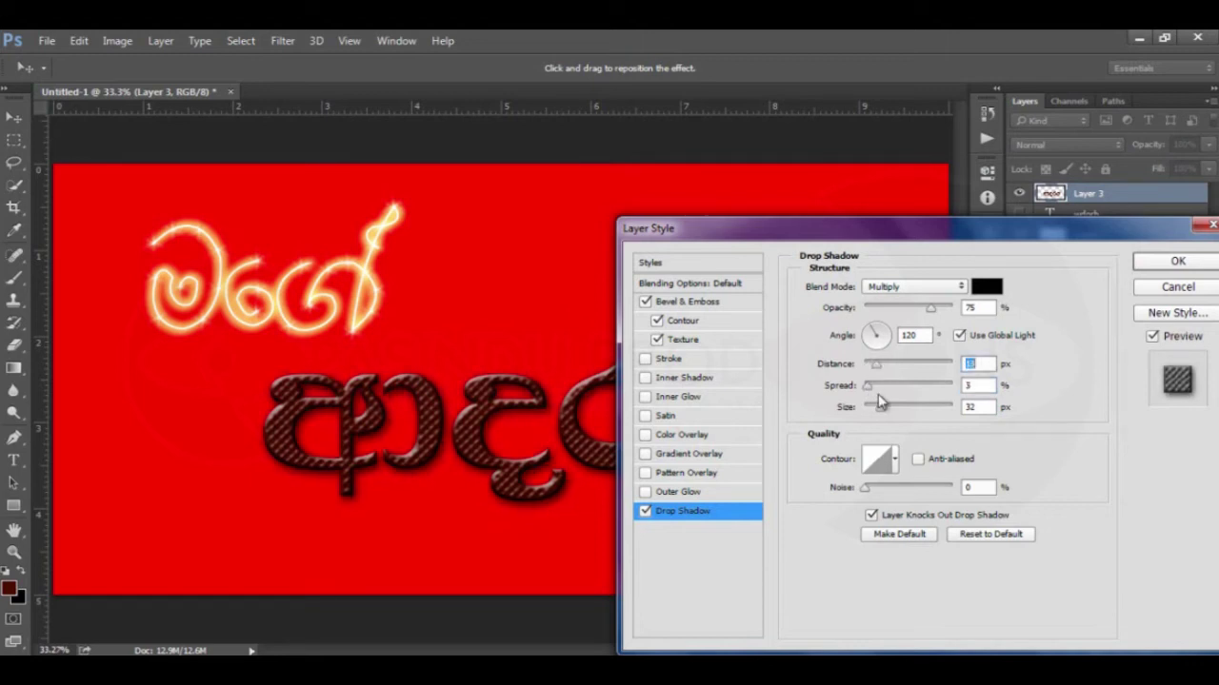
pyautogui.moveTo(883, 413); pyautogui.dragTo(880, 413)
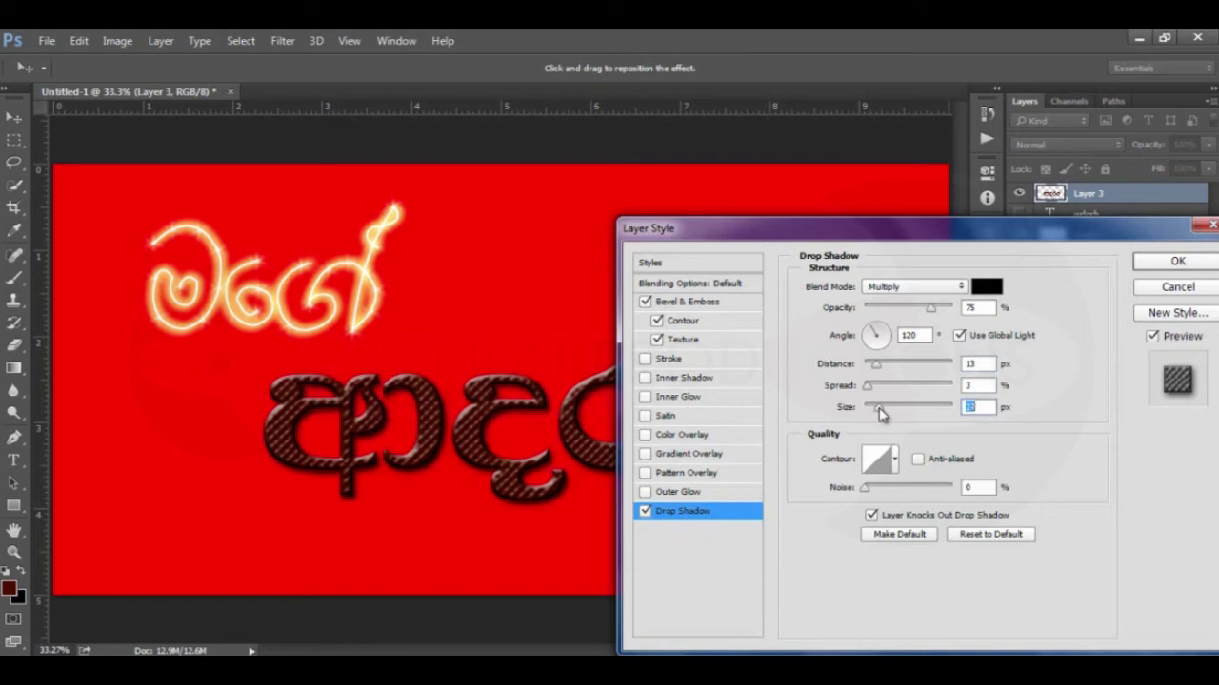
pyautogui.click(1178, 261)
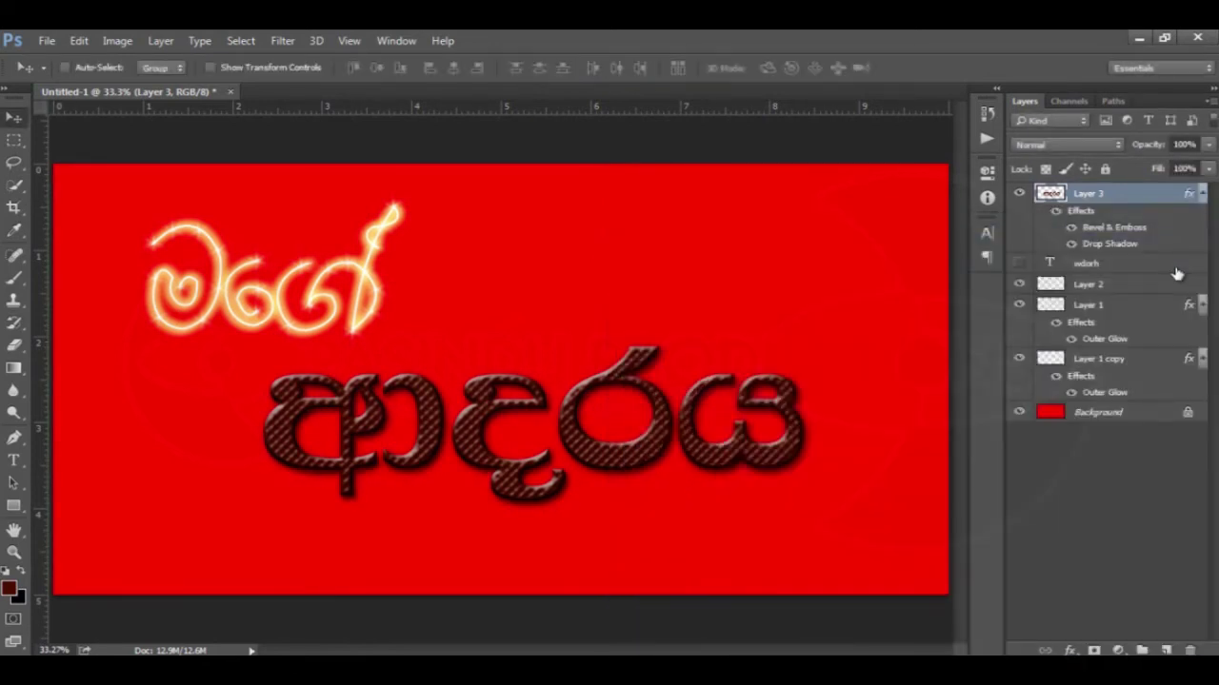
# Load the word's letter selection on a new layer and set foreground to hot pink ff0096.
pyautogui.keyDown('ctrl'); pyautogui.click(1050, 194); pyautogui.keyUp('ctrl')
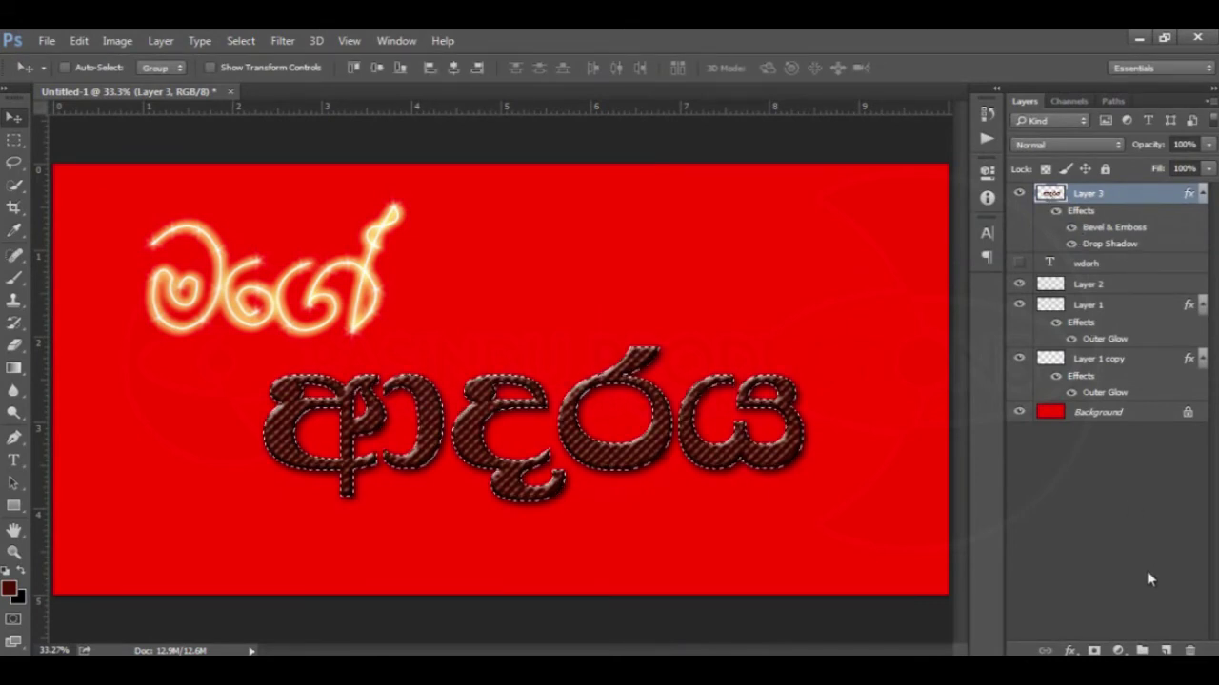
pyautogui.click(1166, 649)
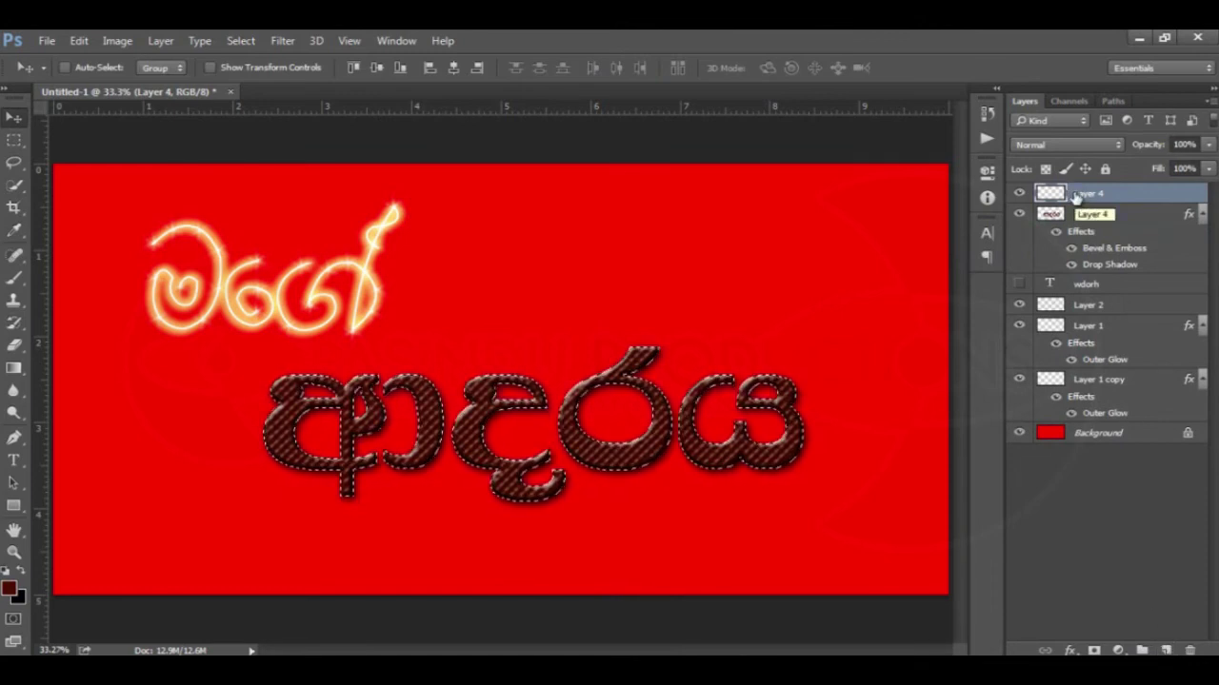
pyautogui.click(9, 589)
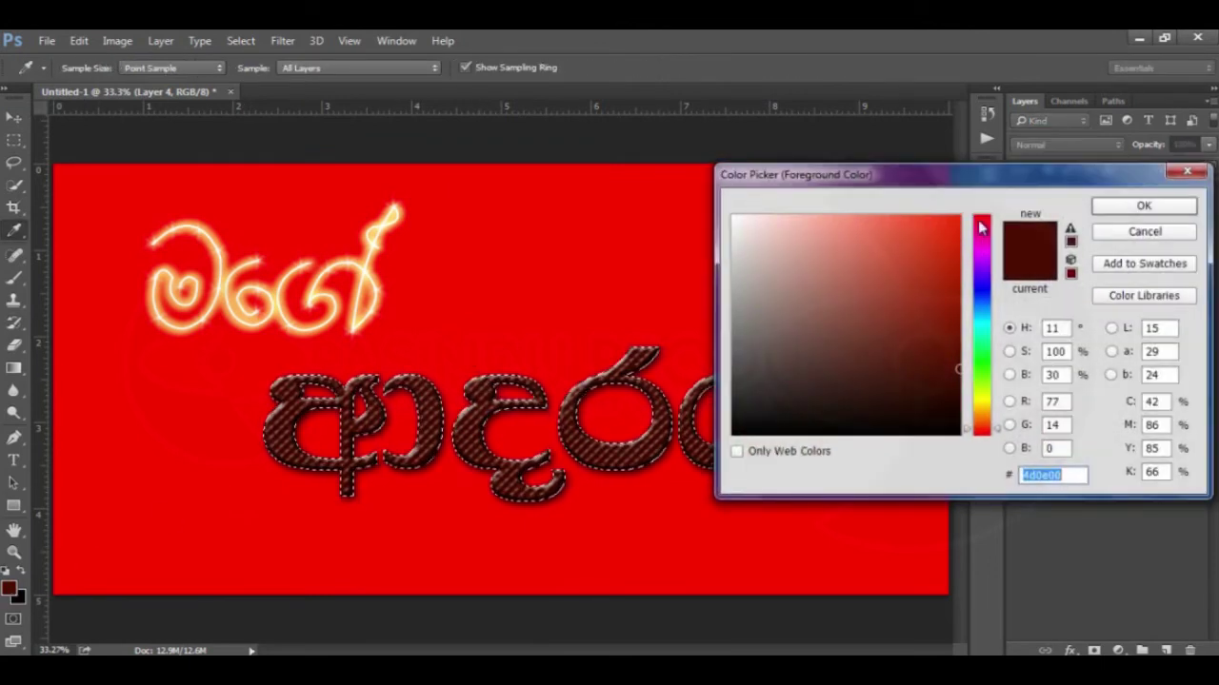
pyautogui.click(981, 253)
pyautogui.click(955, 237)
pyautogui.moveTo(955, 237); pyautogui.dragTo(960, 215)
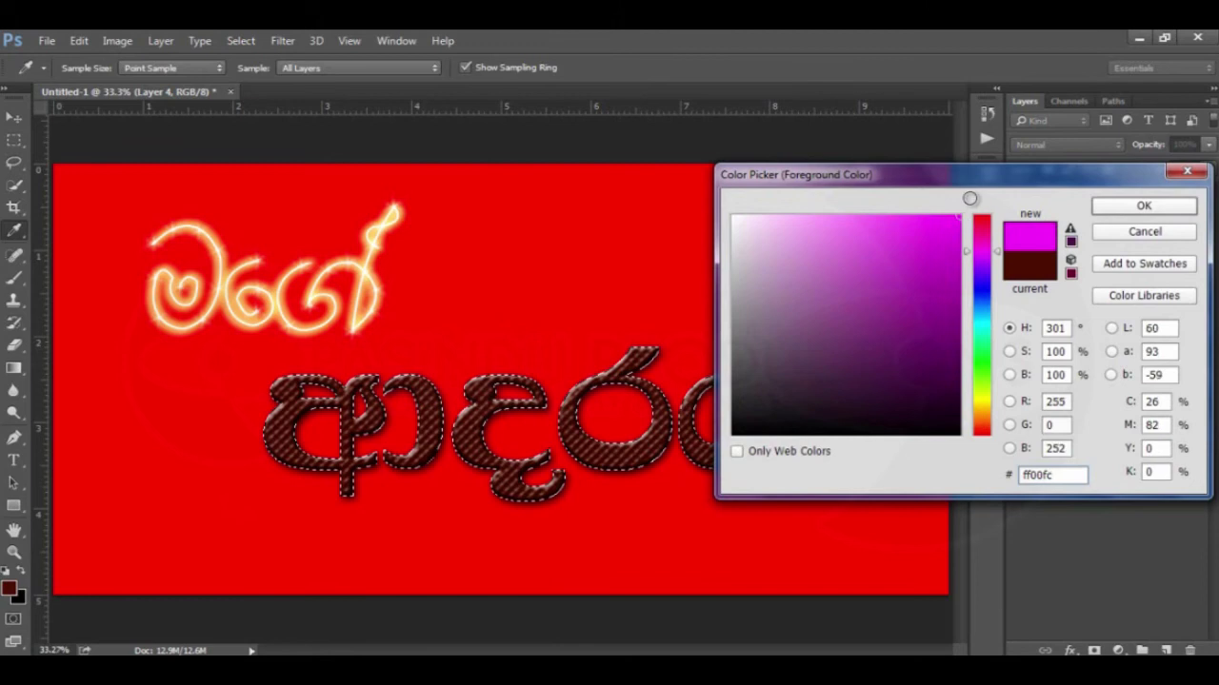
pyautogui.moveTo(997, 255); pyautogui.dragTo(998, 244)
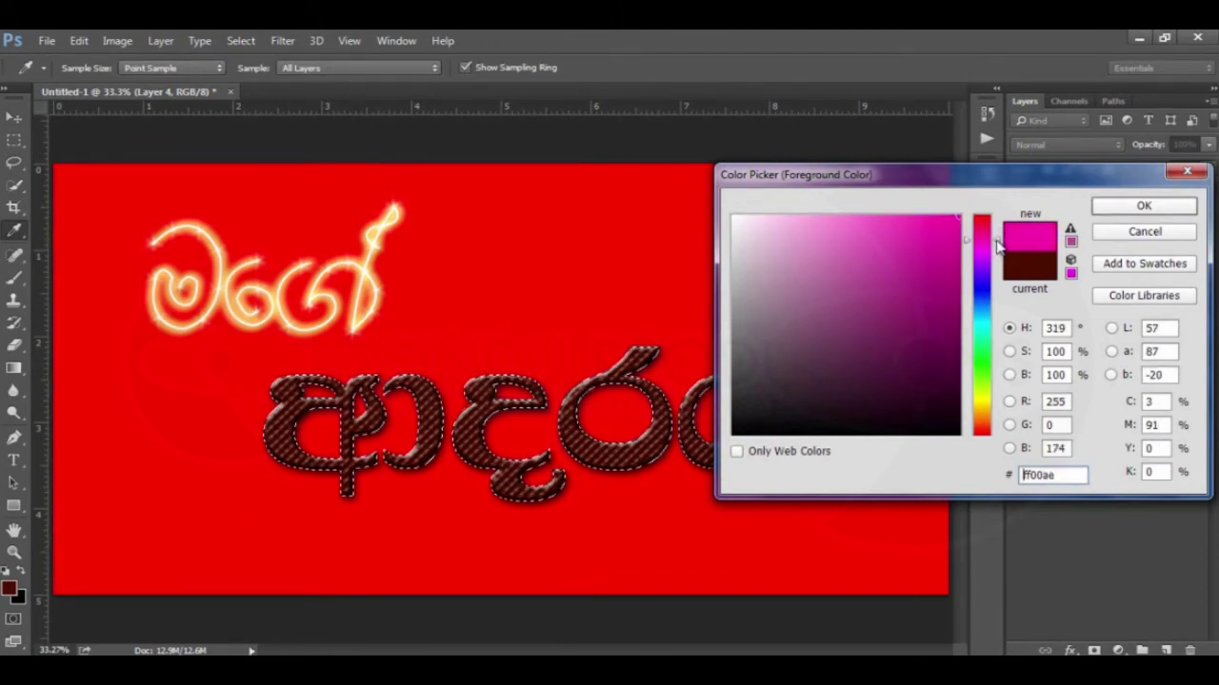
pyautogui.click(1135, 208)
# Fill the letter selection with pink and deselect.
pyautogui.press('v')
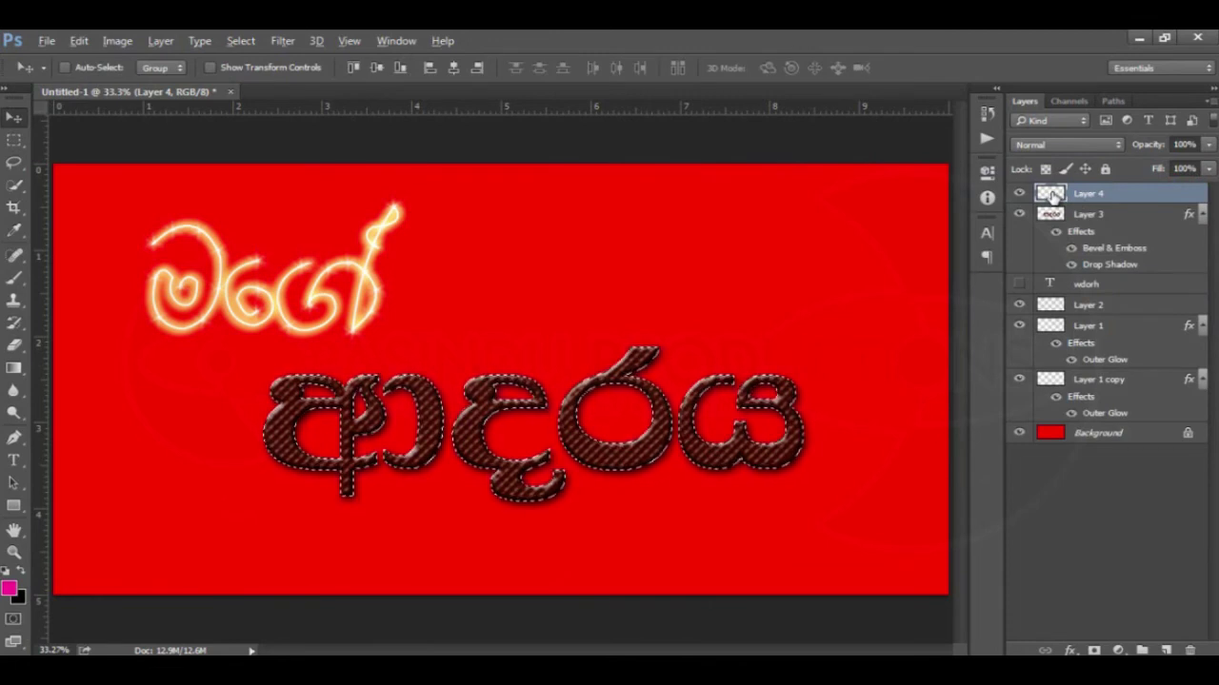
pyautogui.hotkey('alt', 'BackSpace')
pyautogui.hotkey('ctrl', 'd')
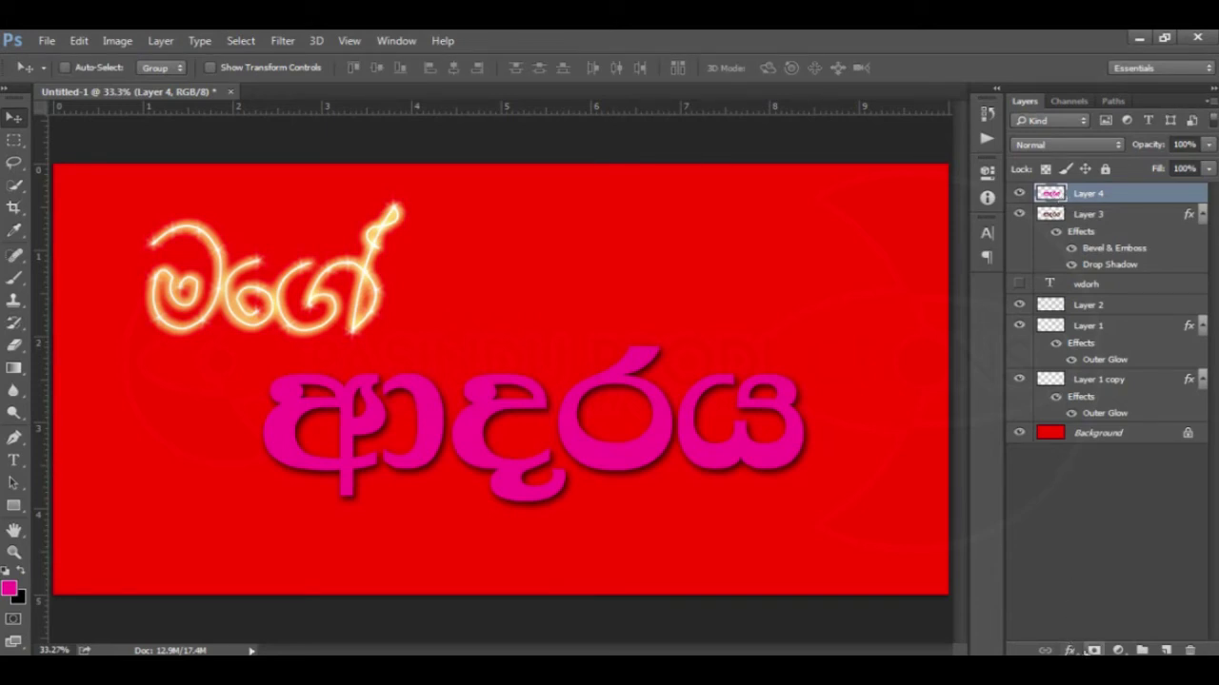
# Add a layer mask to Layer 4 and set up a hard round 600 px brush.
pyautogui.click(1093, 650)
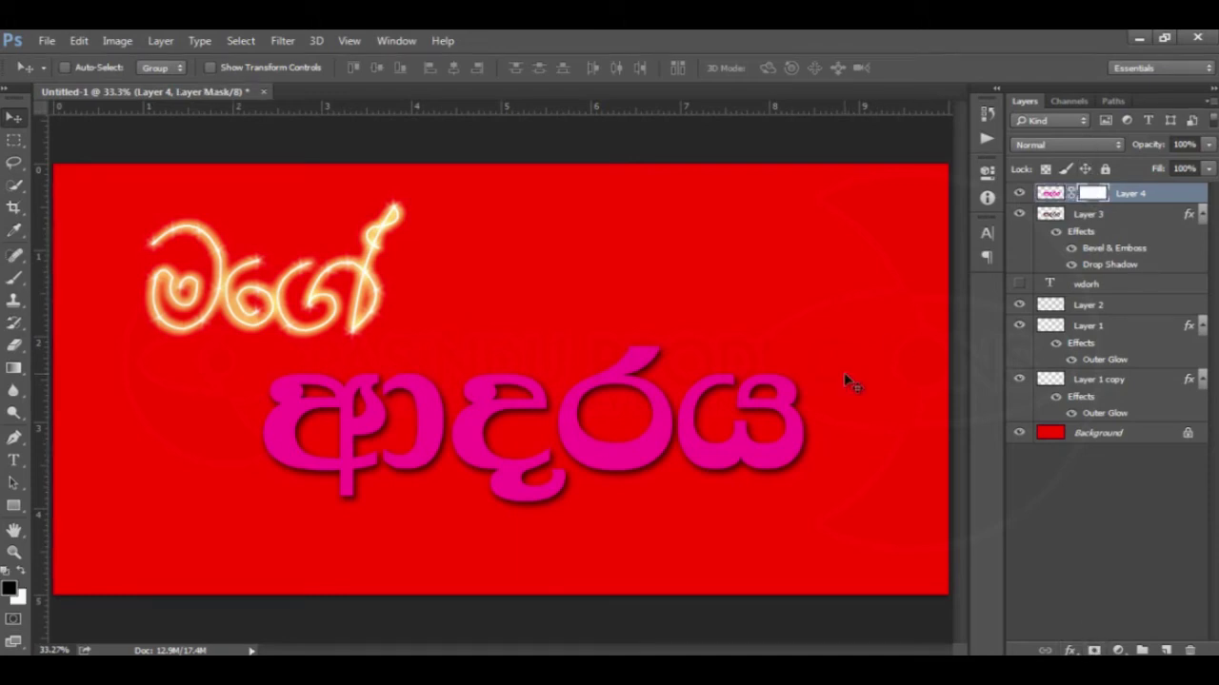
pyautogui.press('b')
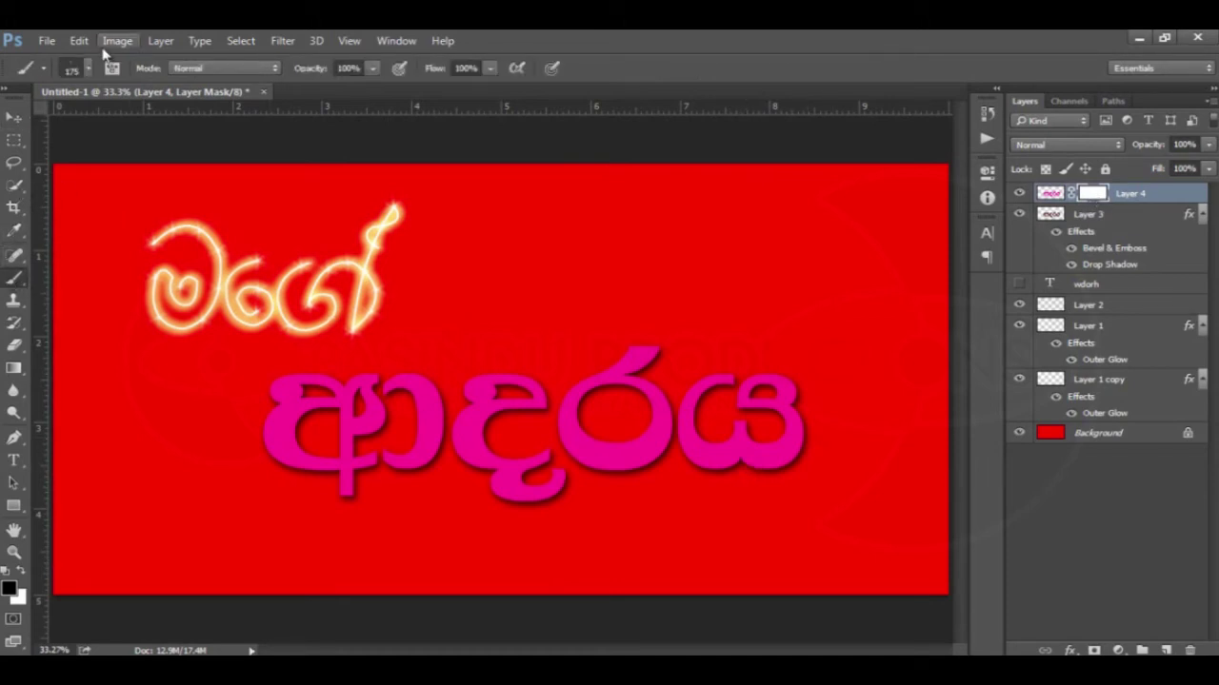
pyautogui.click(88, 67)
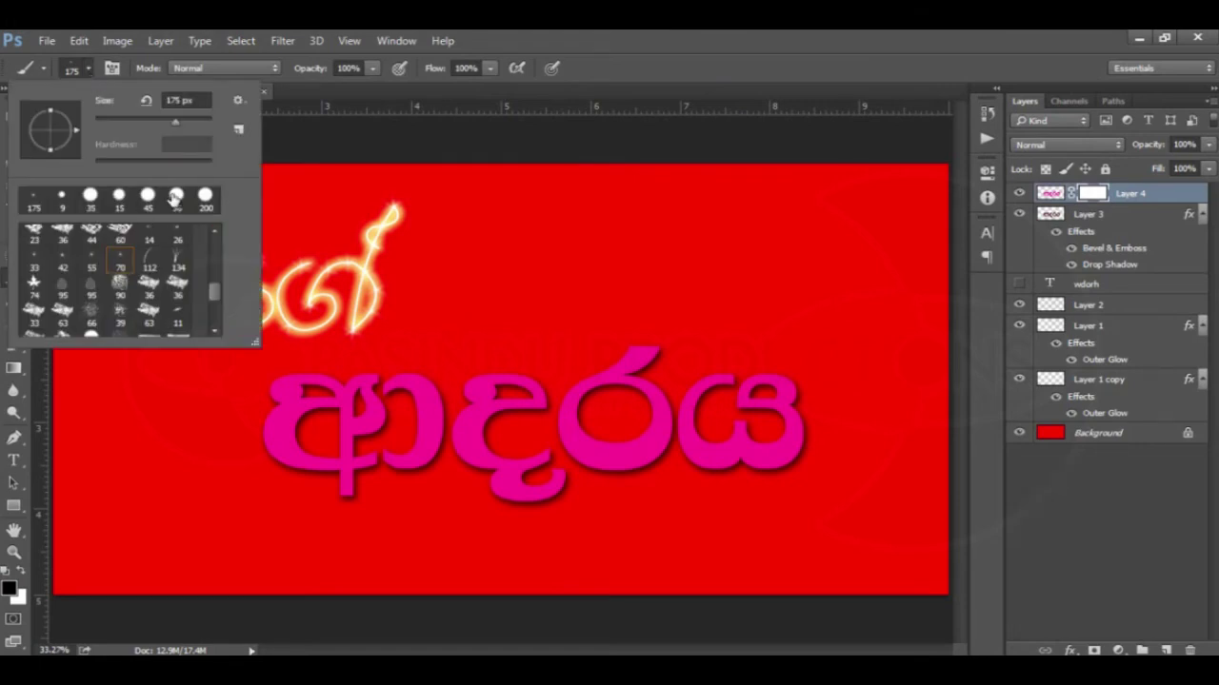
pyautogui.click(205, 197)
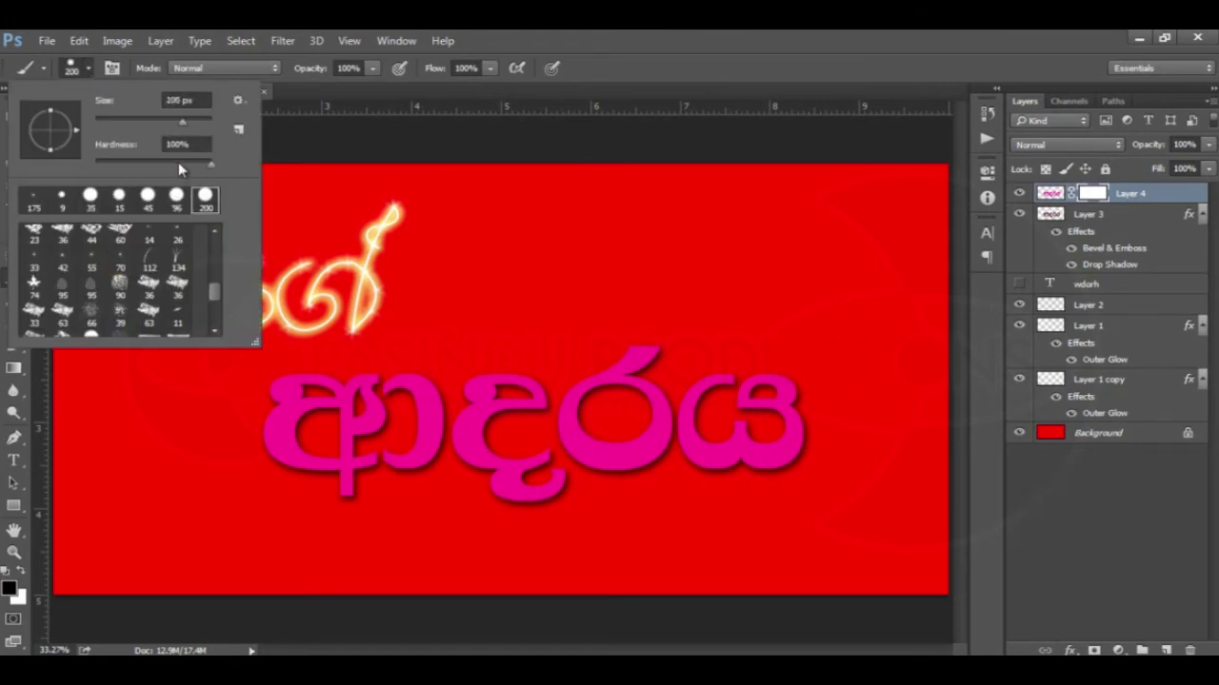
pyautogui.press(']')
pyautogui.press(']')
pyautogui.press(']')
pyautogui.press('Return')
# Paint black over the lower half of the letters, restoring pink on the last letter's top.
pyautogui.moveTo(297, 505)
pyautogui.mouseDown()
pyautogui.moveTo(401, 485)
pyautogui.moveTo(407, 517)
pyautogui.moveTo(489, 517)
pyautogui.moveTo(539, 493)
pyautogui.moveTo(584, 543)
pyautogui.moveTo(612, 544)
pyautogui.moveTo(677, 492)
pyautogui.moveTo(713, 504)
pyautogui.moveTo(787, 476)
pyautogui.moveTo(767, 523)
pyautogui.mouseUp()
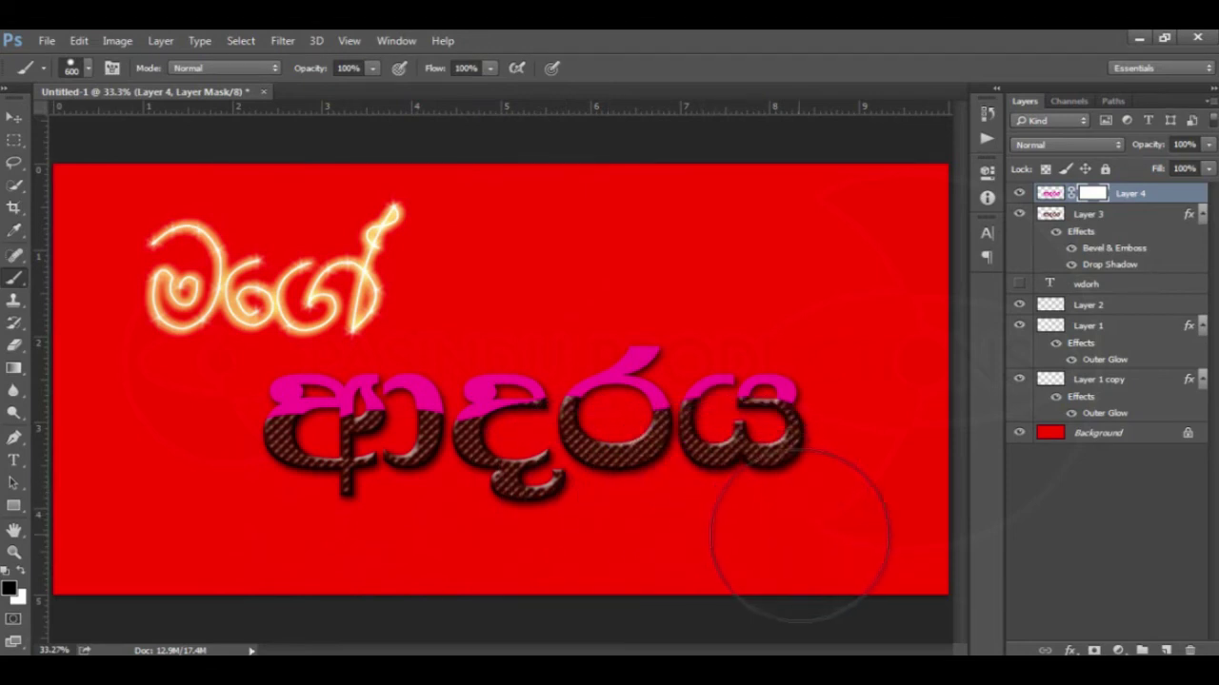
pyautogui.press('x')
pyautogui.click(778, 325)
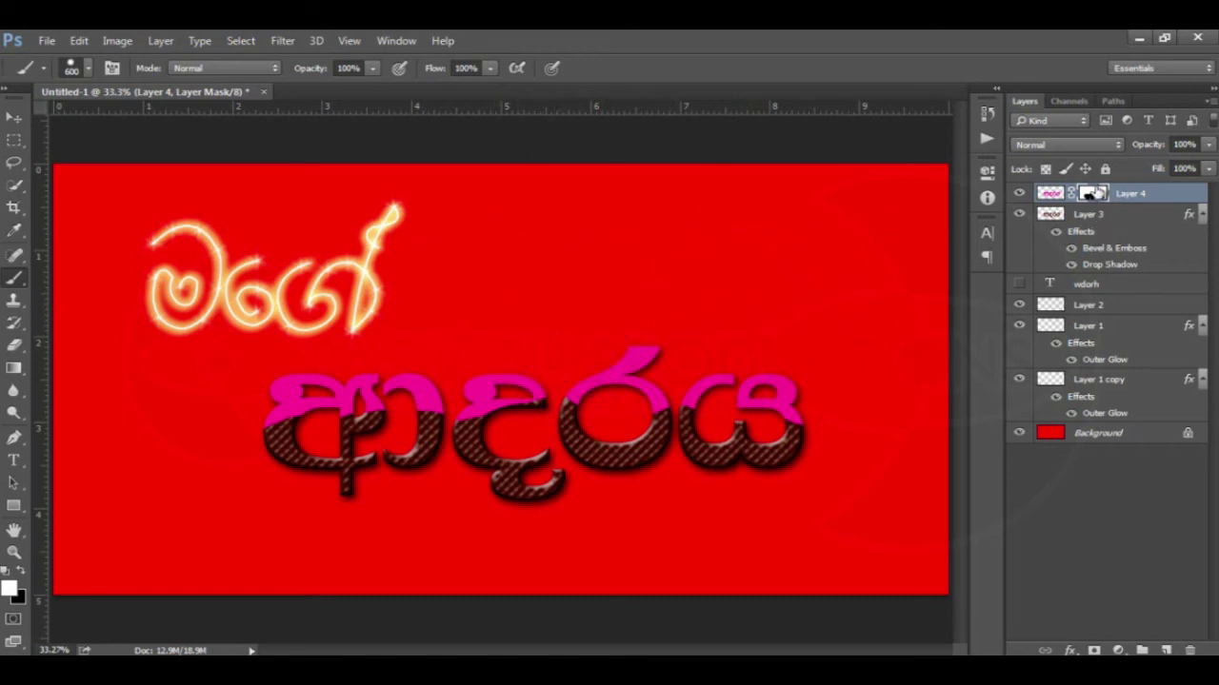
pyautogui.click(1052, 195)
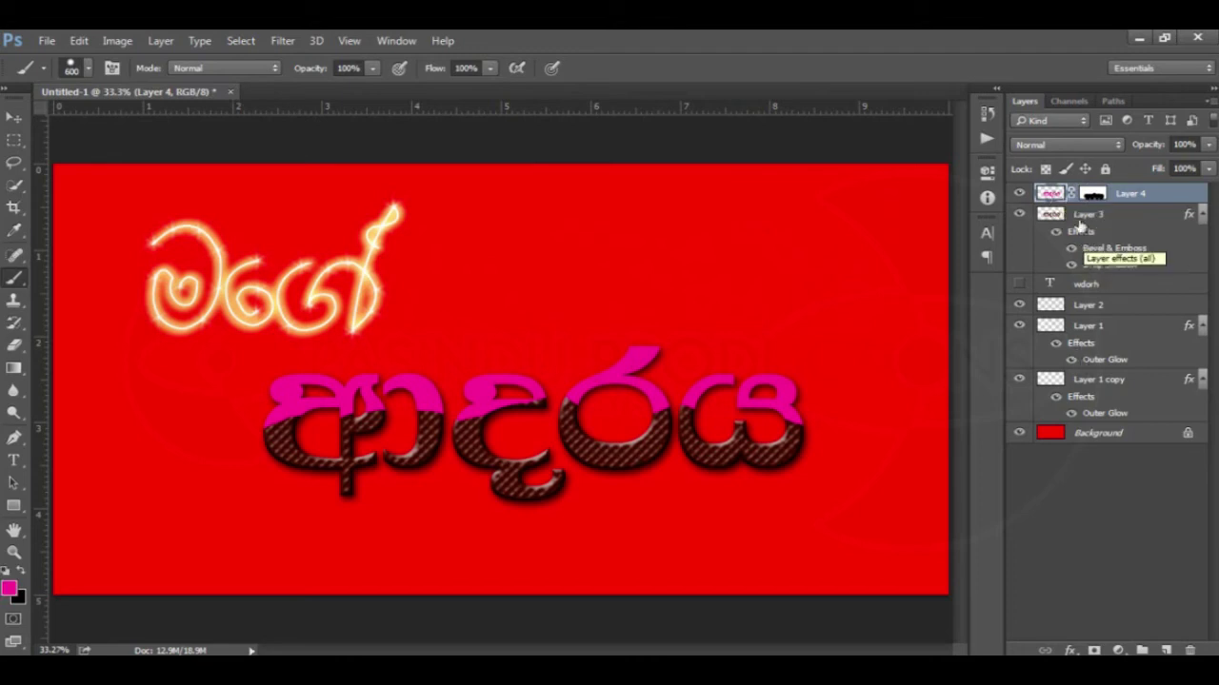
# Copy Layer 3's layer style.
pyautogui.click(1070, 650)
pyautogui.click(1070, 650)
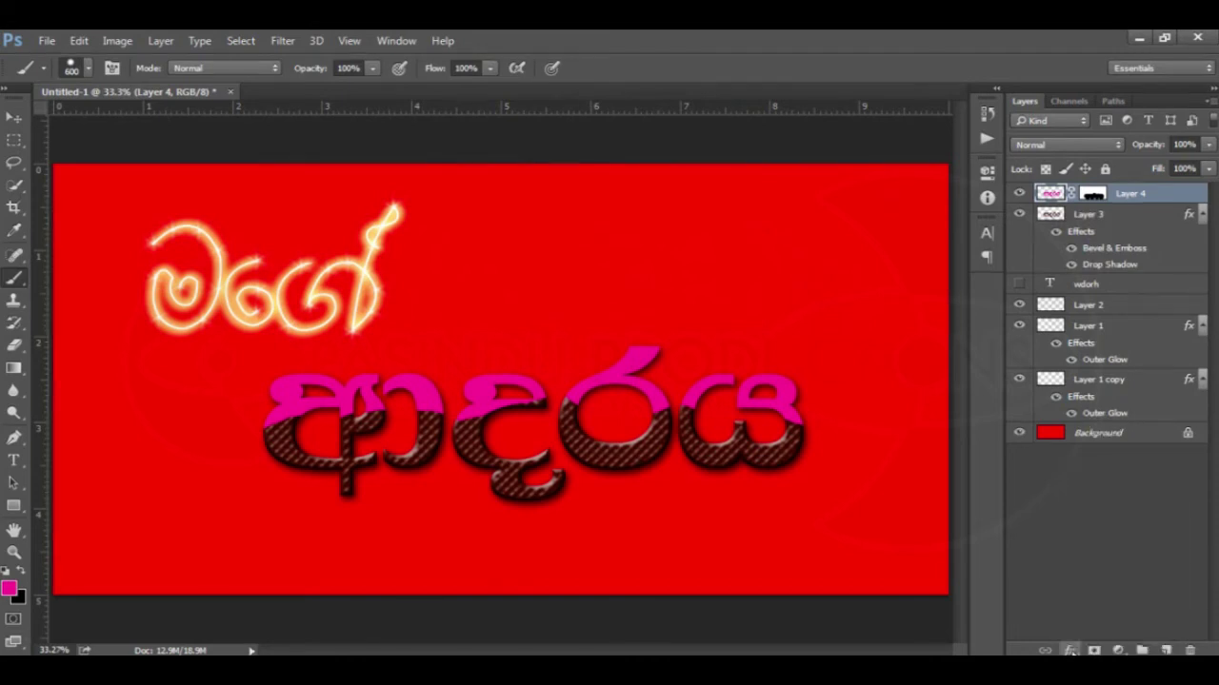
pyautogui.click(1092, 216)
pyautogui.rightClick(1092, 216)
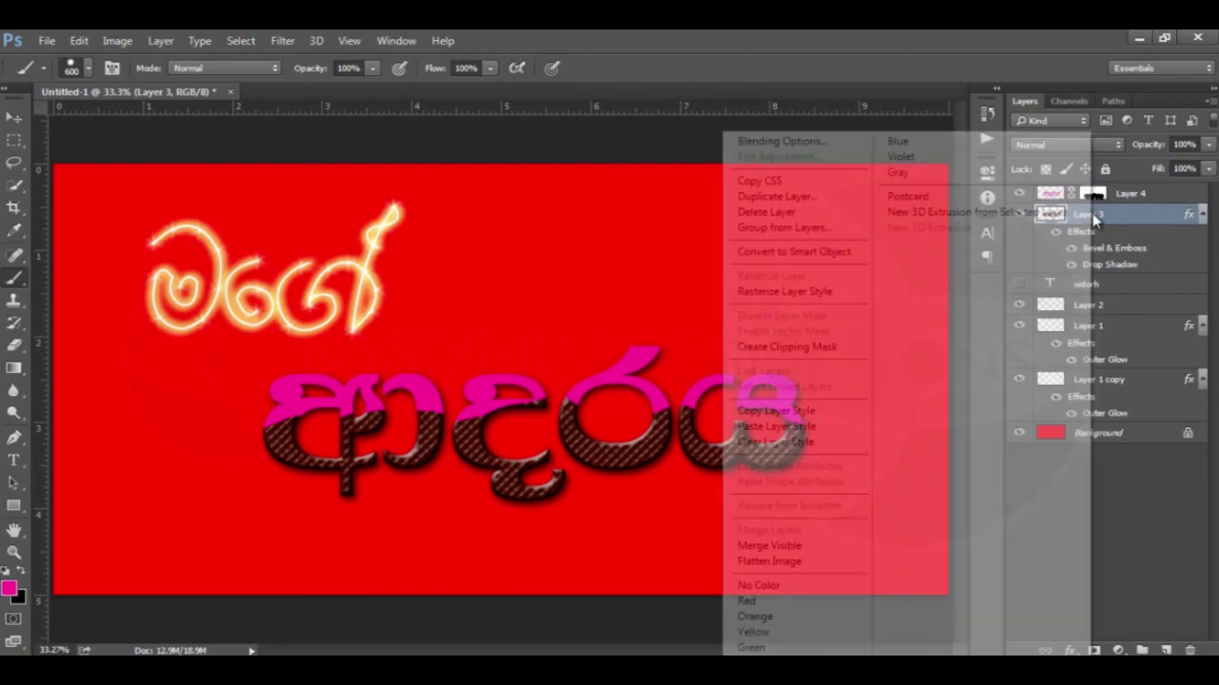
pyautogui.click(816, 420)
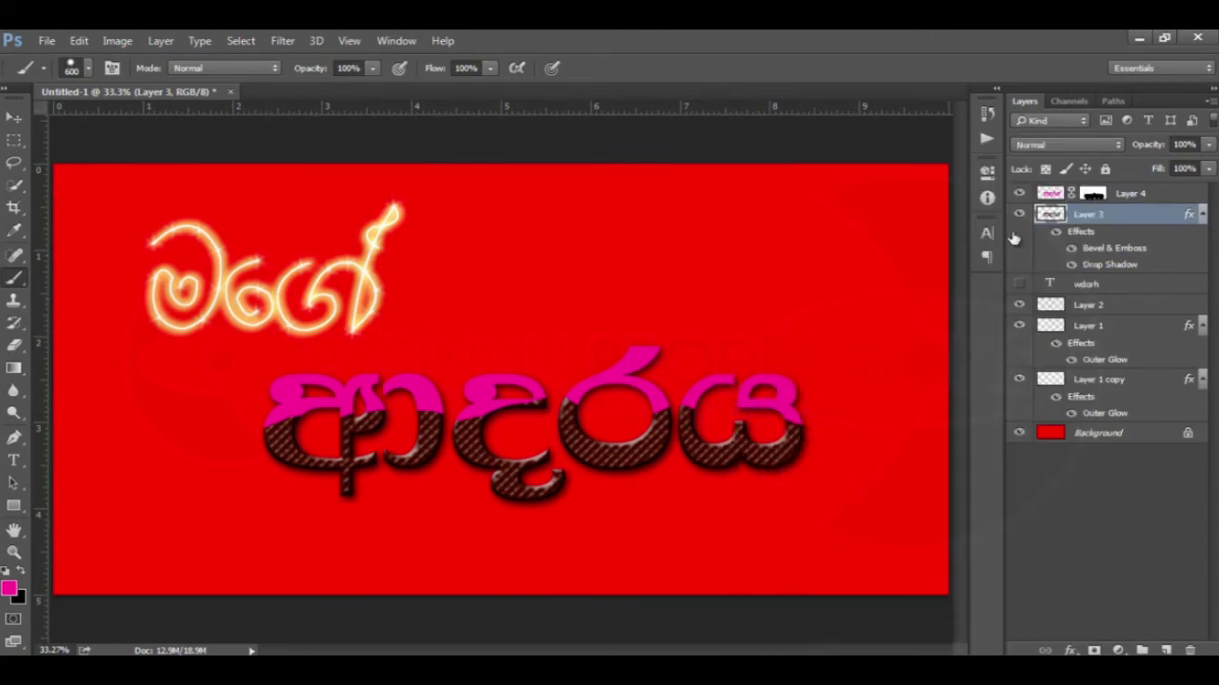
# Paste the copied bevel and drop shadow style onto Layer 4.
pyautogui.click(1053, 196)
pyautogui.rightClick(1054, 196)
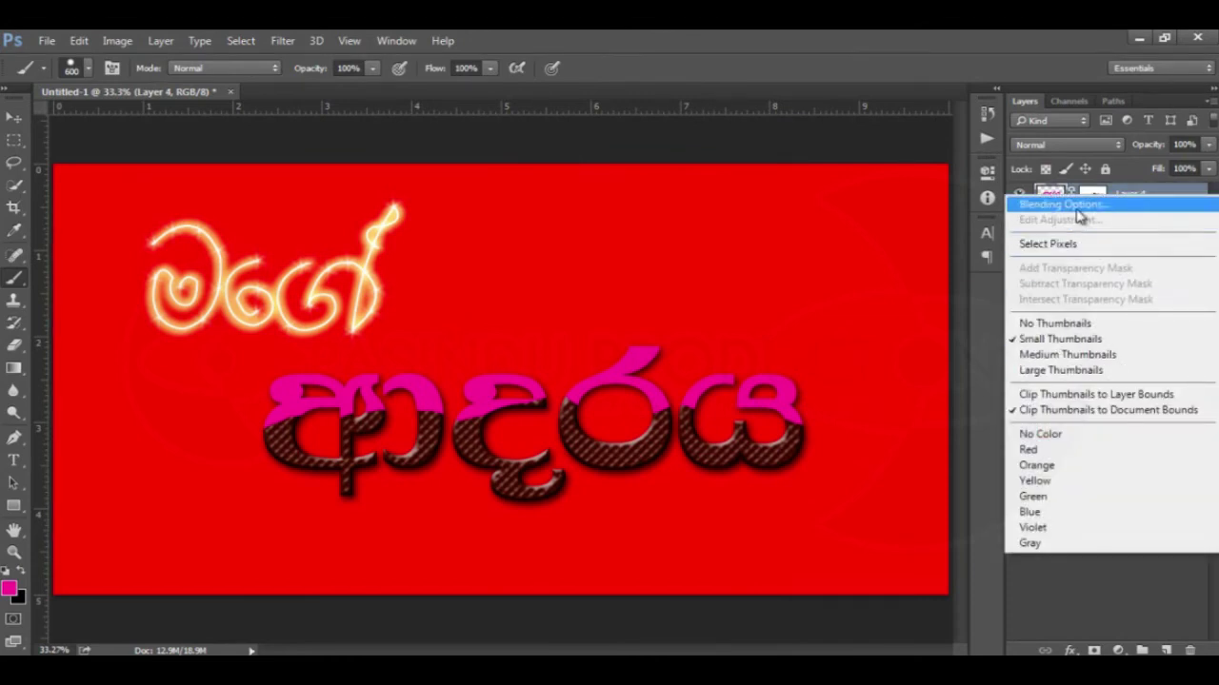
pyautogui.click(1137, 194)
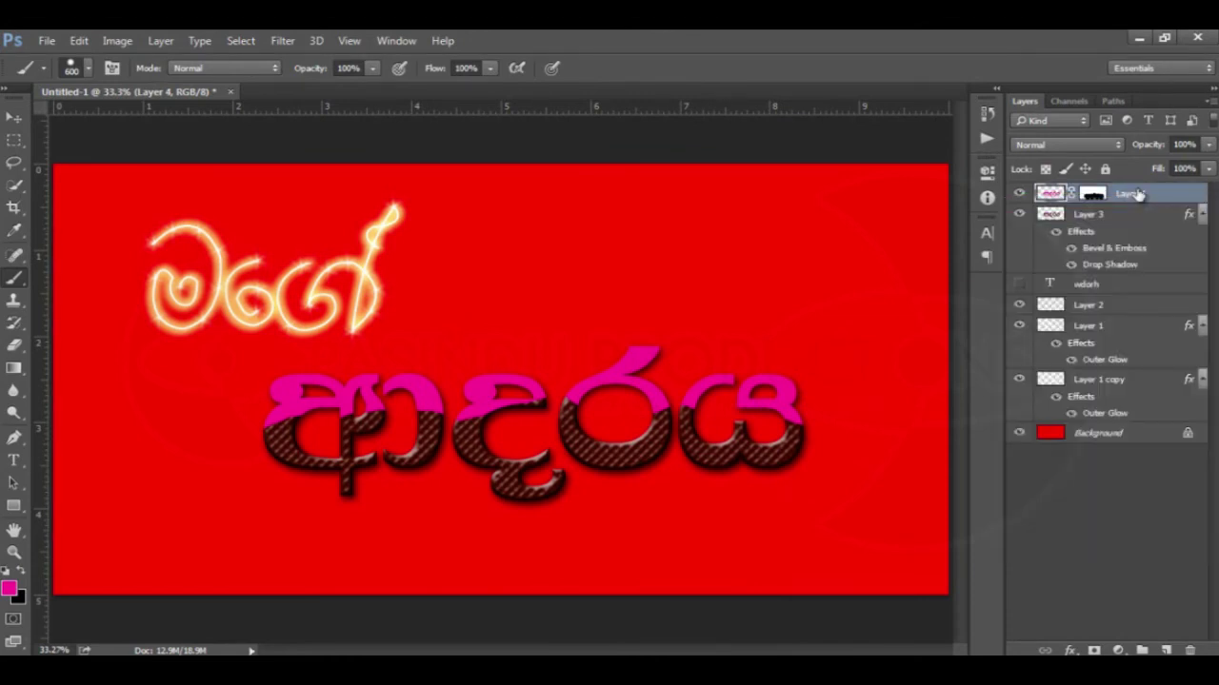
pyautogui.rightClick(1138, 193)
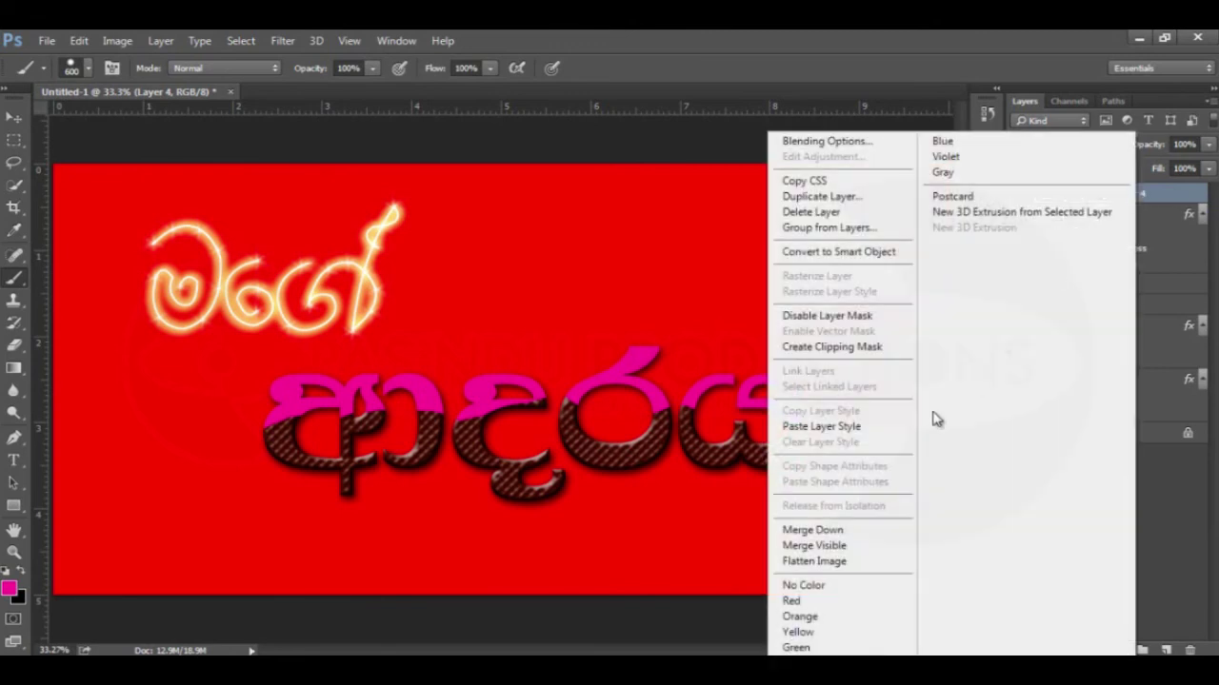
pyautogui.click(881, 429)
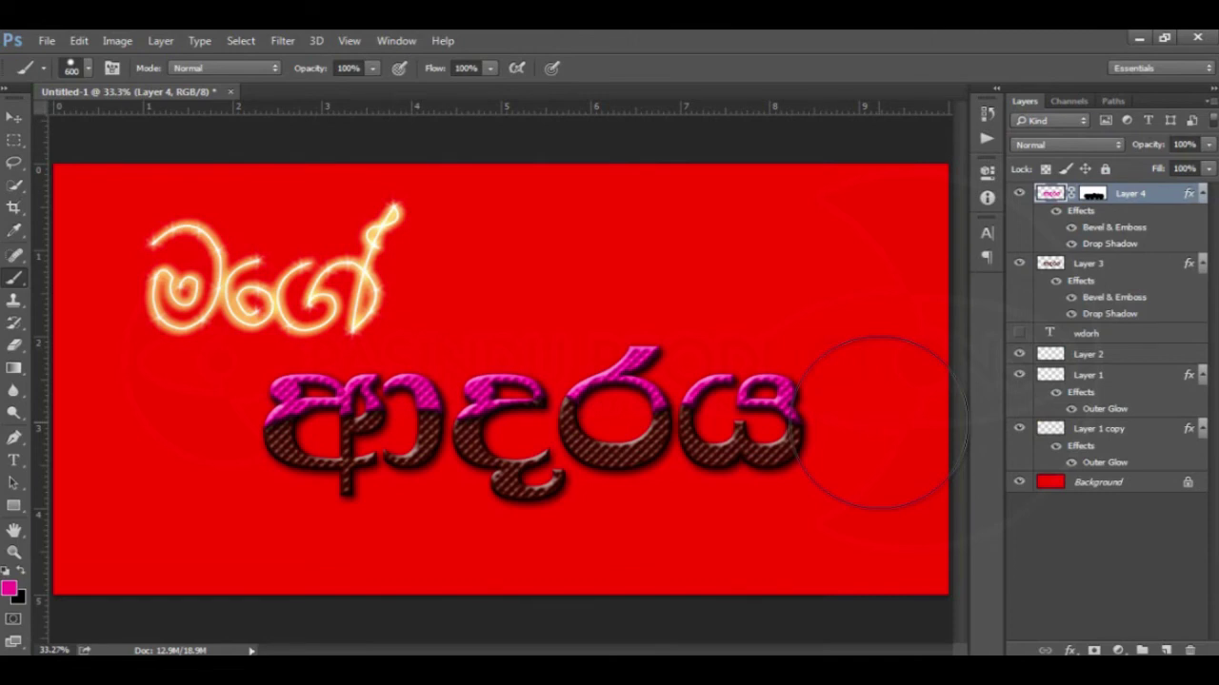
# Compare Layer 4 with its bevel Contour on and off, keep it on, and increase its range.
pyautogui.doubleClick(1072, 214)
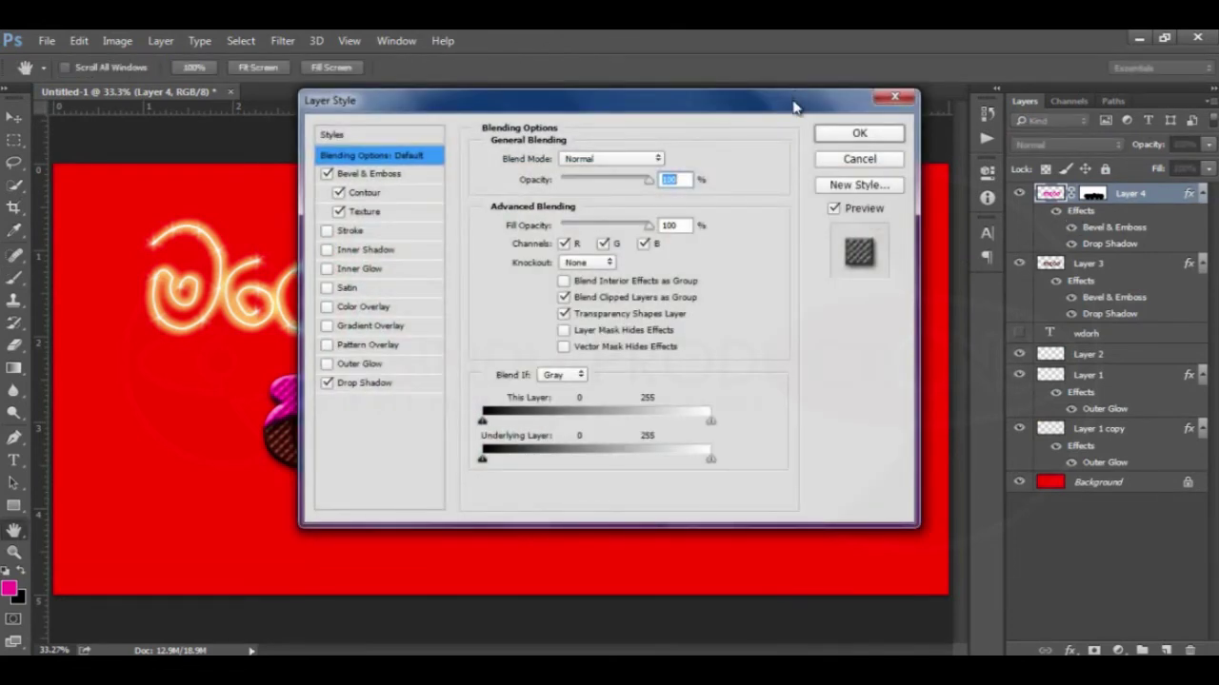
pyautogui.moveTo(793, 106); pyautogui.dragTo(1218, 143)
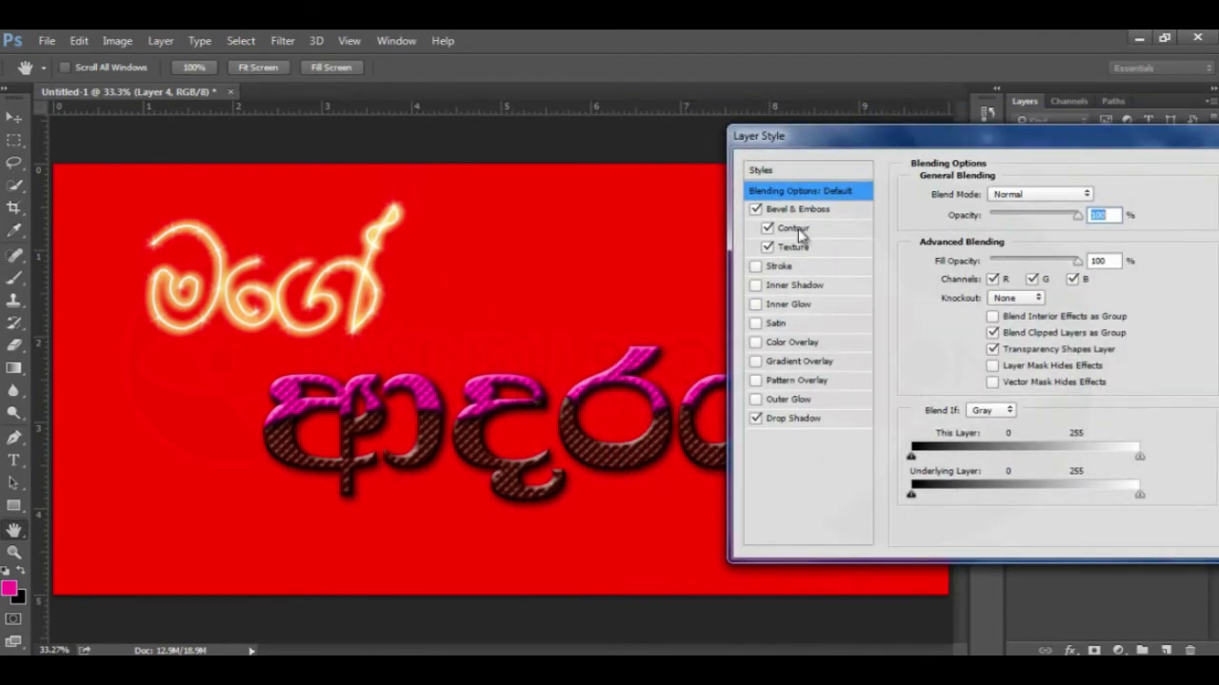
pyautogui.click(767, 228)
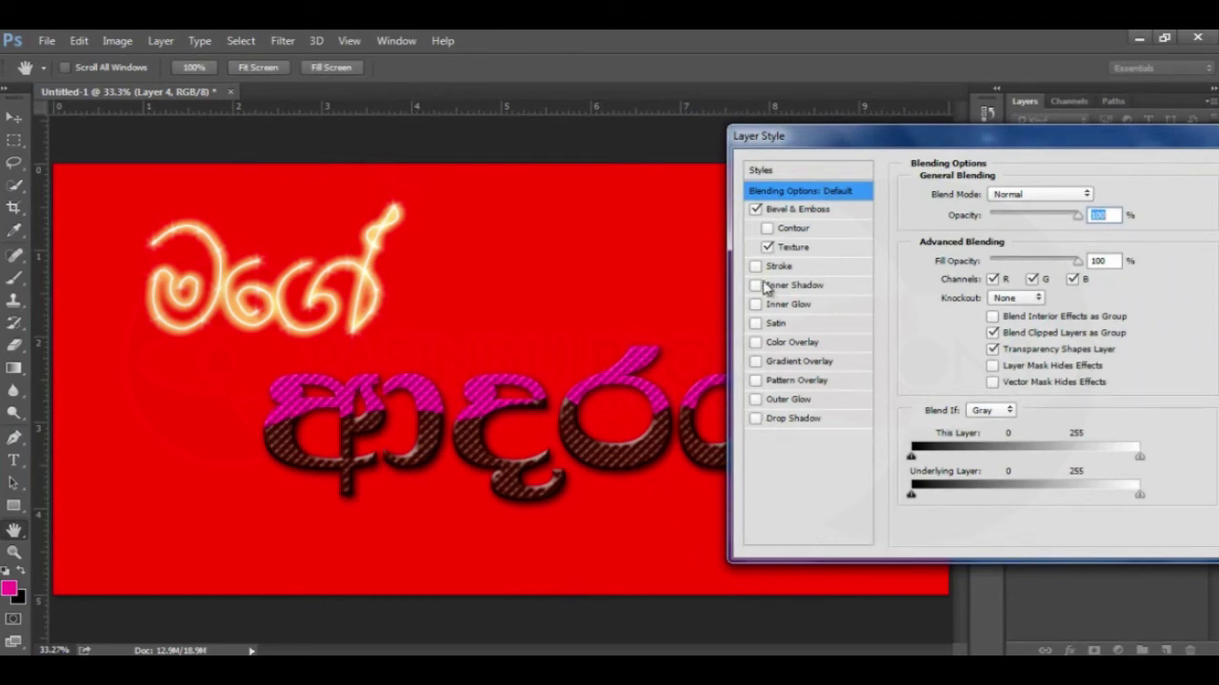
pyautogui.click(768, 230)
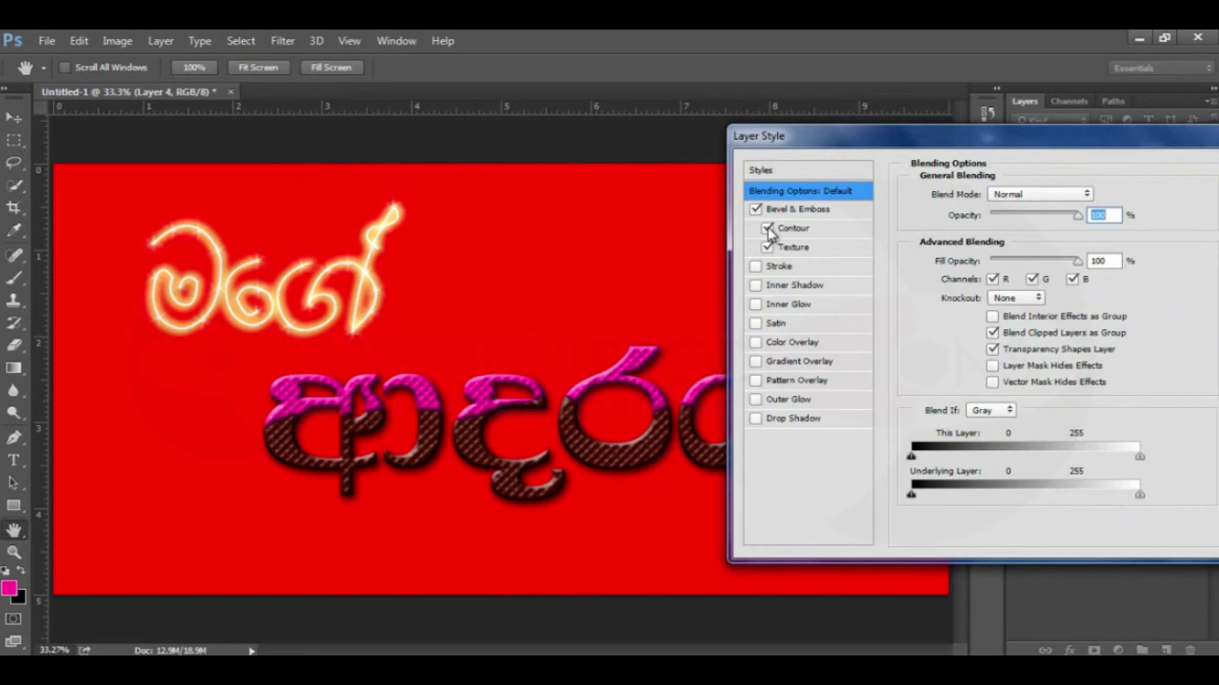
pyautogui.click(767, 229)
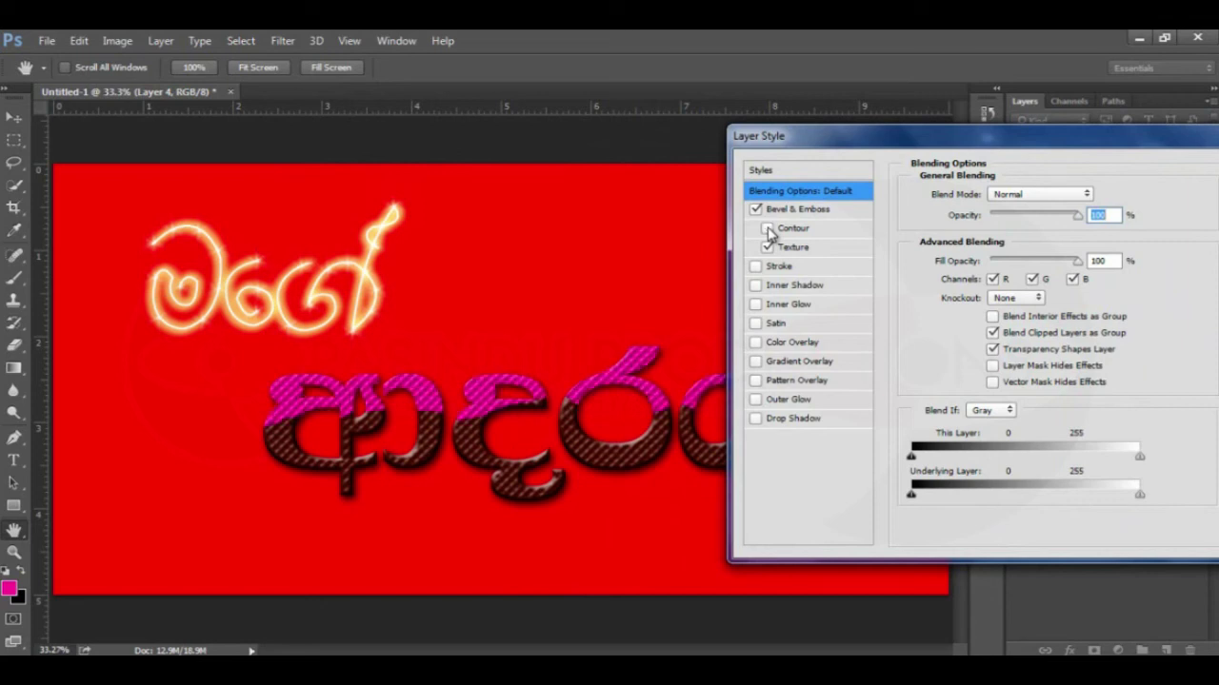
pyautogui.click(767, 230)
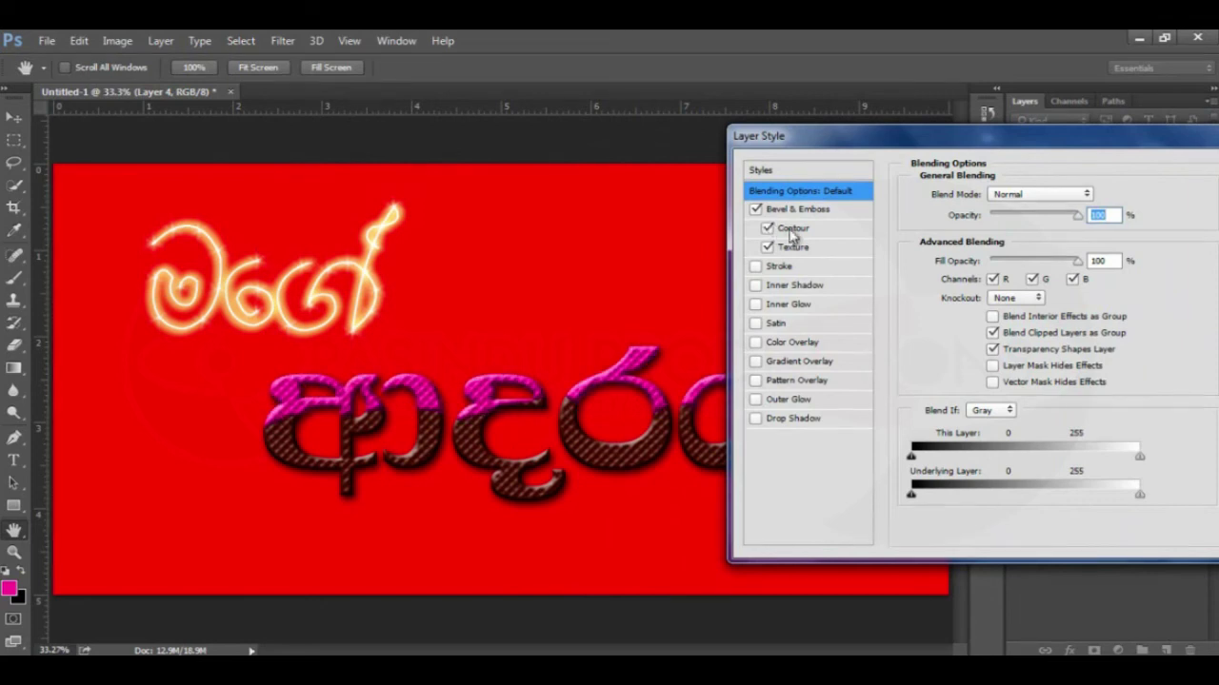
pyautogui.click(791, 233)
pyautogui.moveTo(954, 228); pyautogui.dragTo(969, 228)
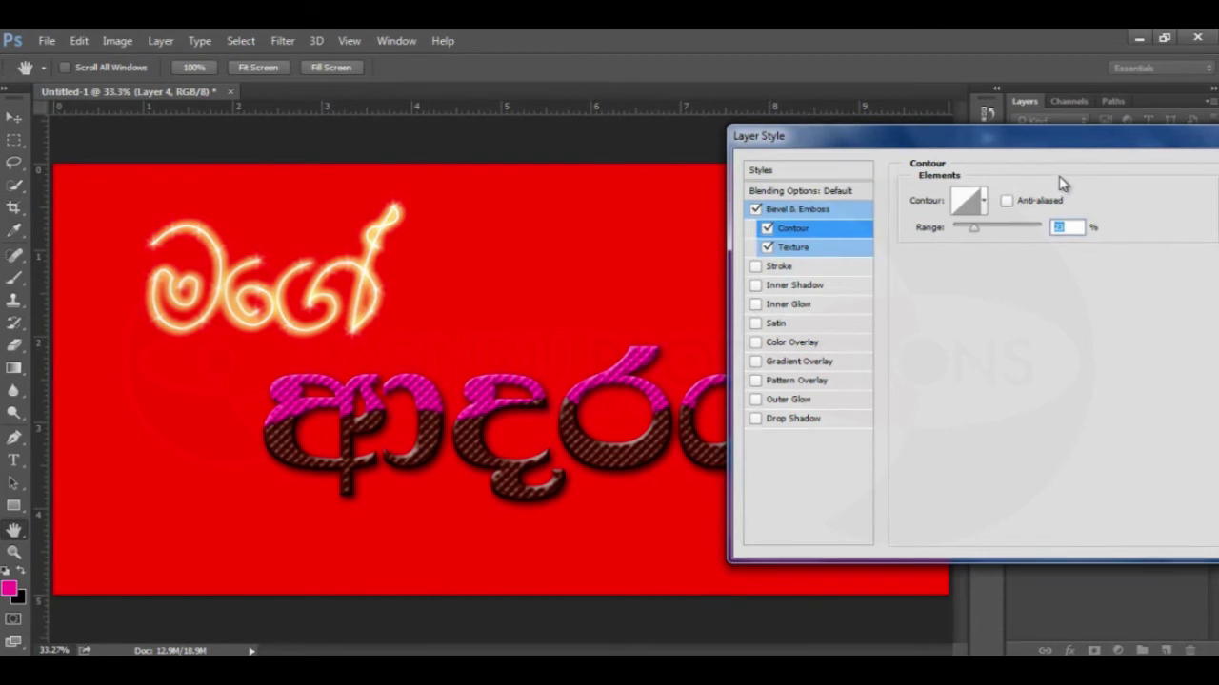
pyautogui.moveTo(1064, 160); pyautogui.dragTo(652, 500)
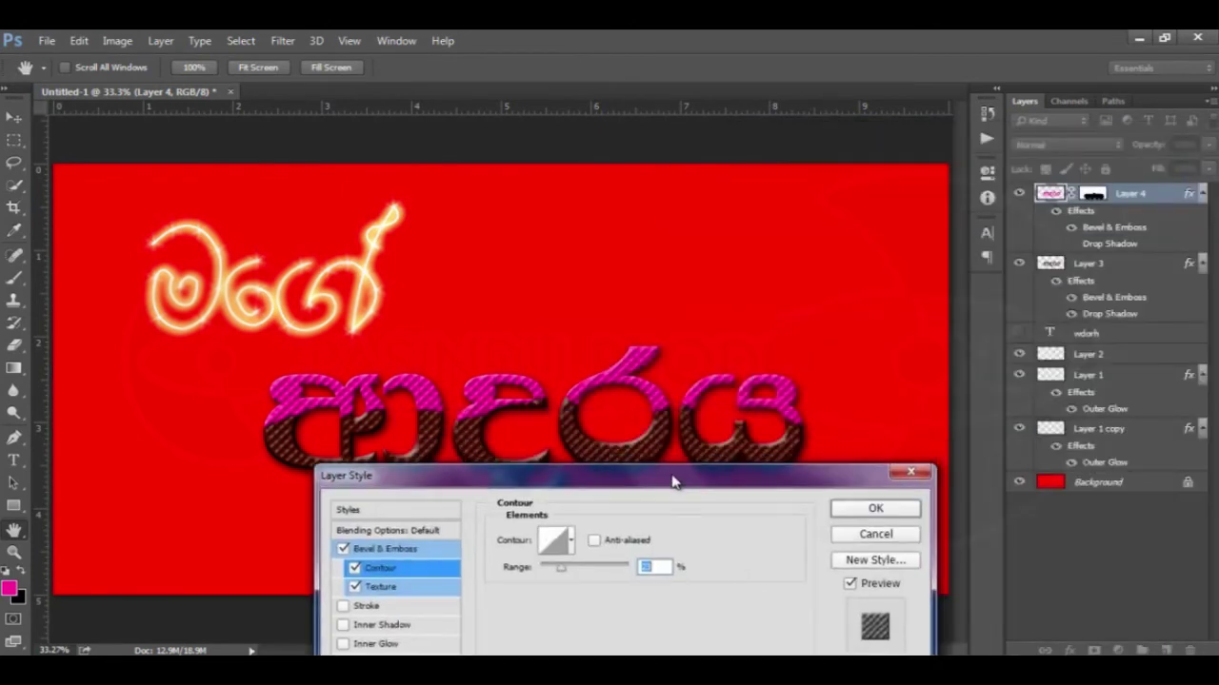
# Apply the contour changes to the layer style and return to the Move tool.
pyautogui.click(854, 512)
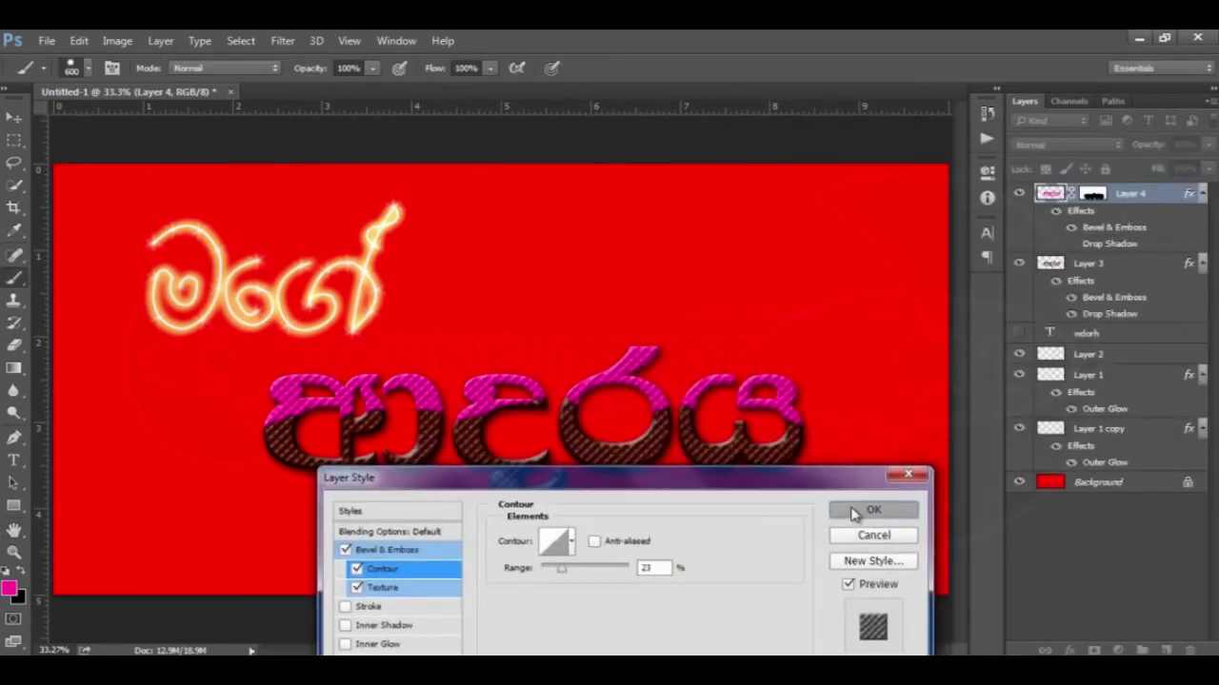
pyautogui.click(15, 117)
pyautogui.press('ctrl')
pyautogui.scroll(3, 451, 507)
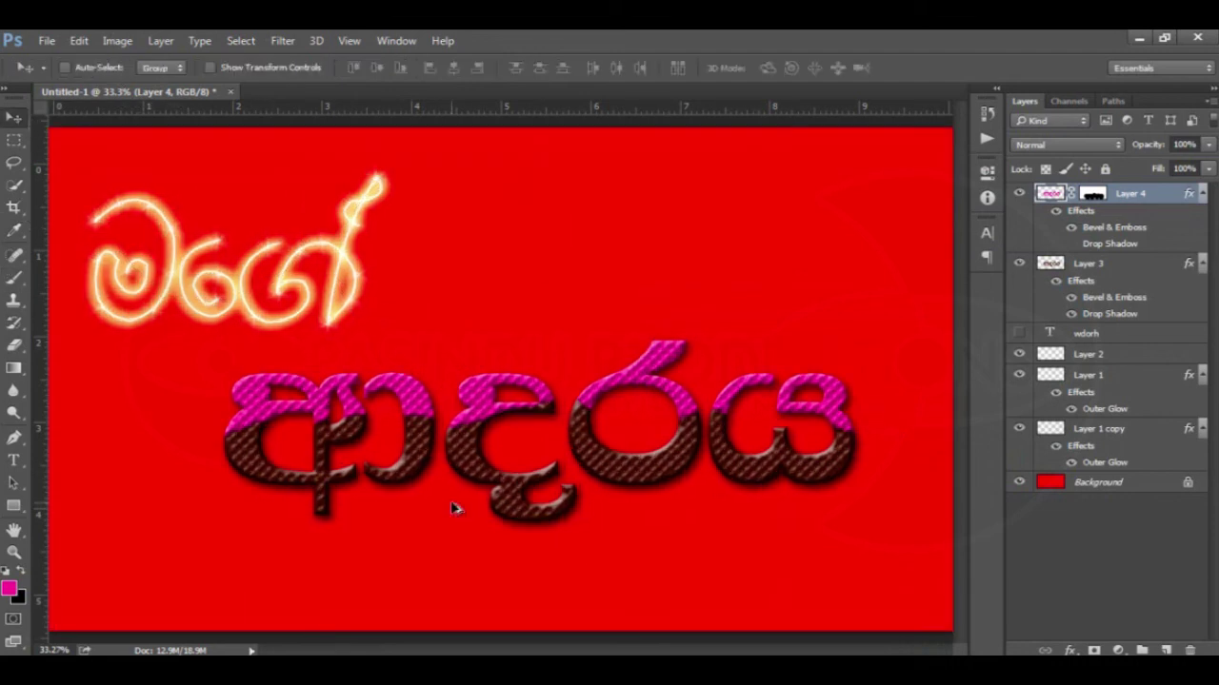
pyautogui.scroll(-3, 457, 512)
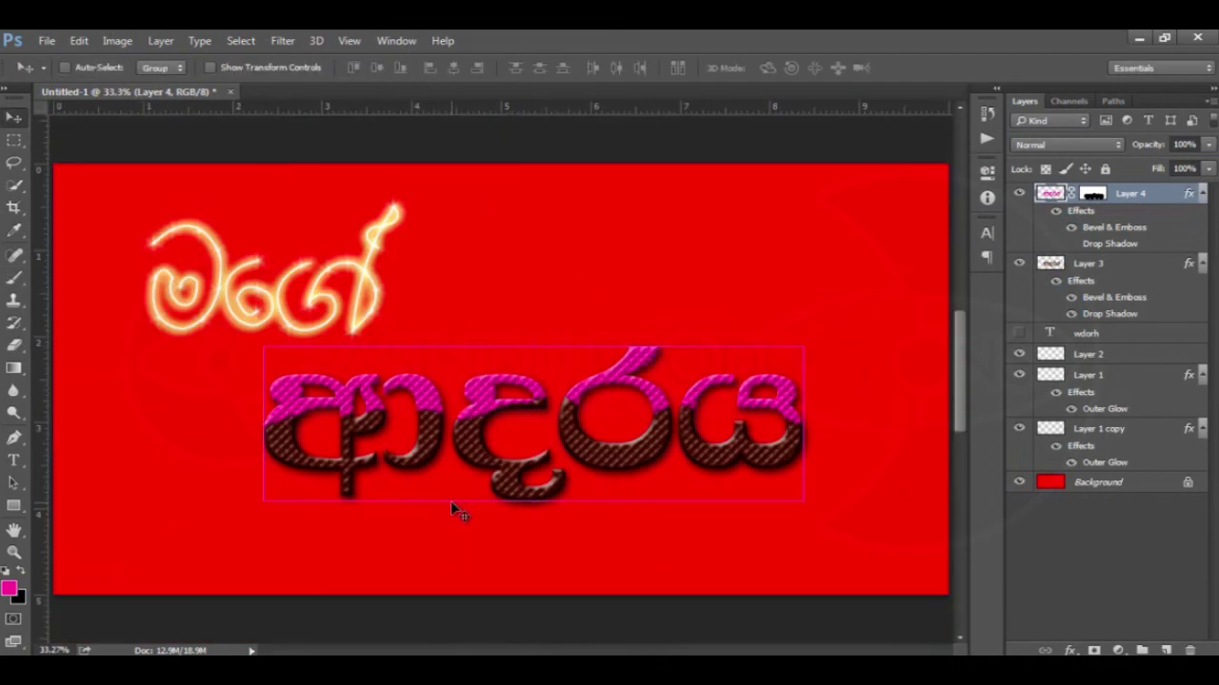
pyautogui.scroll(-1, 853, 258)
# Add a new Layer 5 above Background and fill it solid magenta.
pyautogui.click(1052, 483)
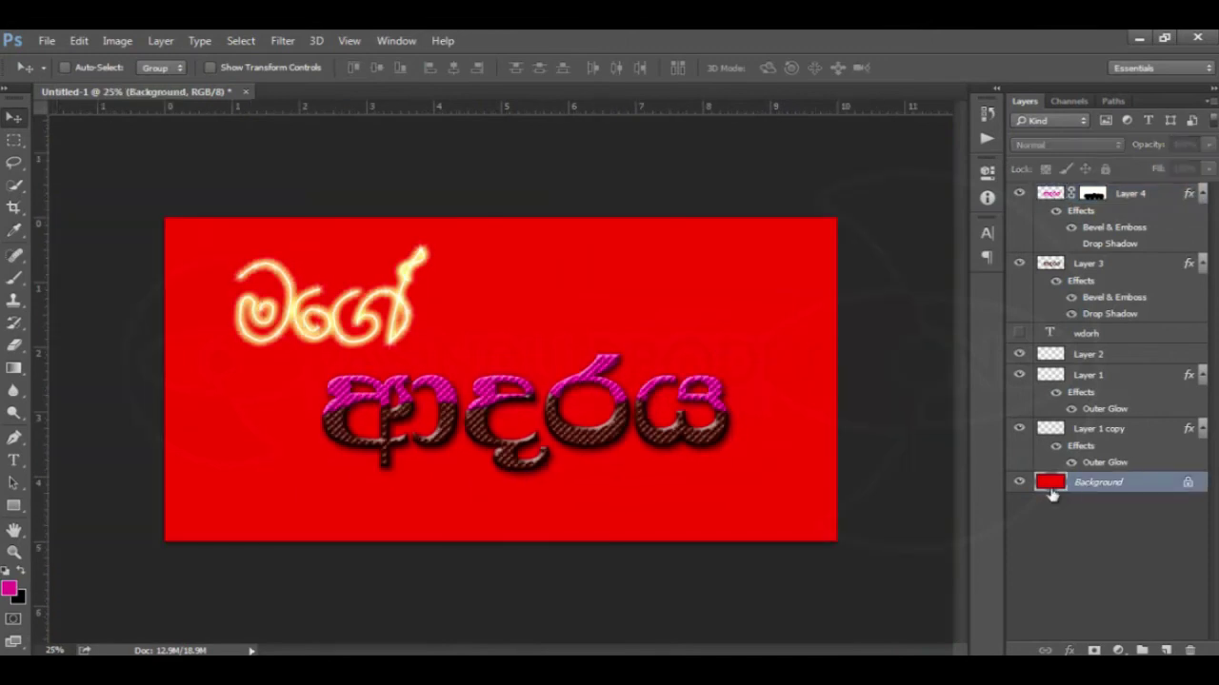
pyautogui.click(1165, 650)
pyautogui.press('g')
pyautogui.hotkey('ctrl', 'BackSpace')
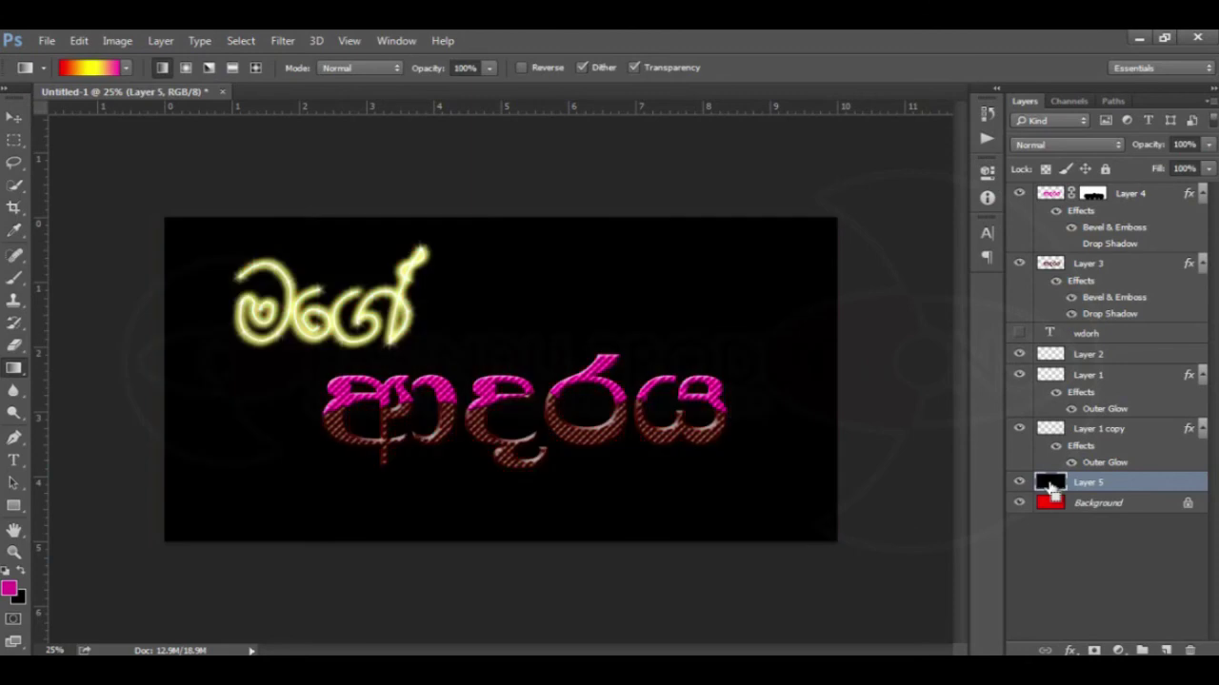
pyautogui.hotkey('alt', 'BackSpace')
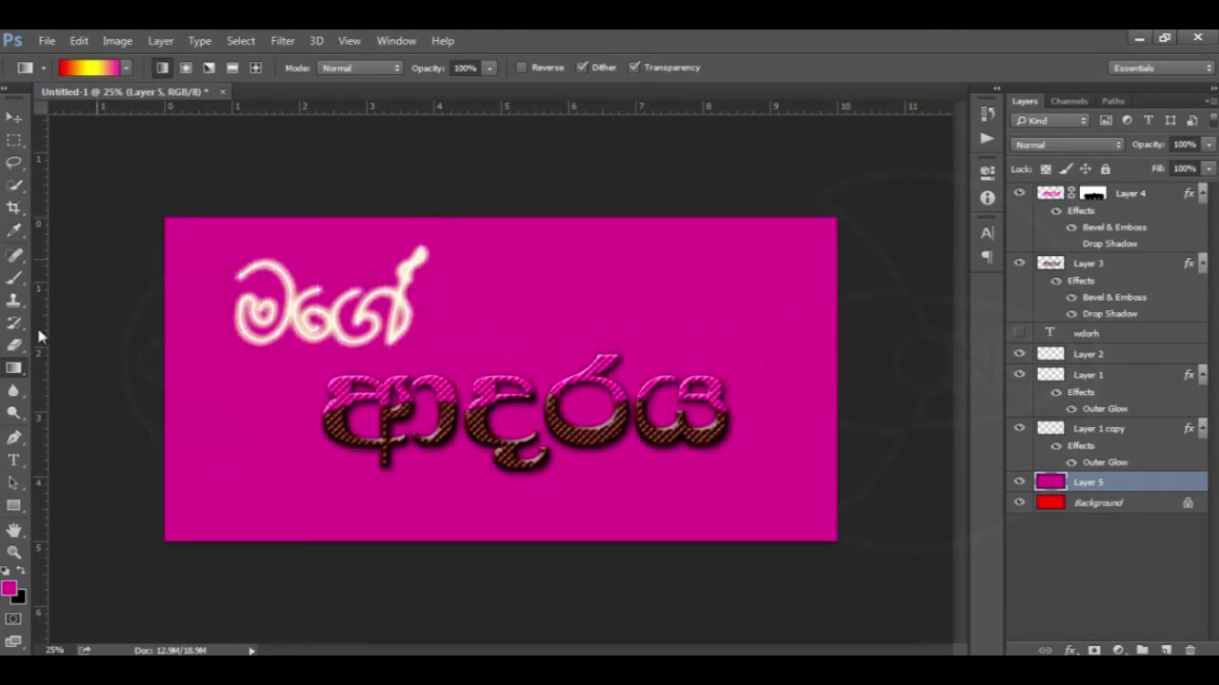
# Choose the Brush tool with the 74 px star-shaped leaf preset.
pyautogui.click(16, 279)
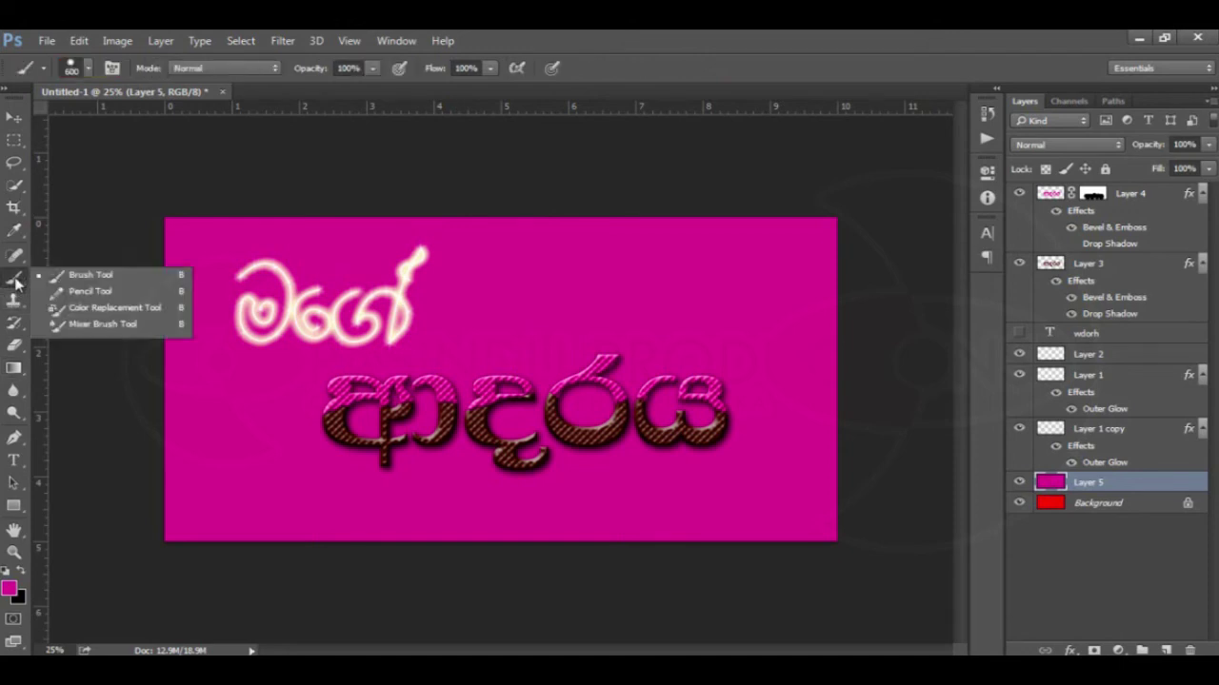
pyautogui.click(66, 276)
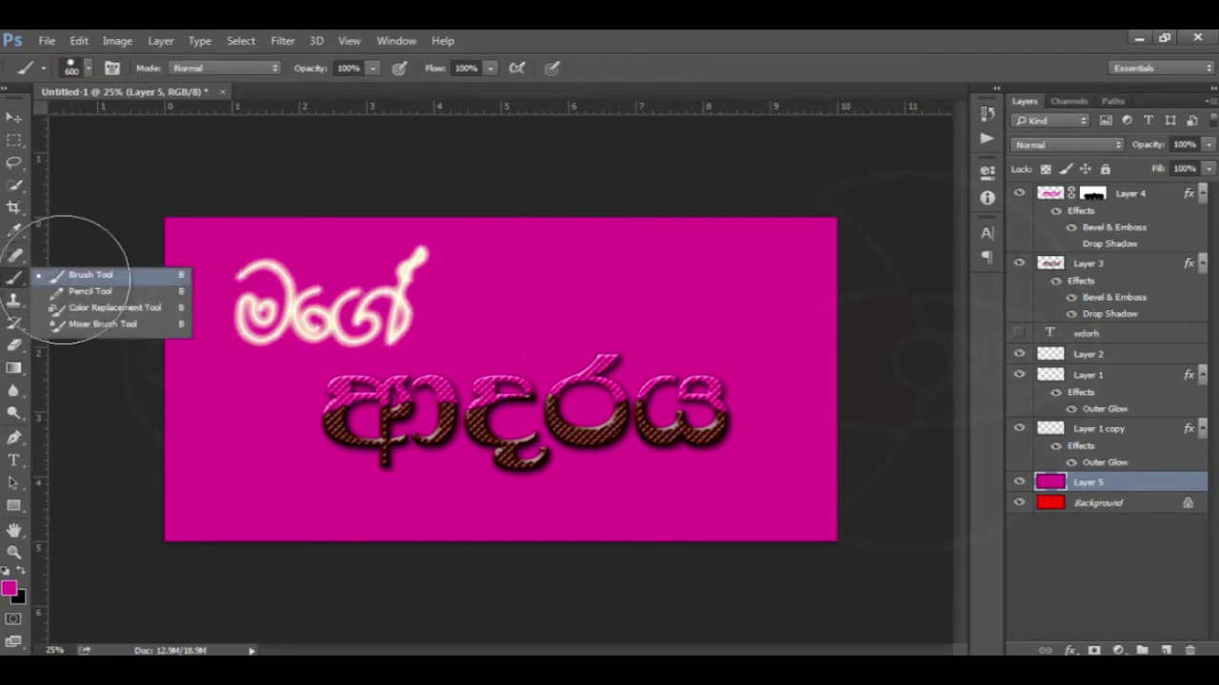
pyautogui.click(89, 68)
pyautogui.moveTo(216, 300); pyautogui.dragTo(214, 298)
pyautogui.scroll(1, 215, 298)
pyautogui.click(34, 307)
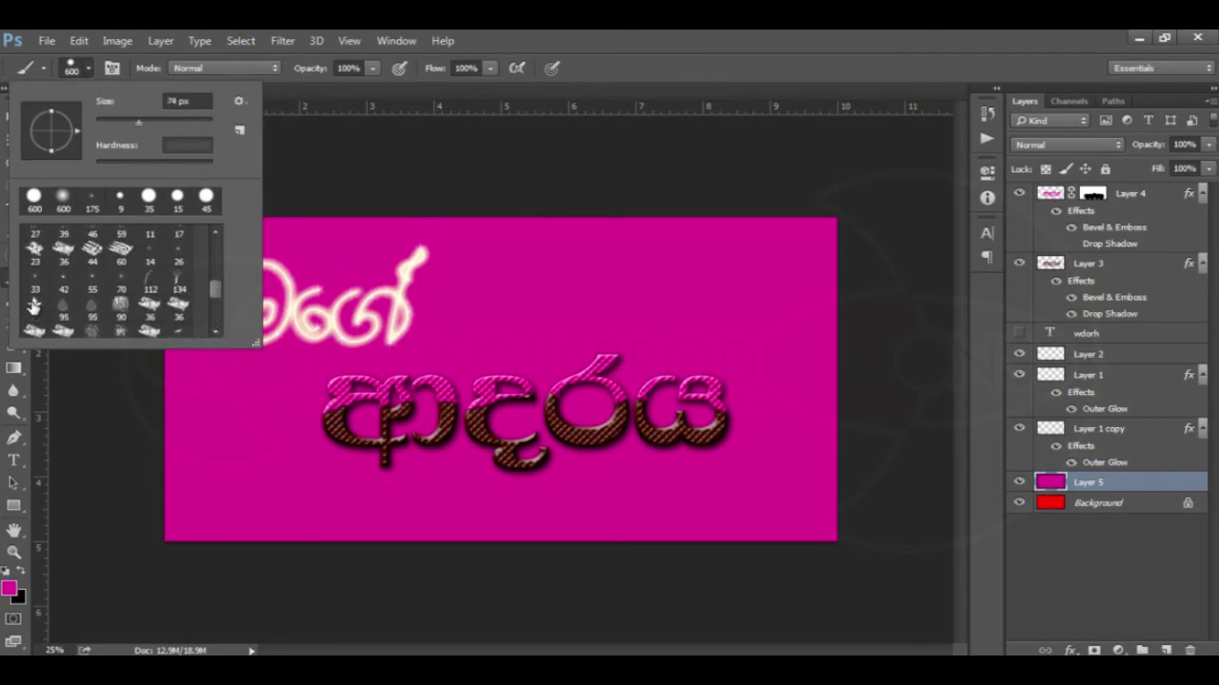
pyautogui.click(546, 45)
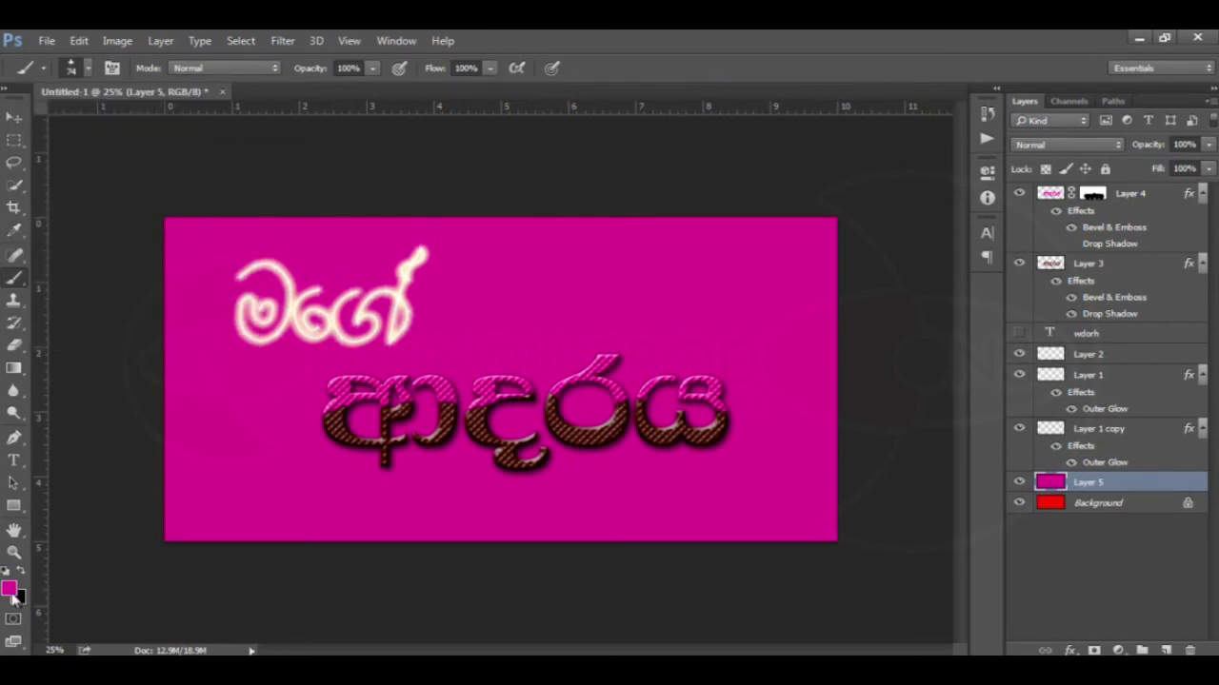
# Set the foreground colour to yellow and the background colour to bright red.
pyautogui.click(12, 593)
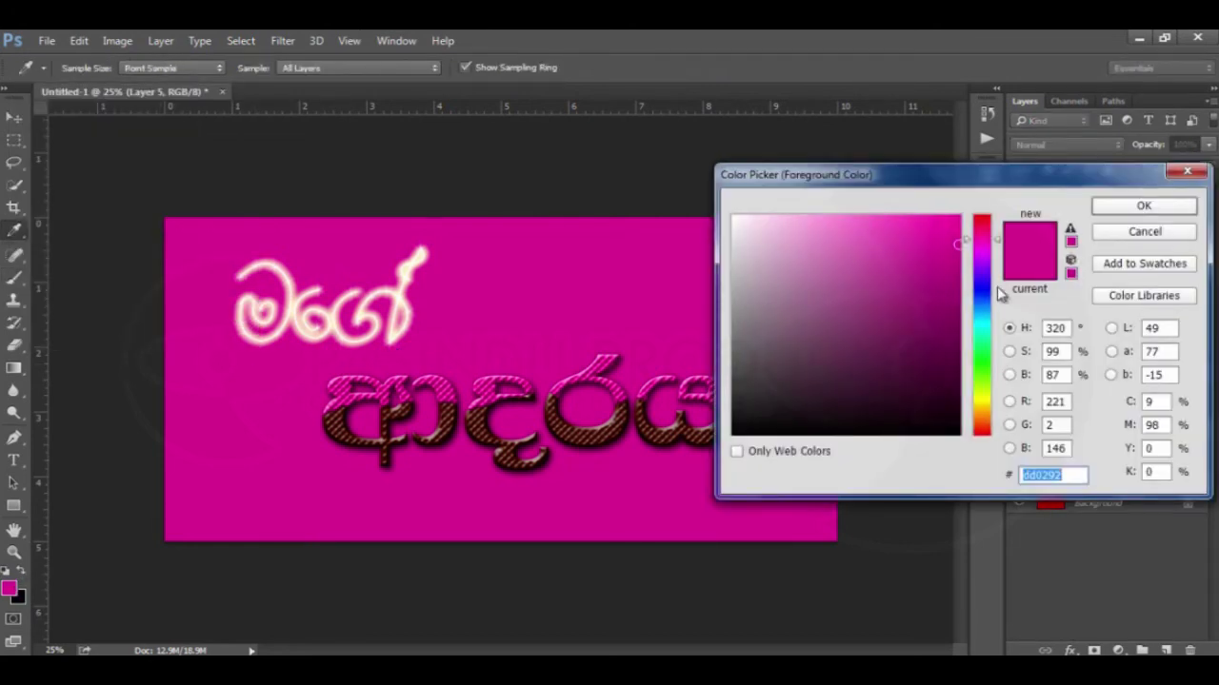
pyautogui.click(981, 404)
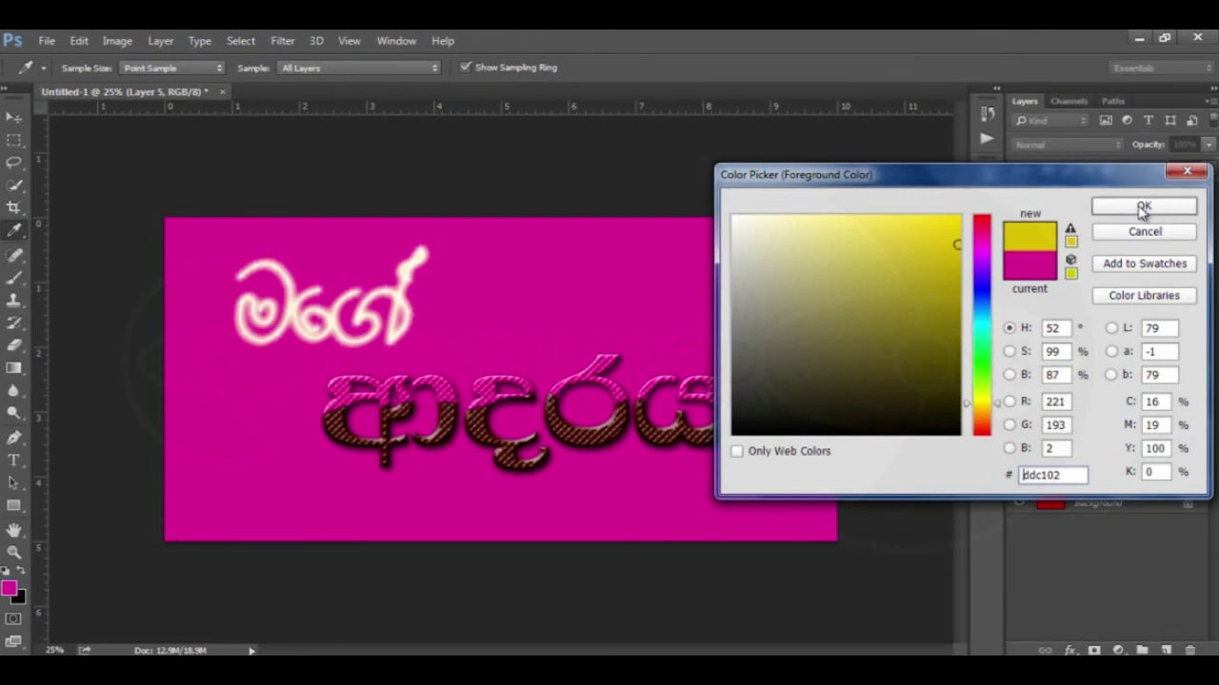
pyautogui.click(1142, 207)
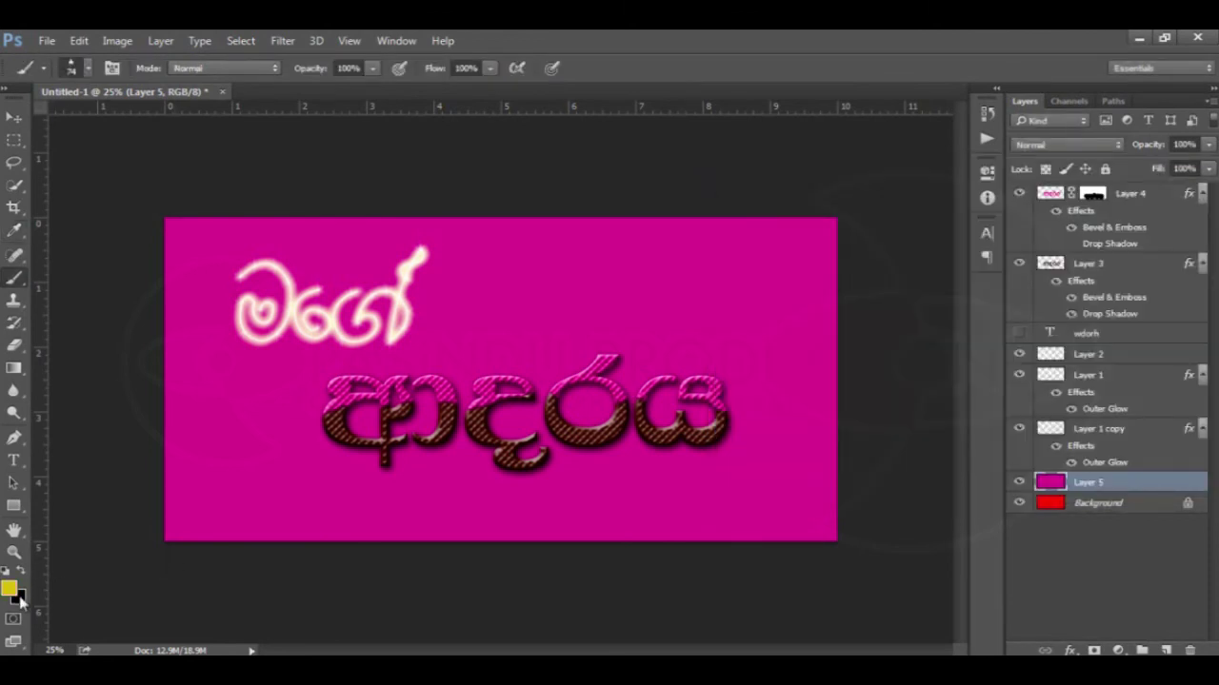
pyautogui.click(18, 596)
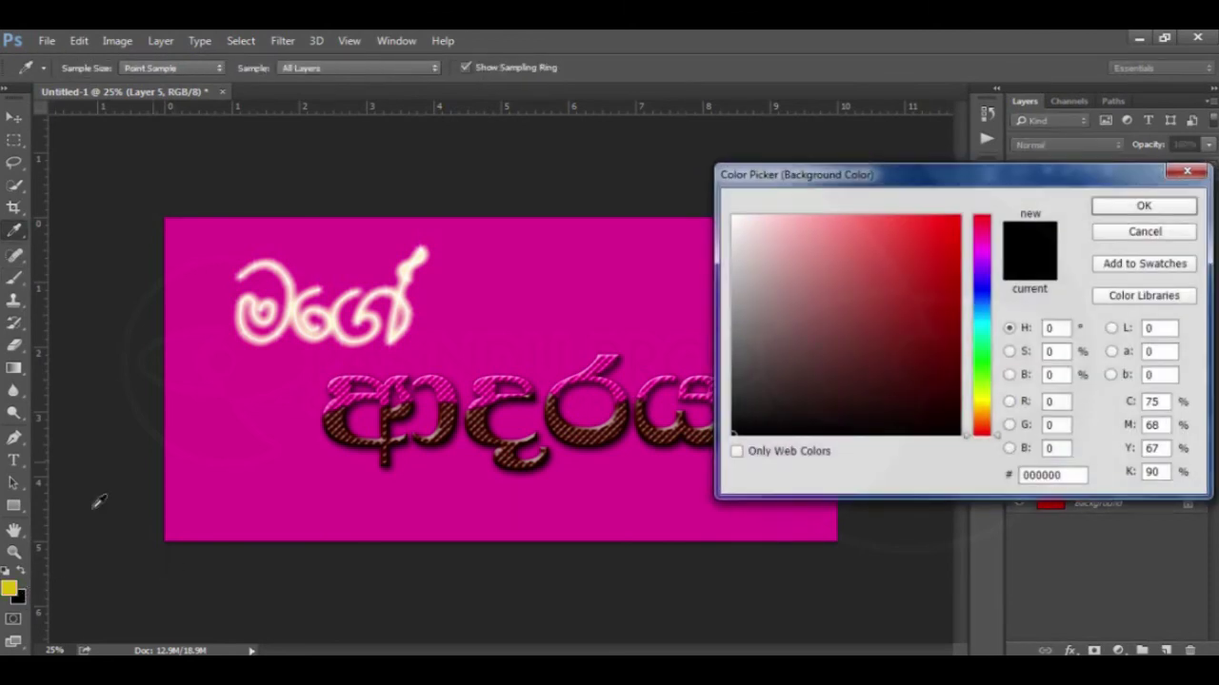
pyautogui.click(985, 432)
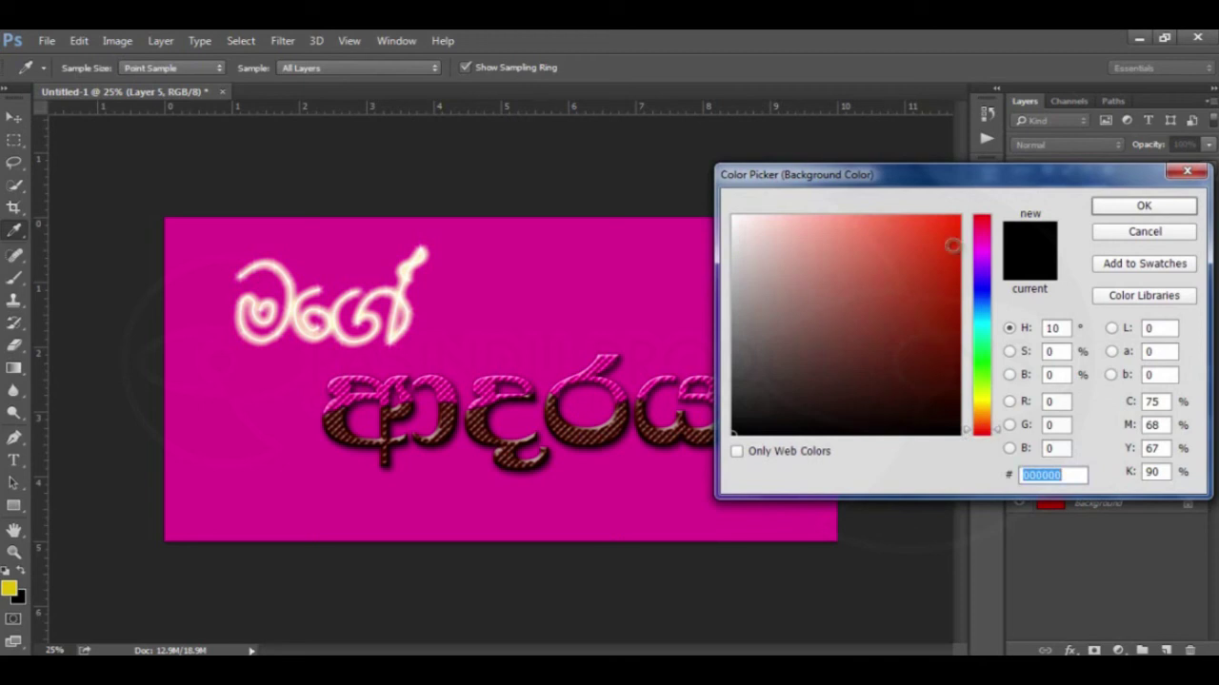
pyautogui.moveTo(952, 244); pyautogui.dragTo(992, 172)
pyautogui.click(1142, 207)
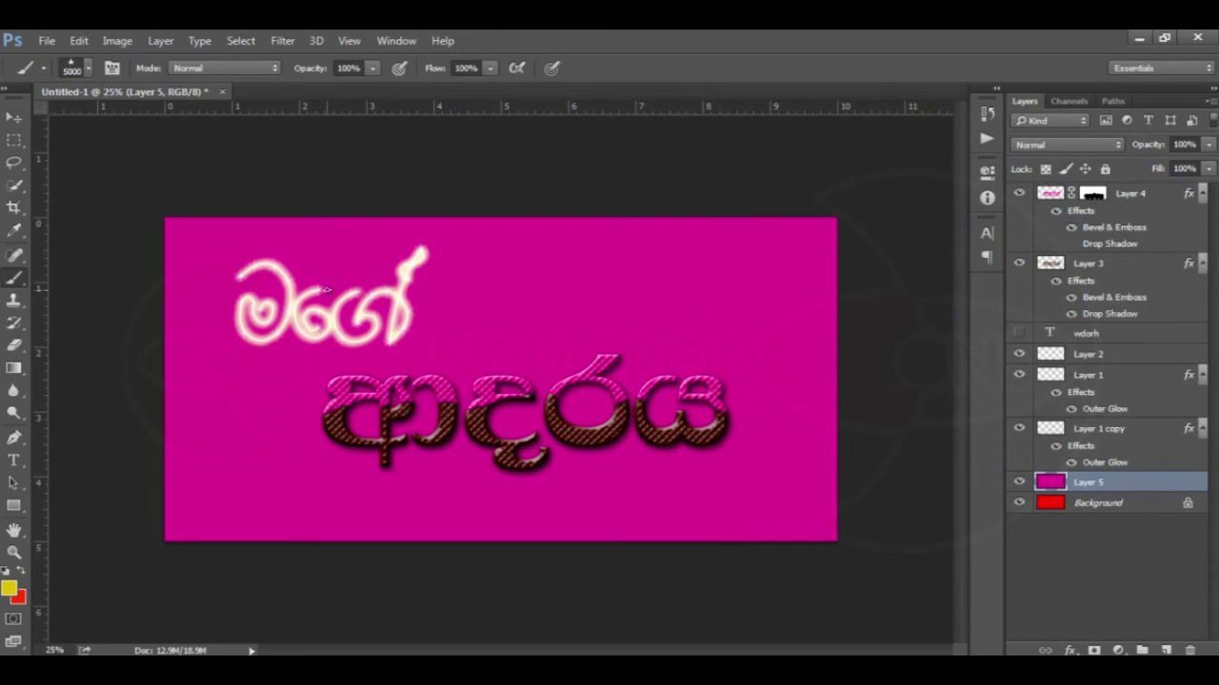
# Undo a stray stroke, then paint 800 px maple leaves across the pink Layer 5.
pyautogui.moveTo(216, 318); pyautogui.dragTo(266, 298)
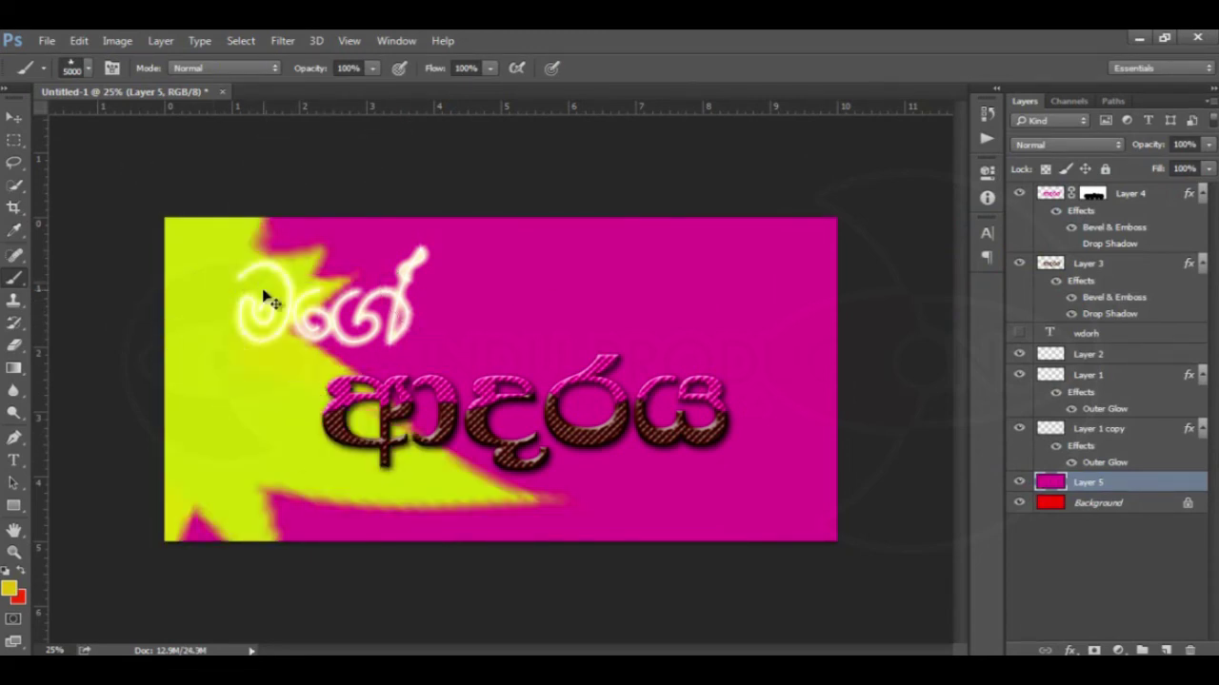
pyautogui.hotkey('ctrl', 'z')
pyautogui.hotkey('ctrl', 'h')
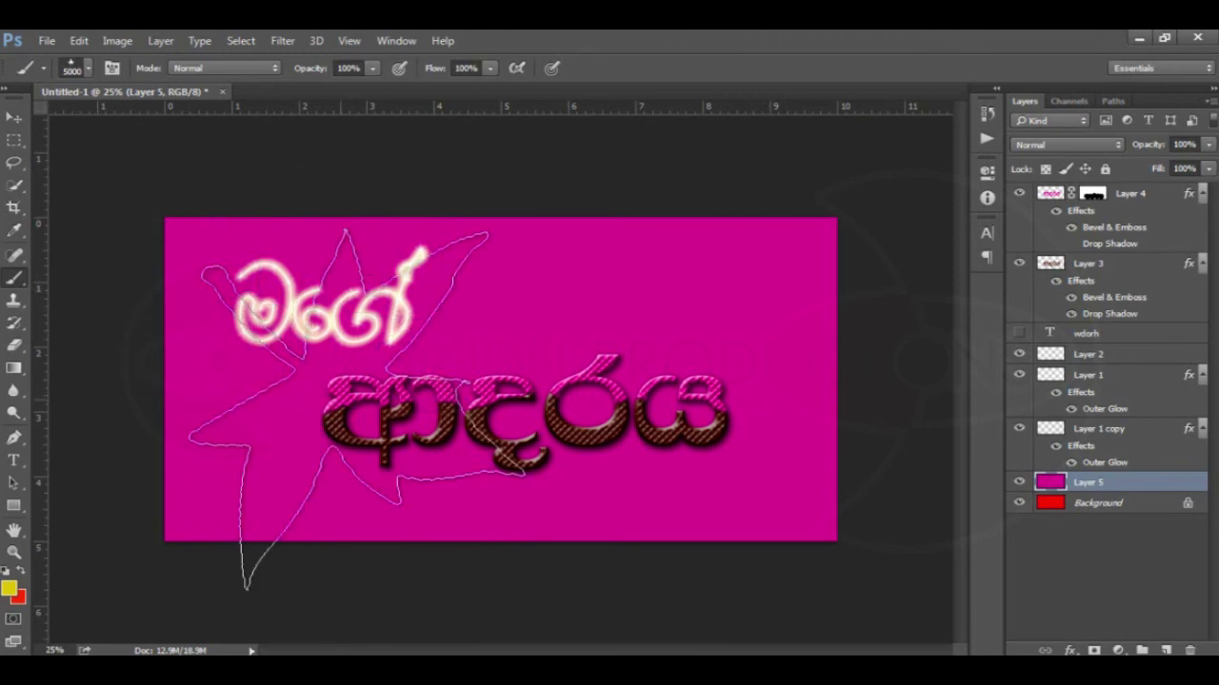
pyautogui.press('[')
pyautogui.press('[')
pyautogui.press('[')
pyautogui.press('[')
pyautogui.press('[')
pyautogui.press('[')
pyautogui.press('[')
pyautogui.press('[')
pyautogui.press('[')
pyautogui.moveTo(178, 394)
pyautogui.mouseDown()
pyautogui.moveTo(217, 355)
pyautogui.moveTo(560, 350)
pyautogui.moveTo(699, 539)
pyautogui.mouseUp()
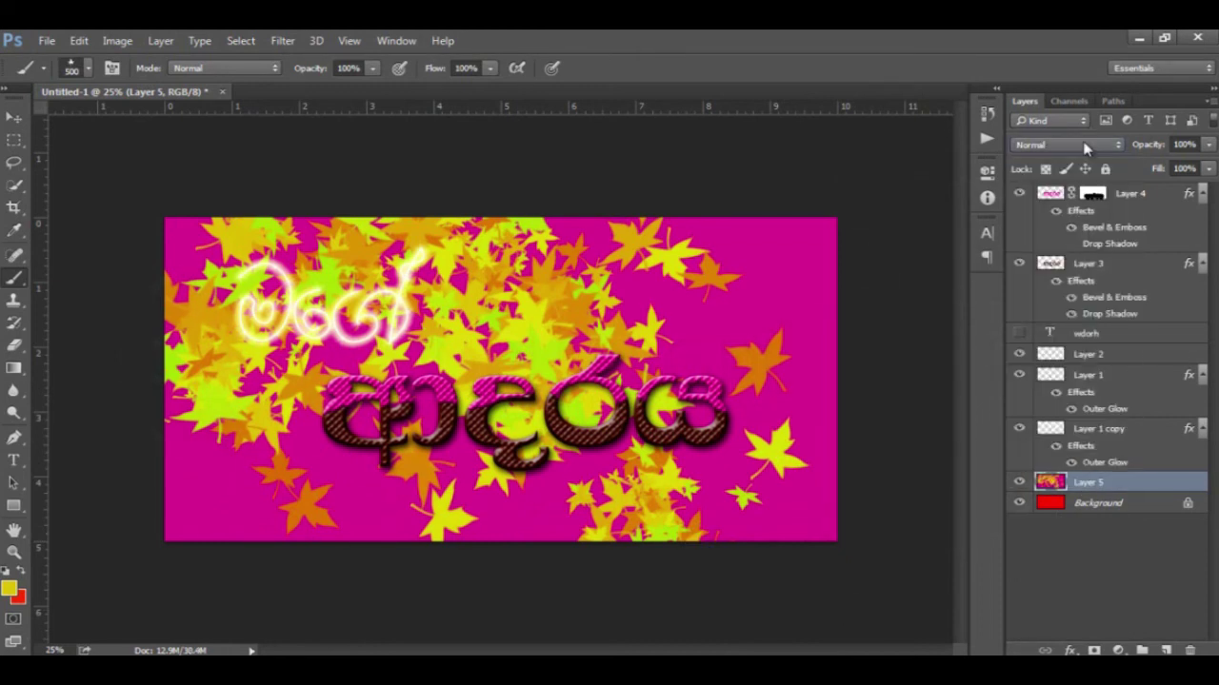
# Set Layer 5 to Linear Light blending and lower its opacity to 28%.
pyautogui.scroll(-1, 1086, 145)
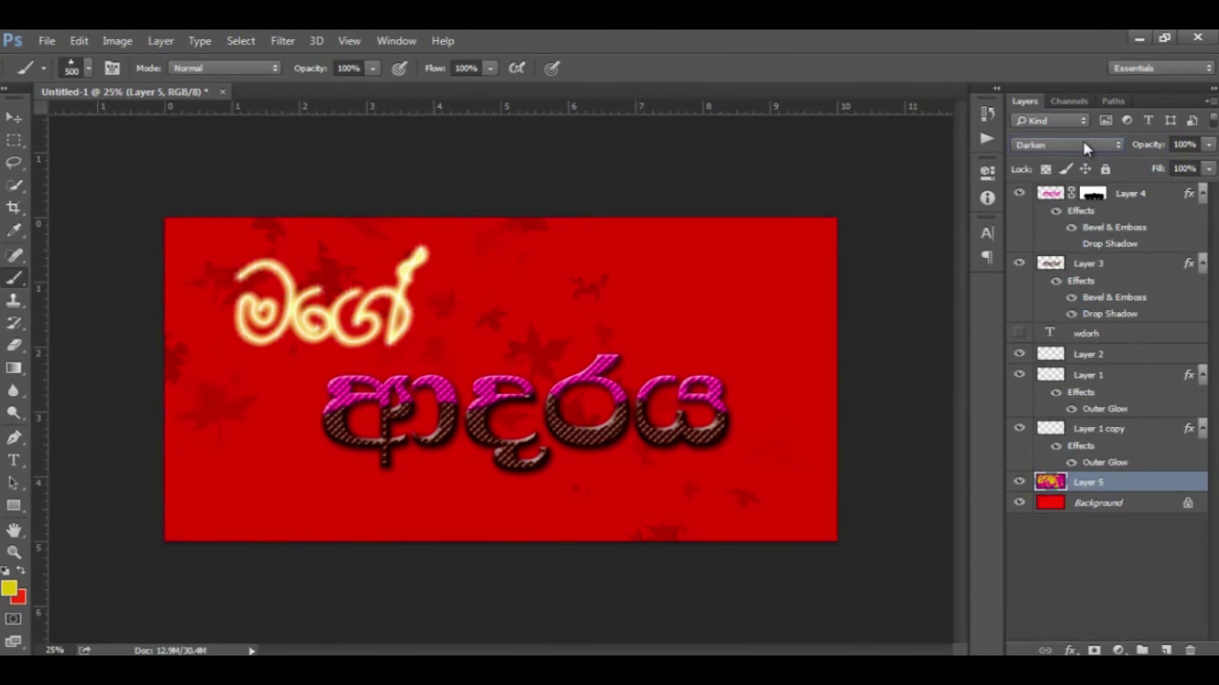
pyautogui.scroll(-1, 1085, 146)
pyautogui.scroll(-1, 1085, 145)
pyautogui.scroll(-1, 1085, 145)
pyautogui.scroll(-1, 1085, 145)
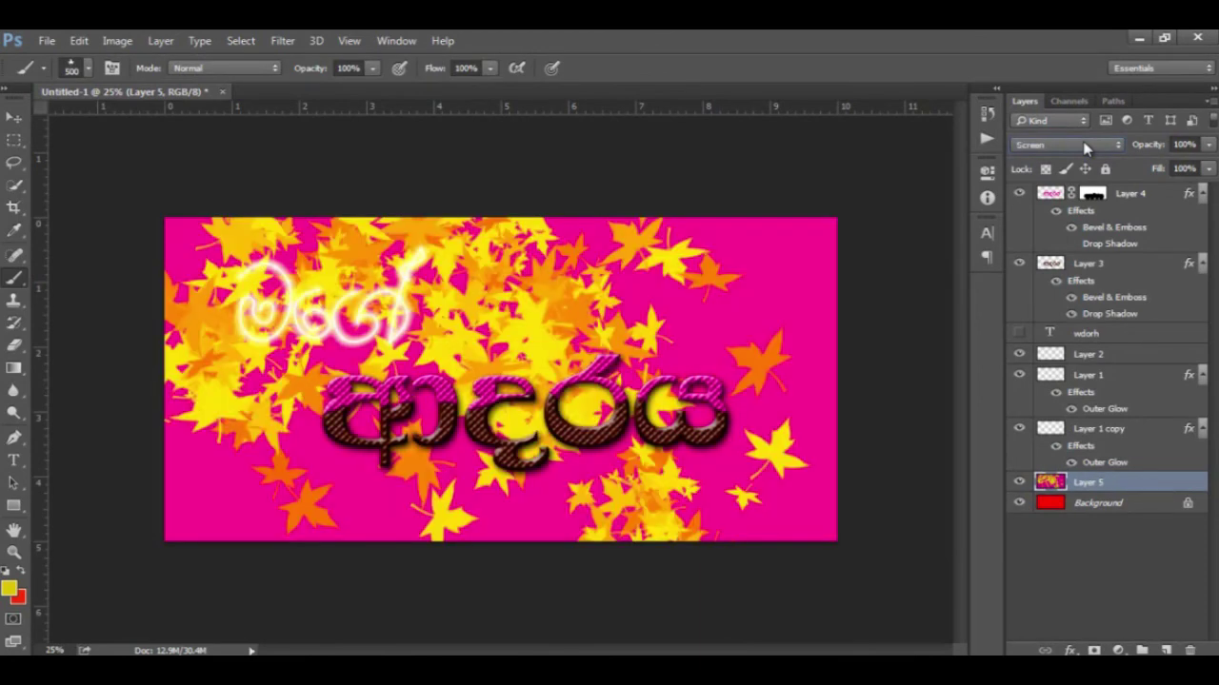
pyautogui.scroll(-1, 1086, 146)
pyautogui.scroll(-1, 1085, 145)
pyautogui.scroll(-1, 1085, 145)
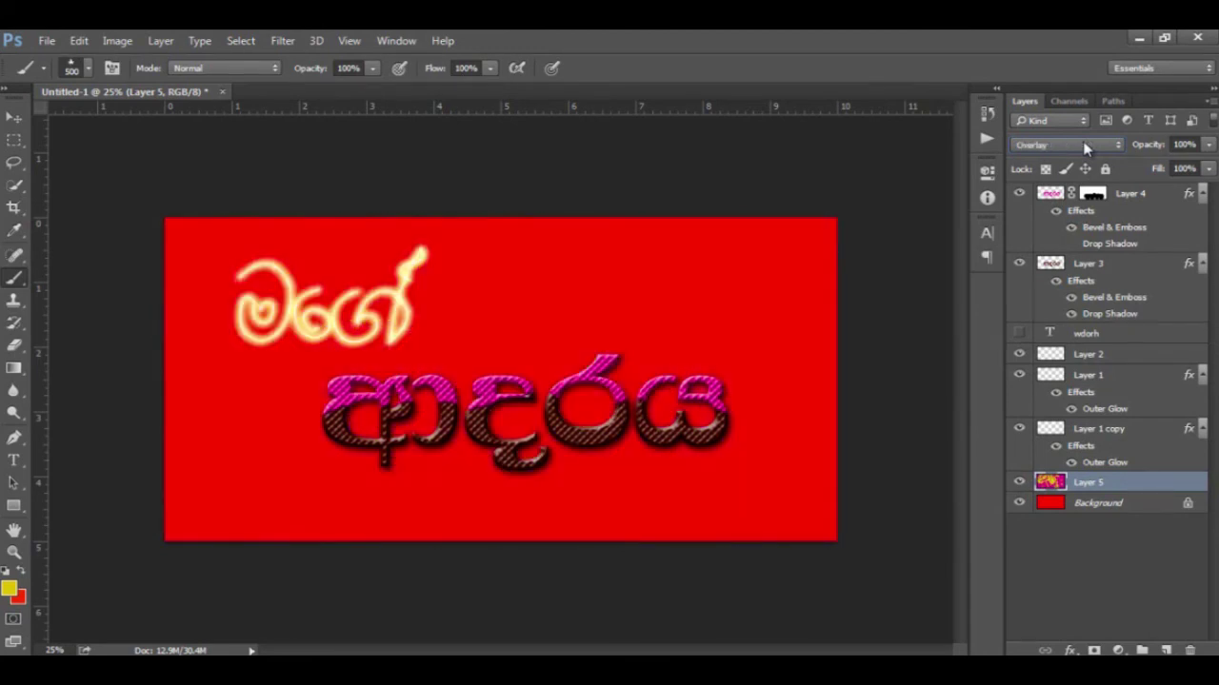
pyautogui.scroll(-1, 1085, 146)
pyautogui.scroll(-1, 1085, 146)
pyautogui.scroll(-1, 1086, 145)
pyautogui.scroll(-1, 1085, 146)
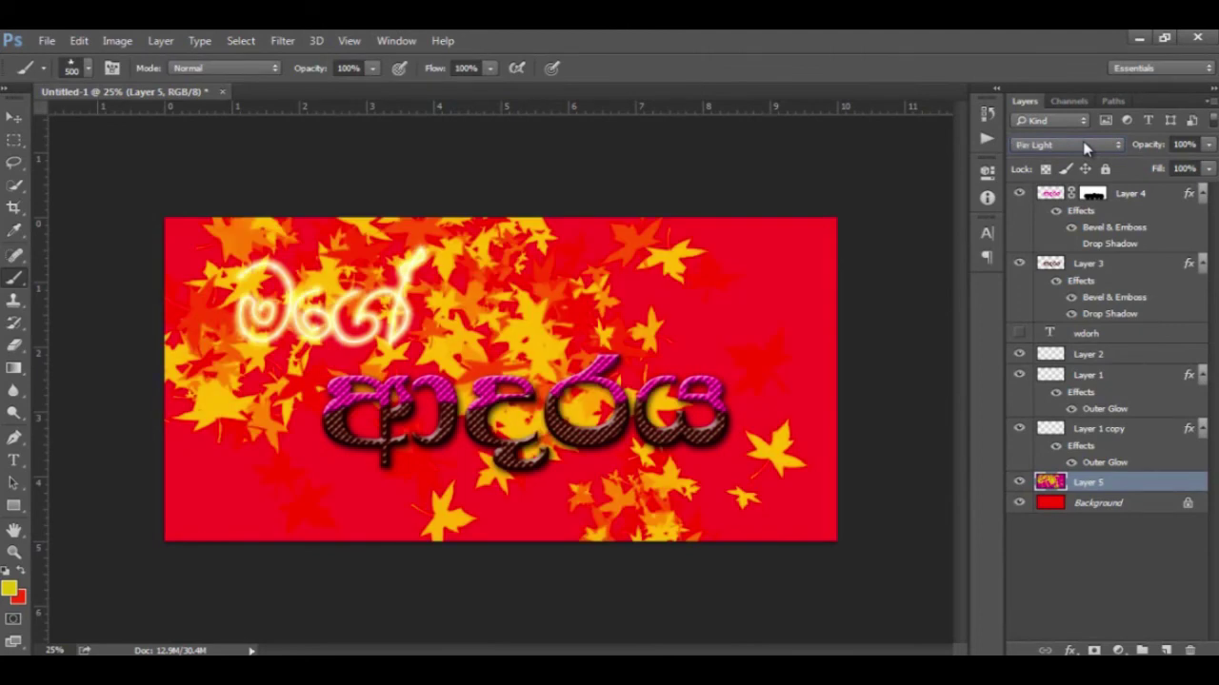
pyautogui.scroll(-1, 1085, 145)
pyautogui.scroll(-1, 1085, 145)
pyautogui.scroll(-1, 1085, 146)
pyautogui.scroll(-1, 1085, 146)
pyautogui.scroll(-1, 1086, 145)
pyautogui.scroll(-2, 1086, 146)
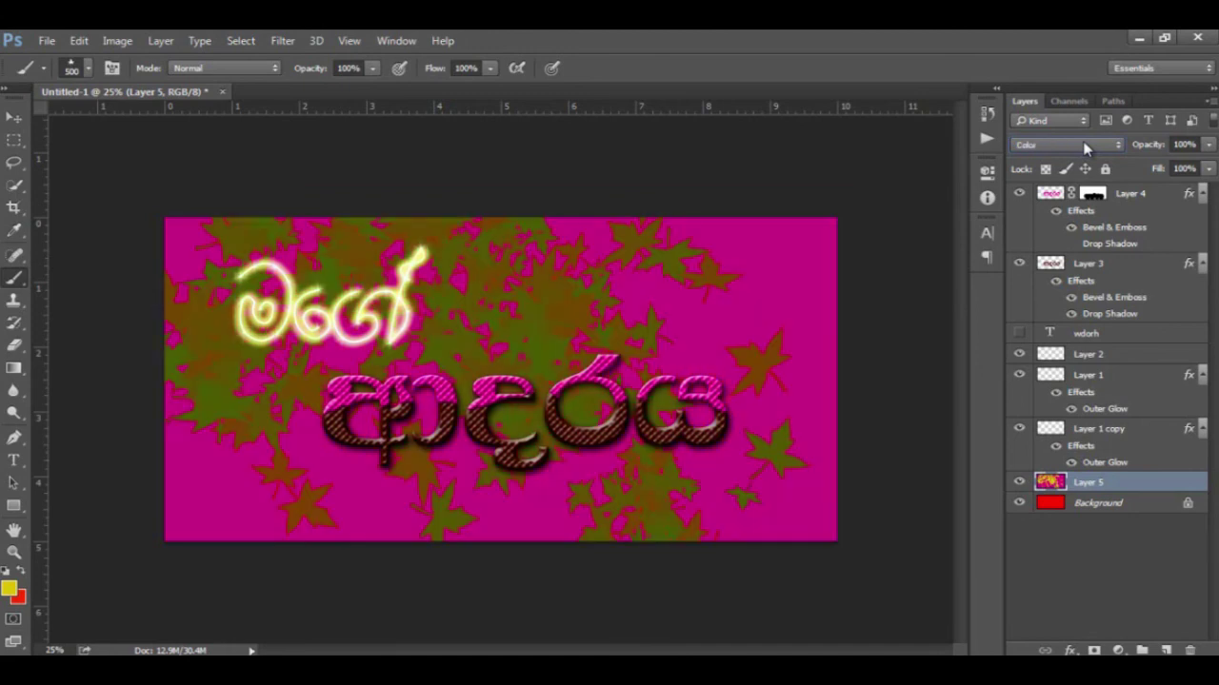
pyautogui.scroll(-1, 1085, 145)
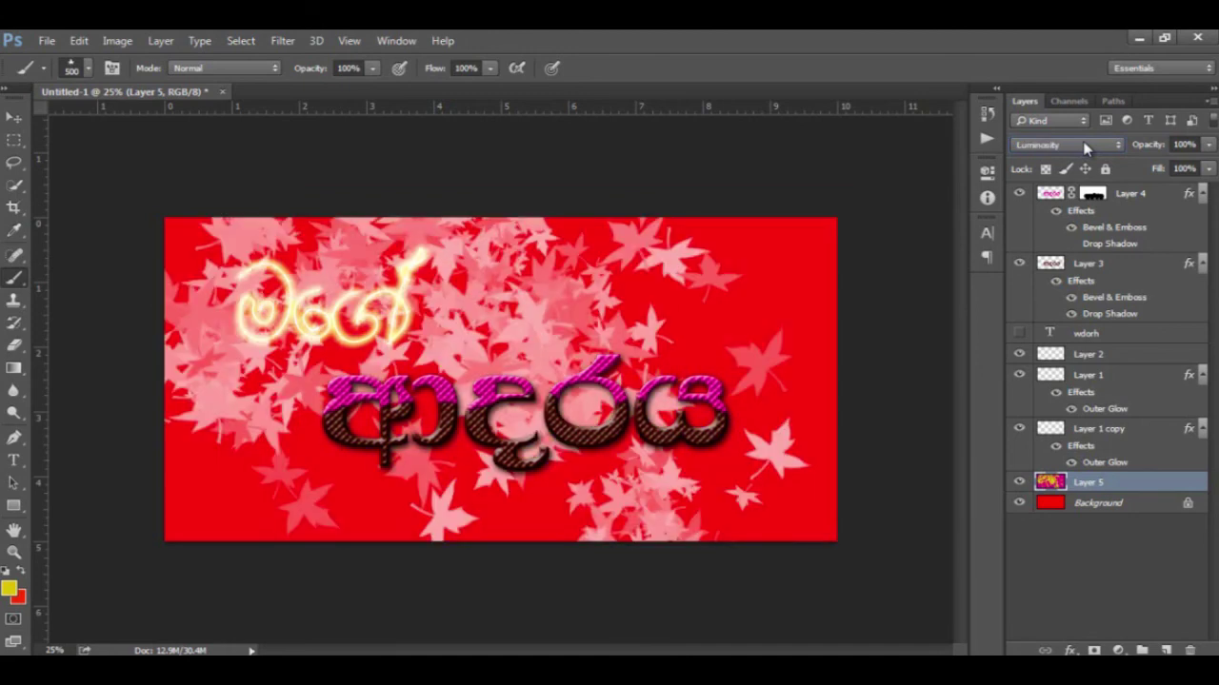
pyautogui.scroll(2, 1085, 146)
pyautogui.scroll(2, 1086, 146)
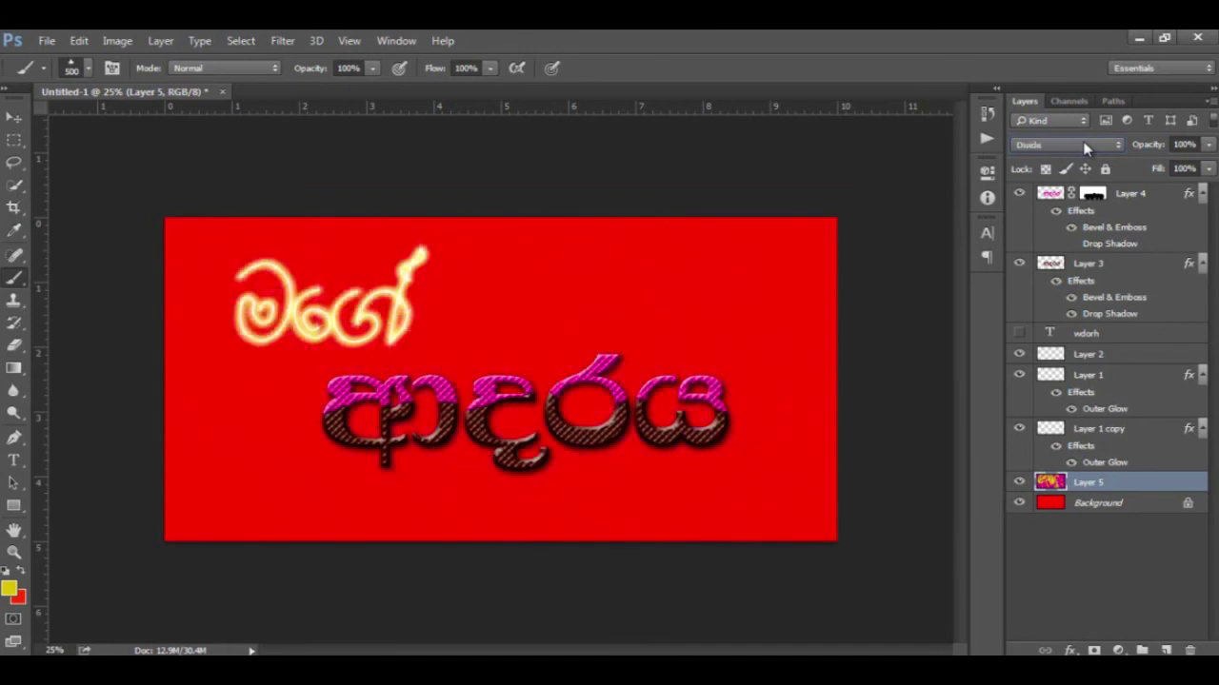
pyautogui.scroll(1, 1085, 145)
pyautogui.scroll(1, 1085, 145)
pyautogui.scroll(2, 1085, 146)
pyautogui.scroll(2, 1085, 146)
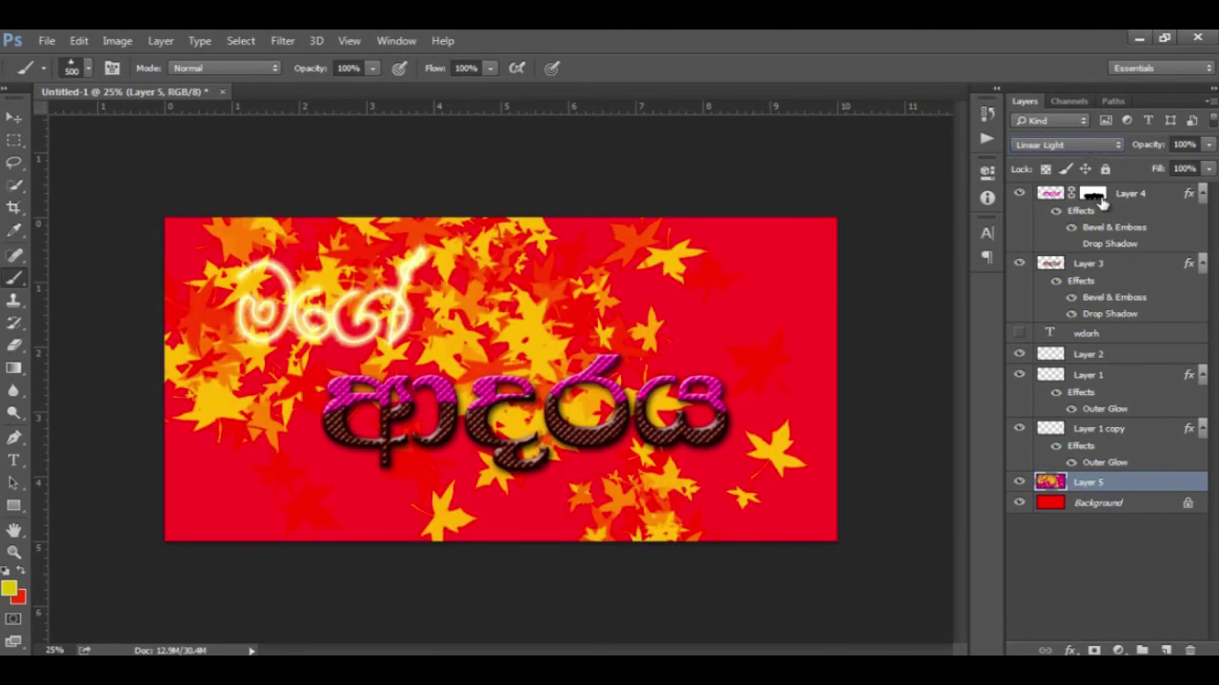
pyautogui.click(1211, 145)
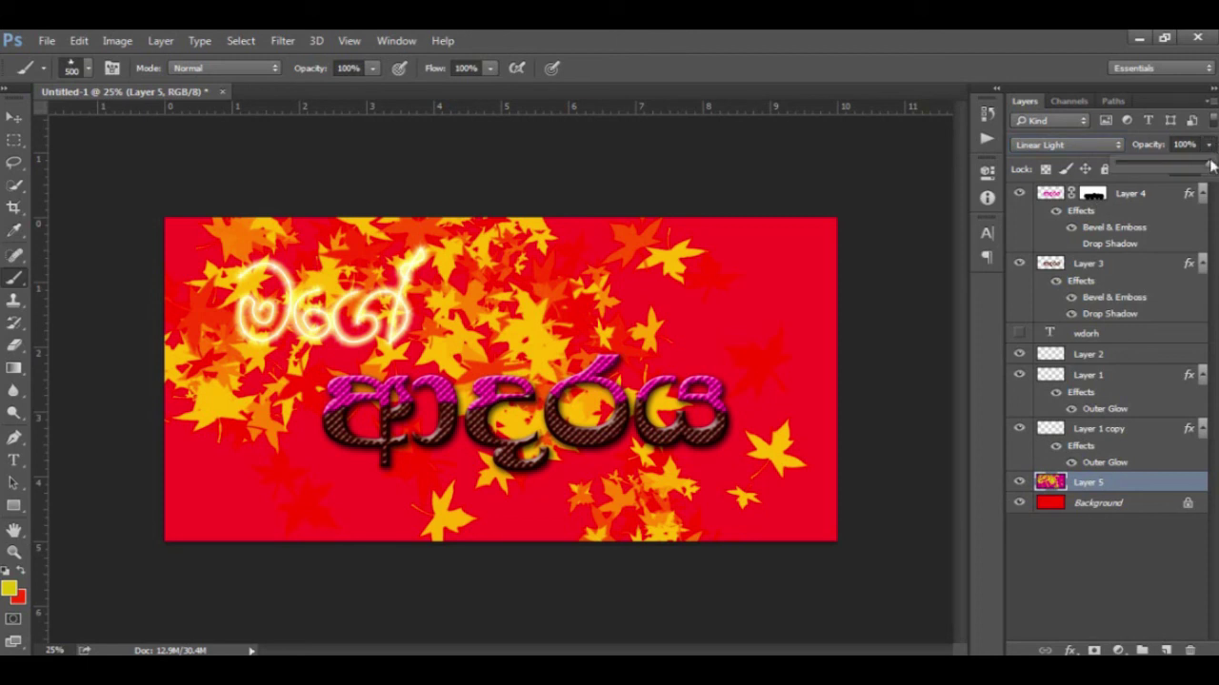
pyautogui.moveTo(1207, 169); pyautogui.dragTo(1142, 168)
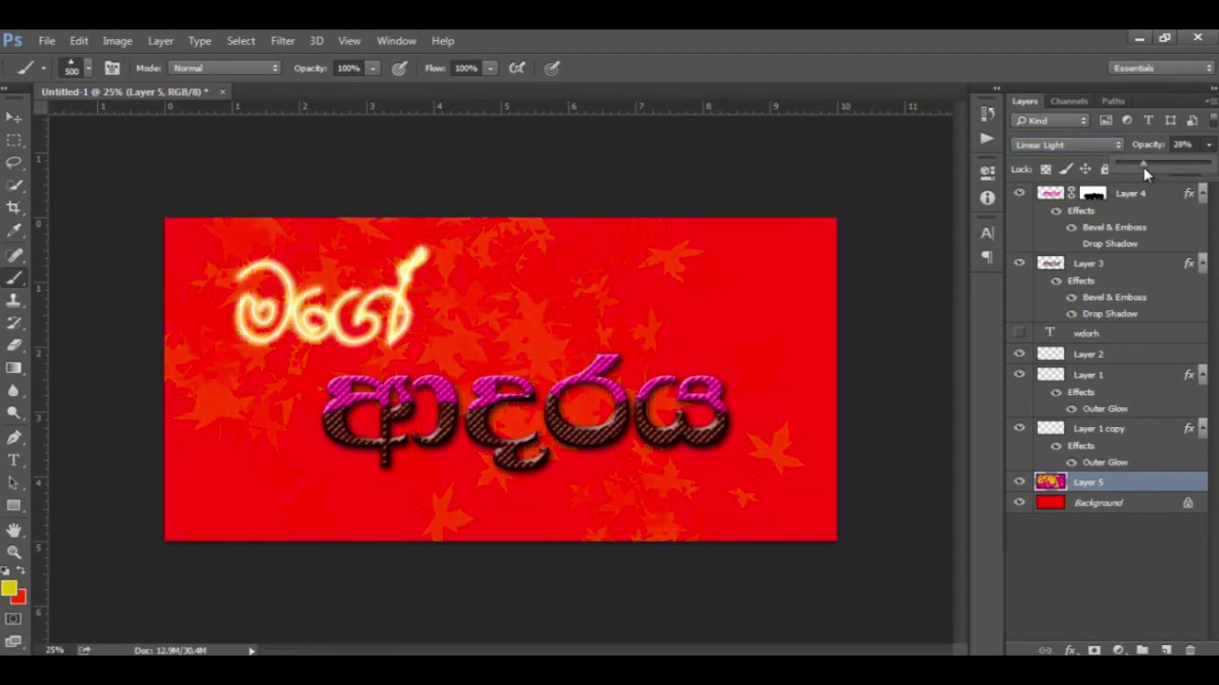
# Shift the leaf texture, then enlarge the beveled word (Layers 3 and 4) to about 145%.
pyautogui.click(16, 120)
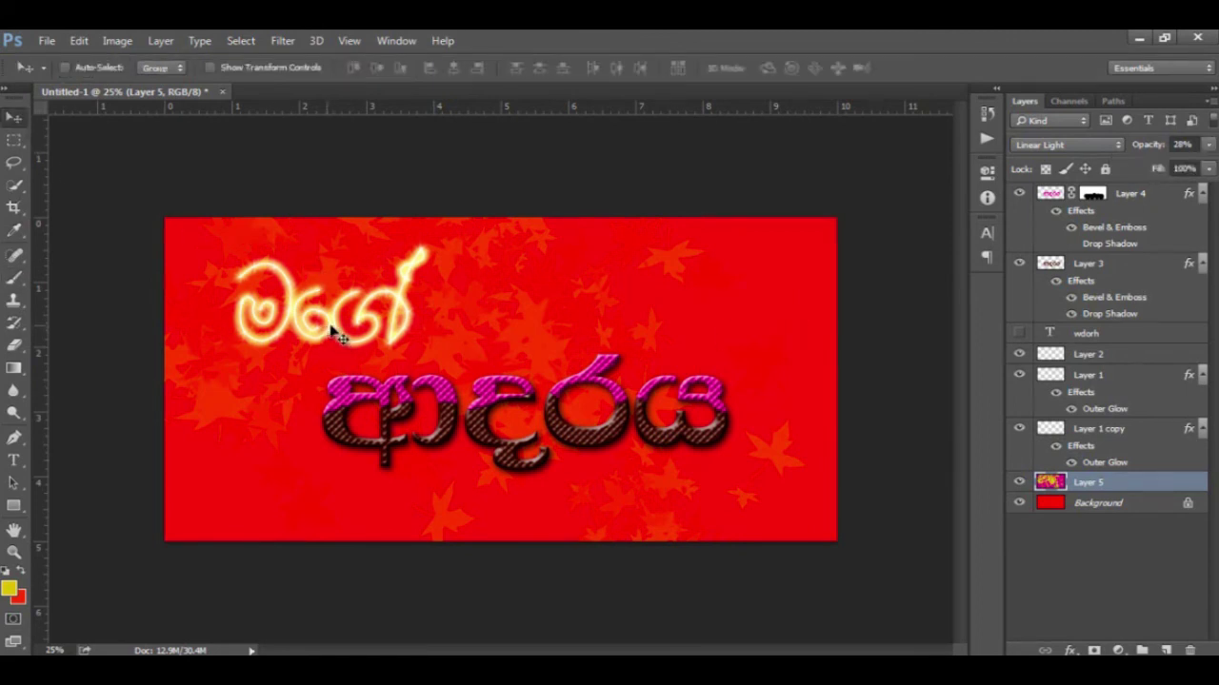
pyautogui.moveTo(596, 444)
pyautogui.mouseDown()
pyautogui.moveTo(589, 455)
pyautogui.moveTo(716, 425)
pyautogui.mouseUp()
pyautogui.click(1085, 267)
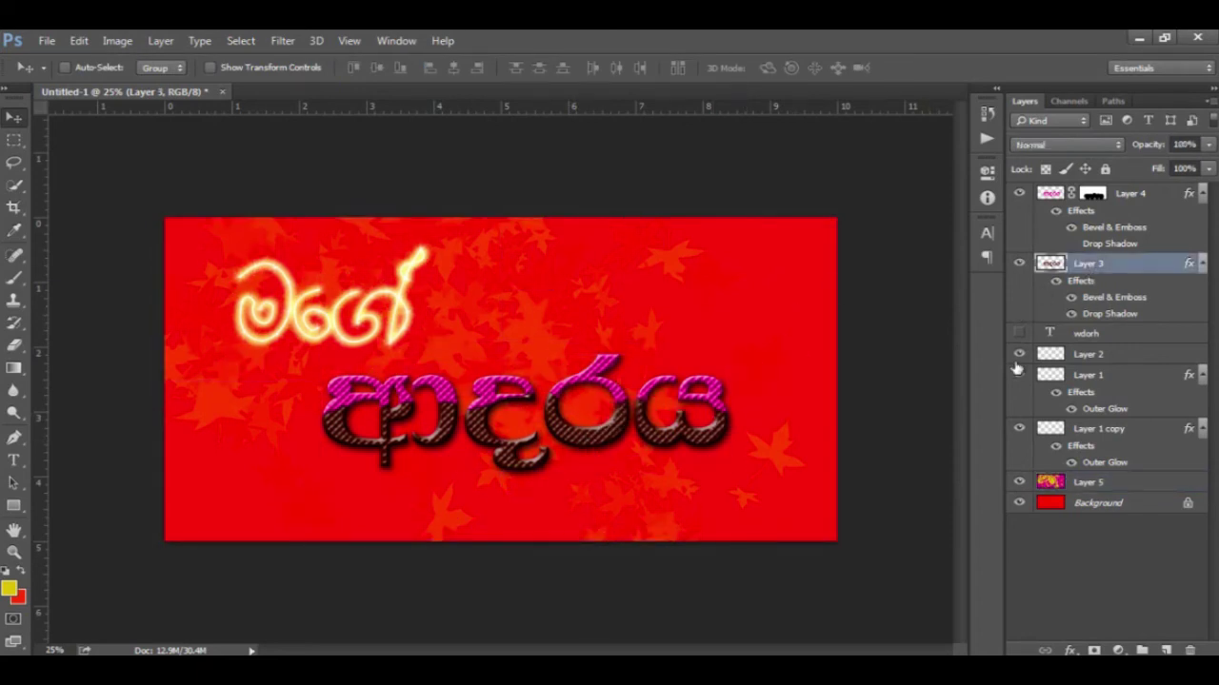
pyautogui.click(1018, 356)
pyautogui.keyDown('ctrl'); pyautogui.click(1127, 192); pyautogui.keyUp('ctrl')
pyautogui.hotkey('ctrl', 't')
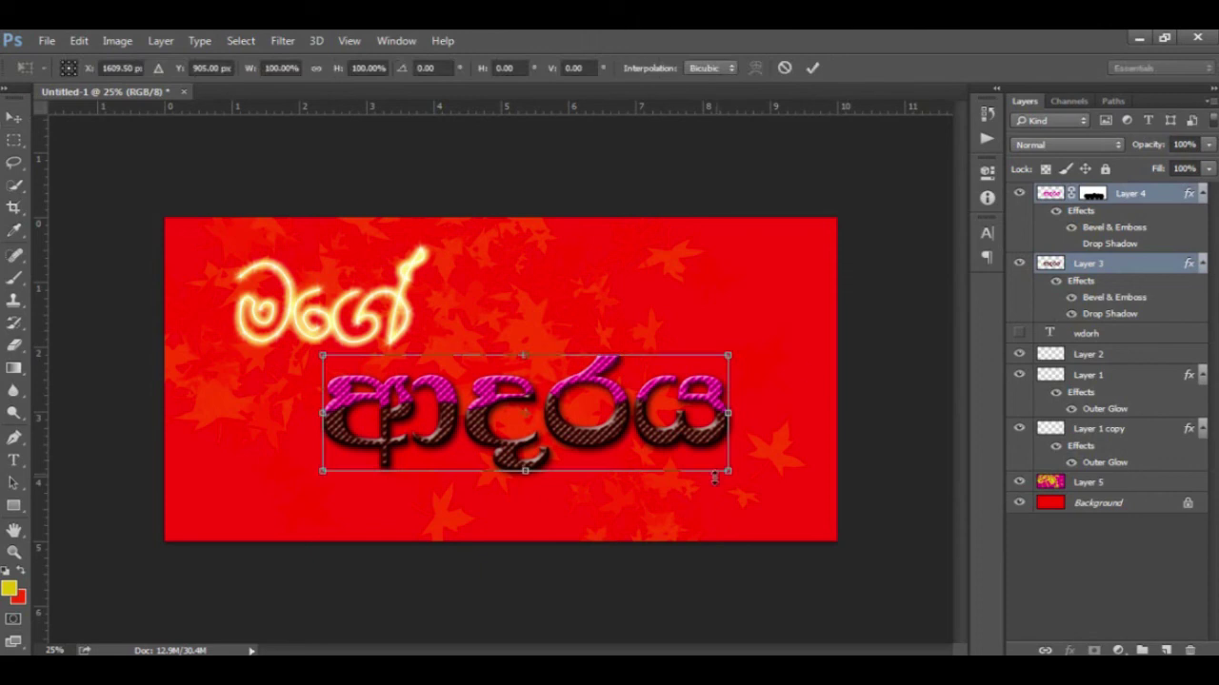
pyautogui.moveTo(737, 482); pyautogui.dragTo(821, 514)
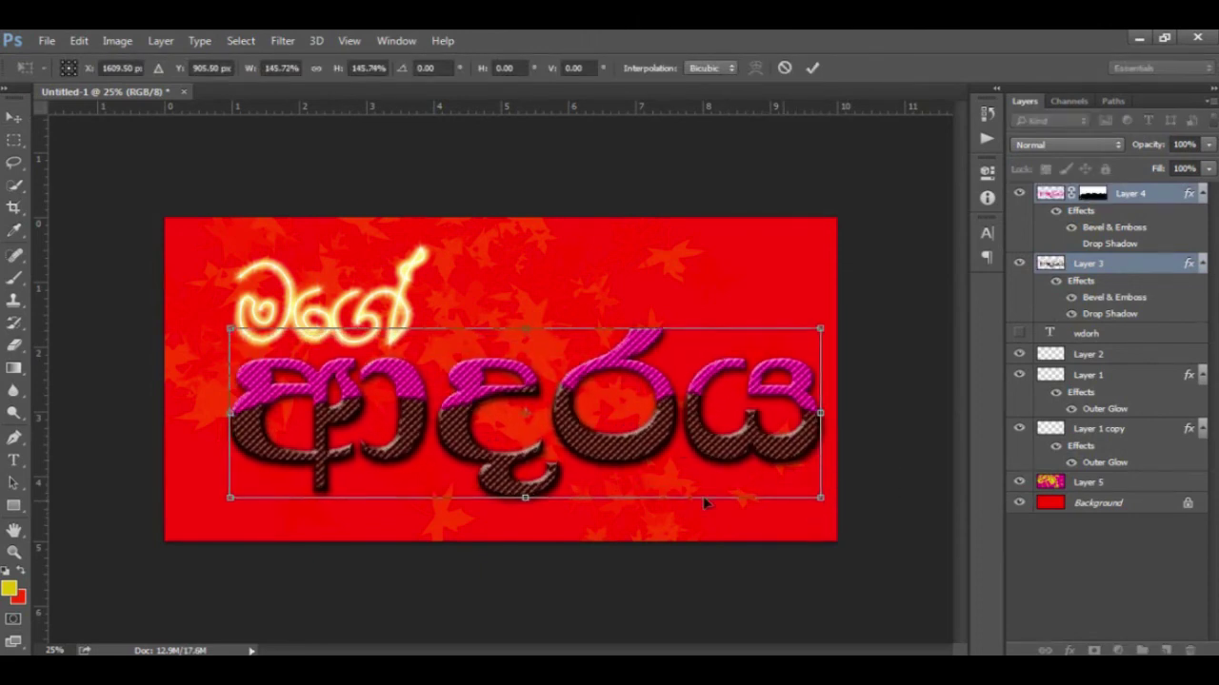
pyautogui.moveTo(651, 455); pyautogui.dragTo(631, 460)
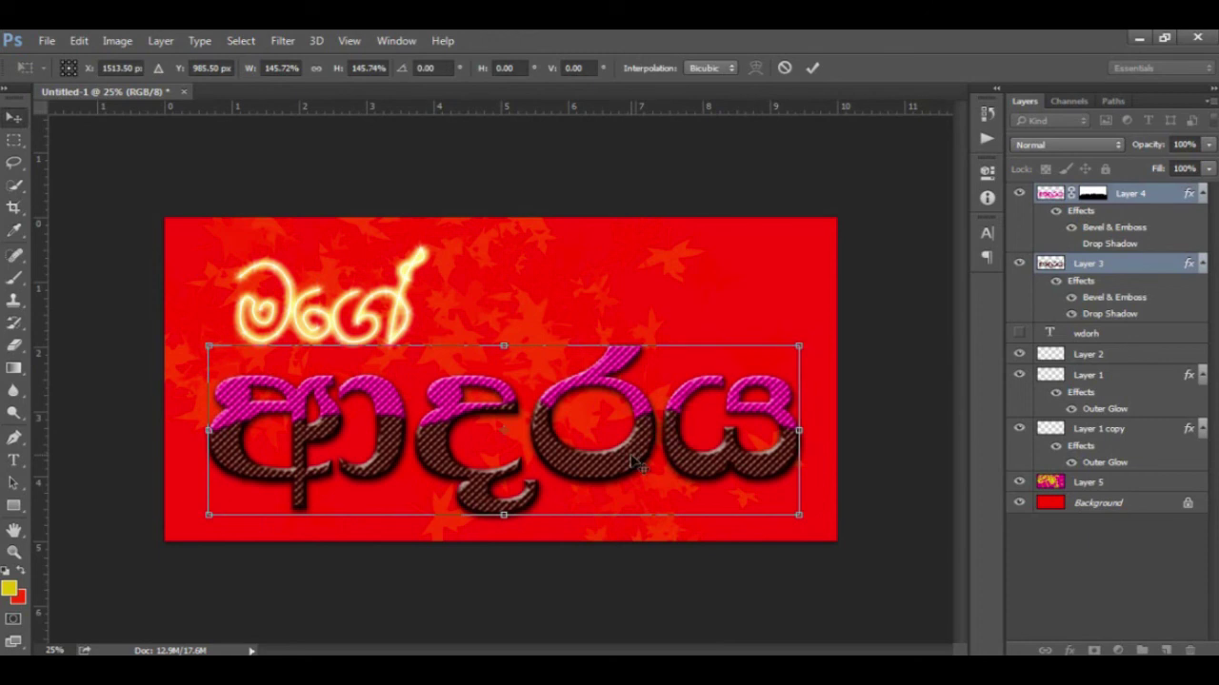
pyautogui.press('Return')
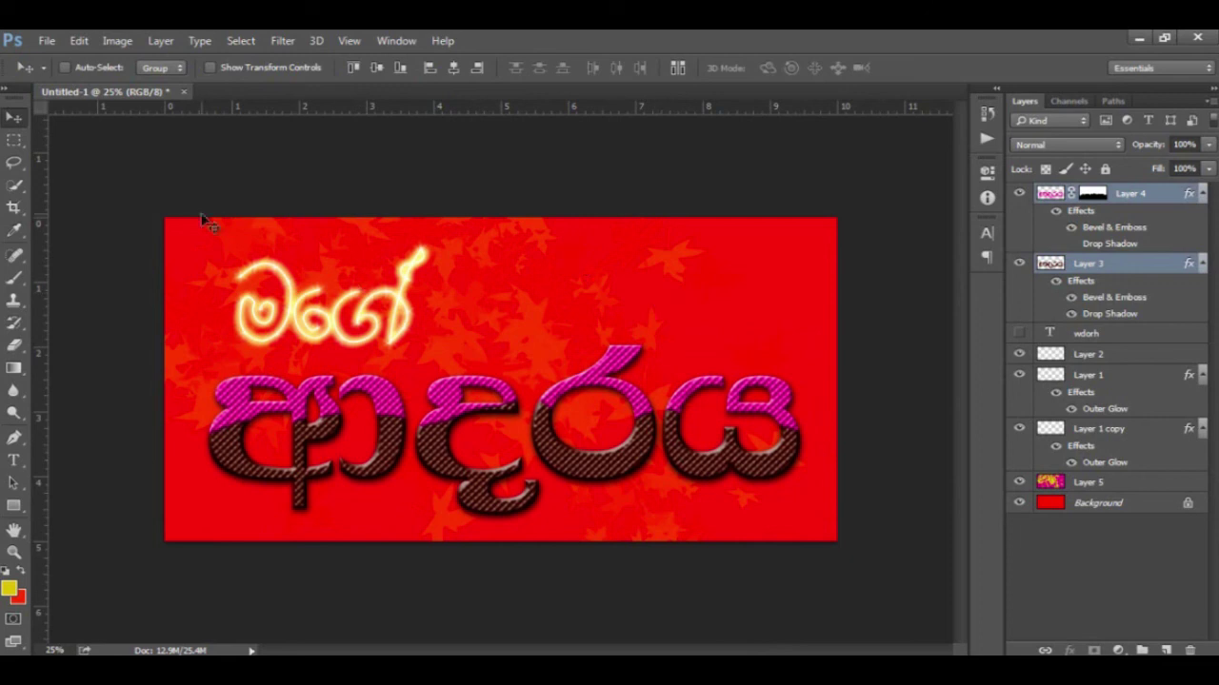
# Undo a trial move of the word and slide the glowing script (Layers 2, 1, 1 copy) left.
pyautogui.moveTo(136, 199)
pyautogui.mouseDown()
pyautogui.moveTo(366, 321)
pyautogui.moveTo(407, 251)
pyautogui.mouseUp()
pyautogui.moveTo(468, 198); pyautogui.dragTo(349, 319)
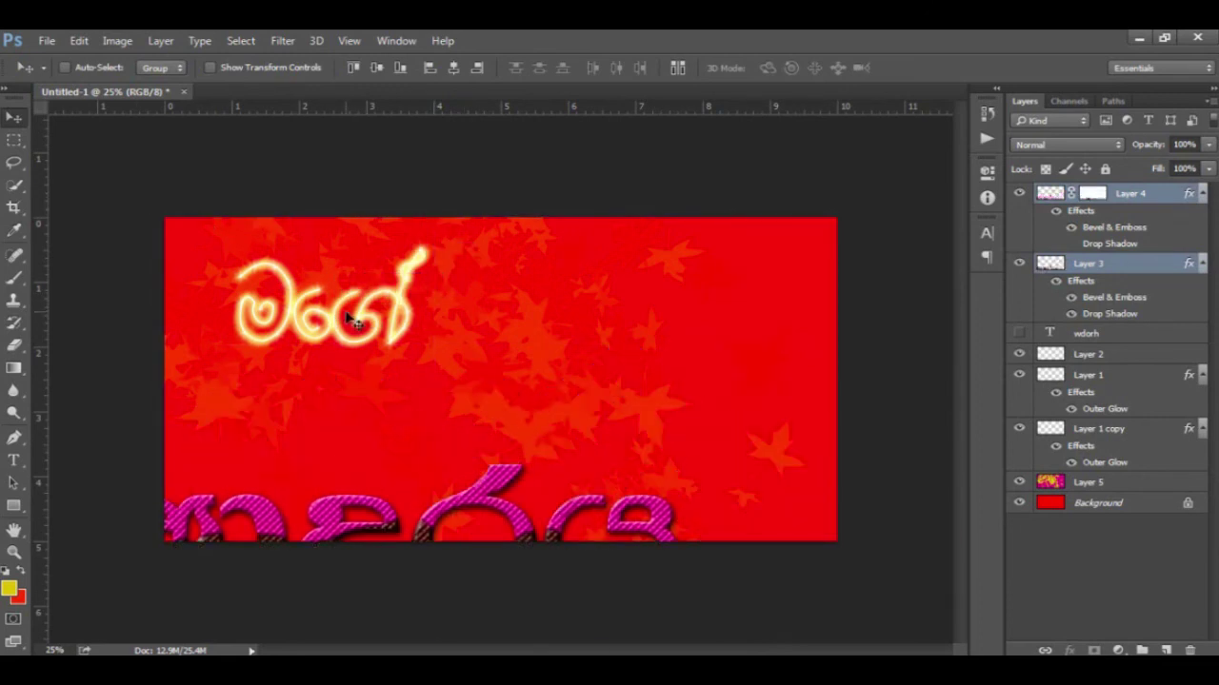
pyautogui.hotkey('ctrl', 'z')
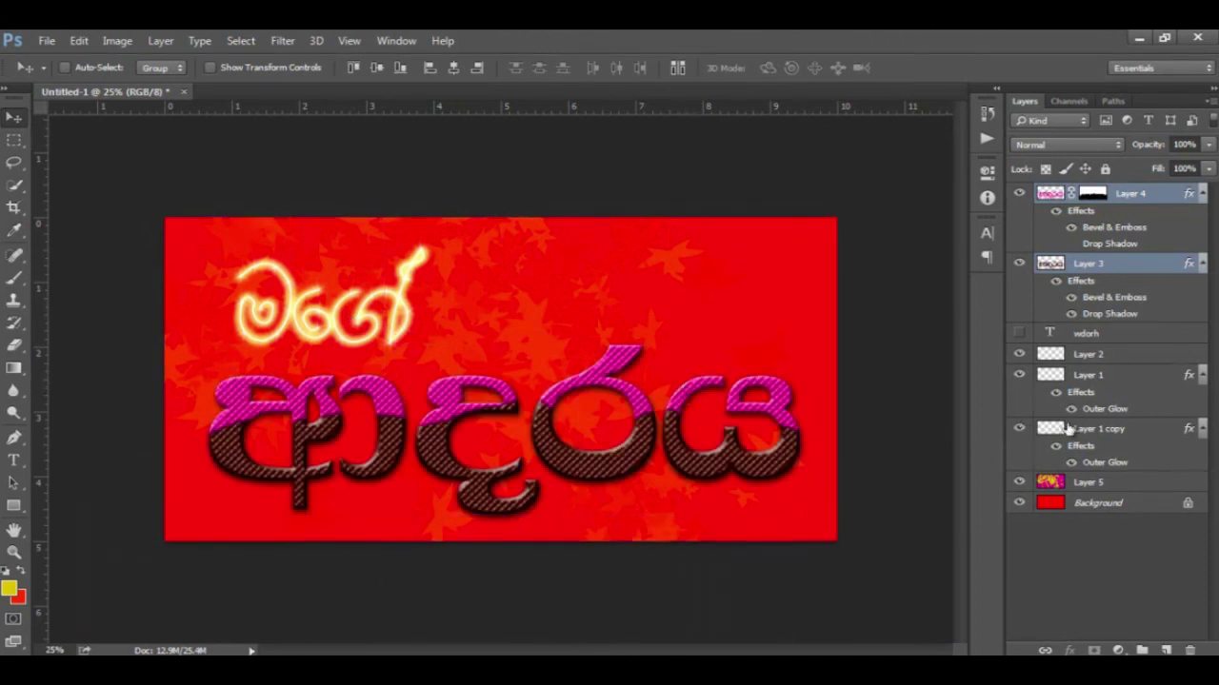
pyautogui.click(1095, 356)
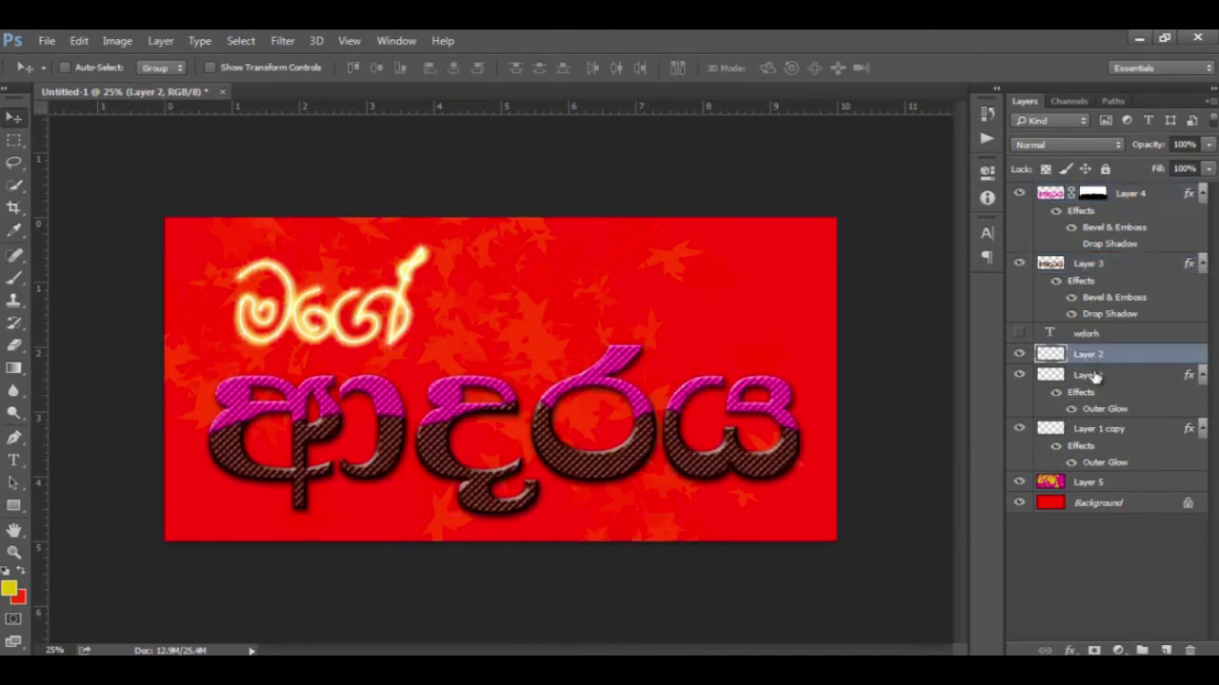
pyautogui.keyDown('shift'); pyautogui.click(1095, 377); pyautogui.keyUp('shift')
pyautogui.keyDown('shift'); pyautogui.click(1093, 431); pyautogui.keyUp('shift')
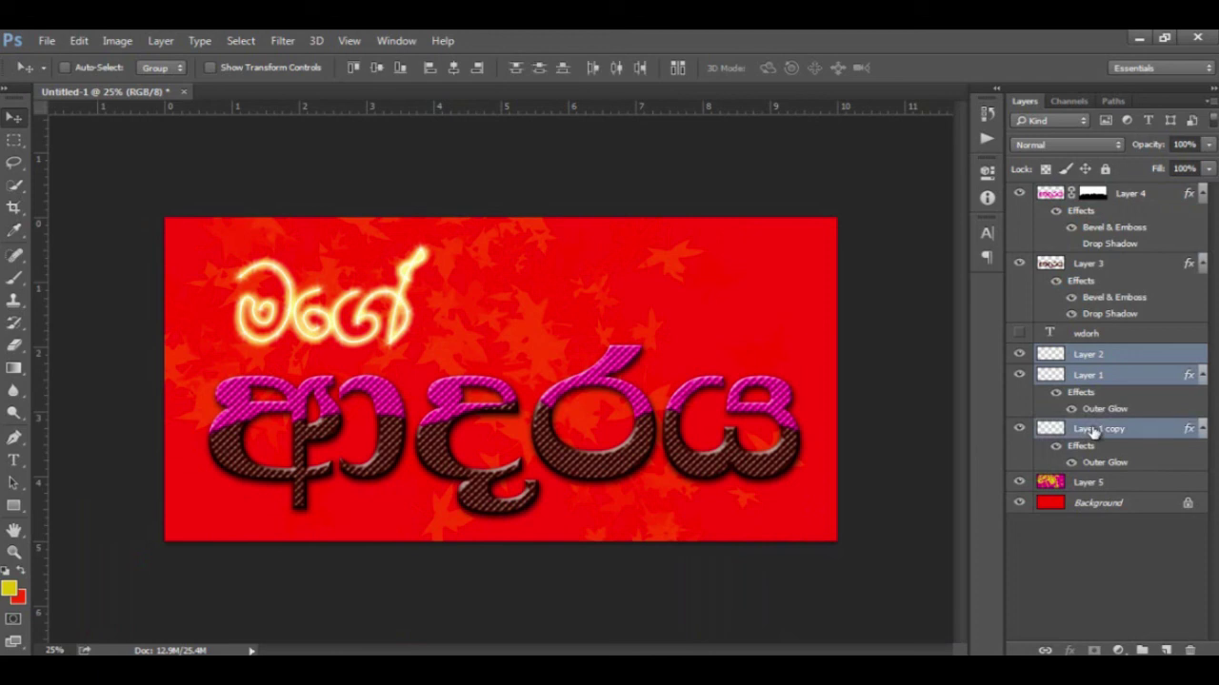
pyautogui.hotkey('ctrl', 't')
pyautogui.moveTo(395, 331); pyautogui.dragTo(334, 331)
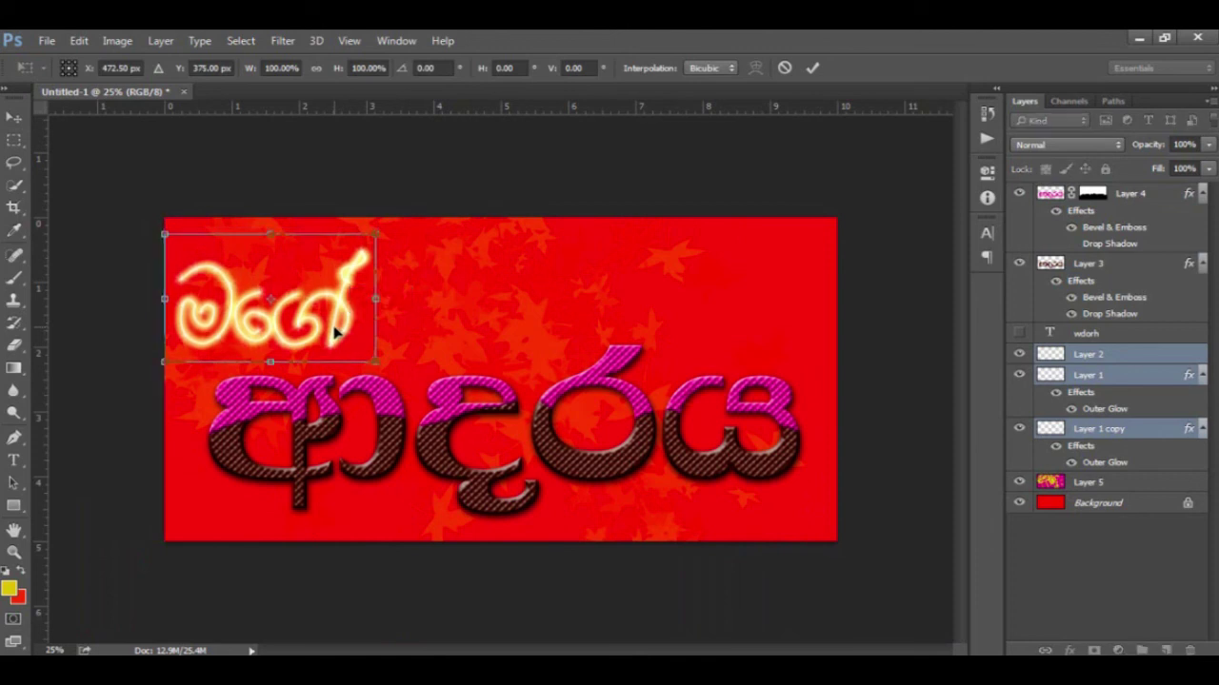
pyautogui.press('Return')
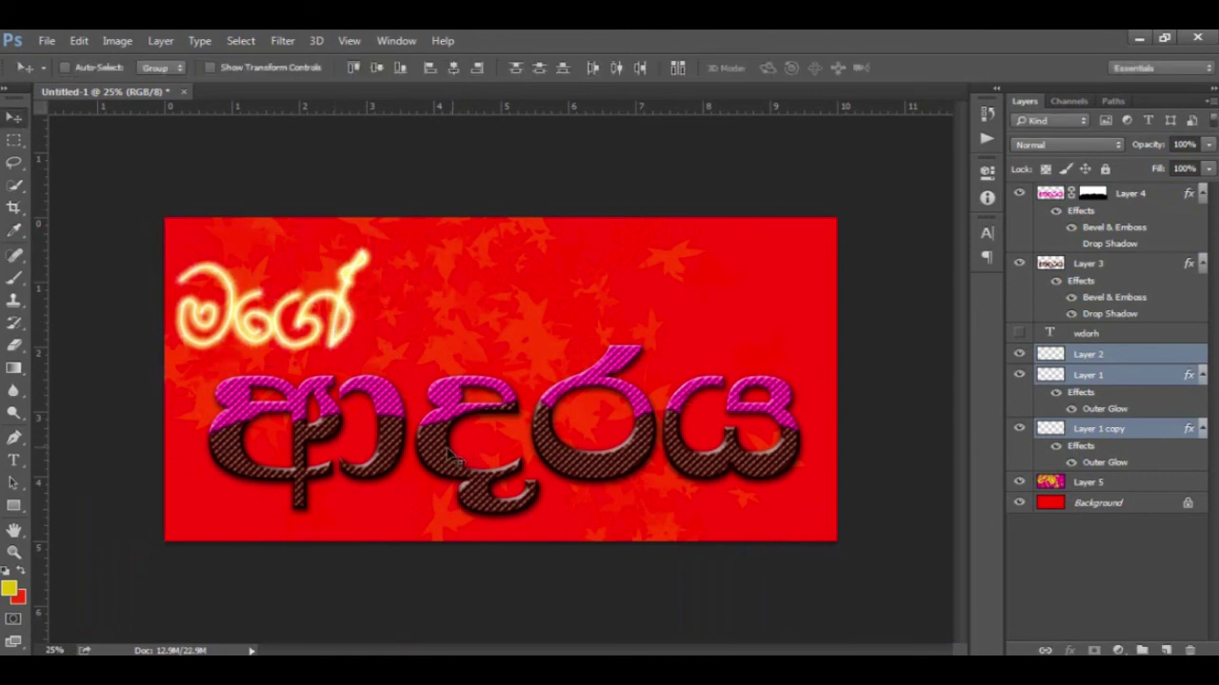
# Shrink the beveled word to about 86% and nudge it up a few pixels.
pyautogui.click(1088, 267)
pyautogui.keyDown('ctrl'); pyautogui.click(1134, 196); pyautogui.keyUp('ctrl')
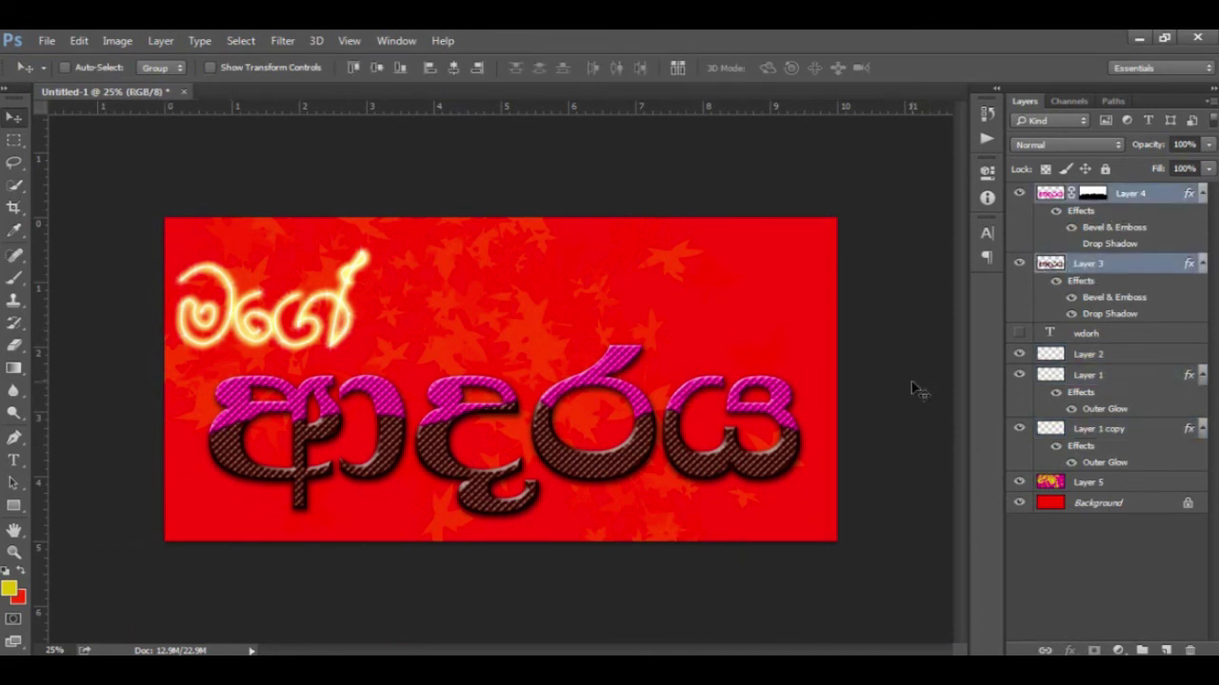
pyautogui.hotkey('ctrl', 't')
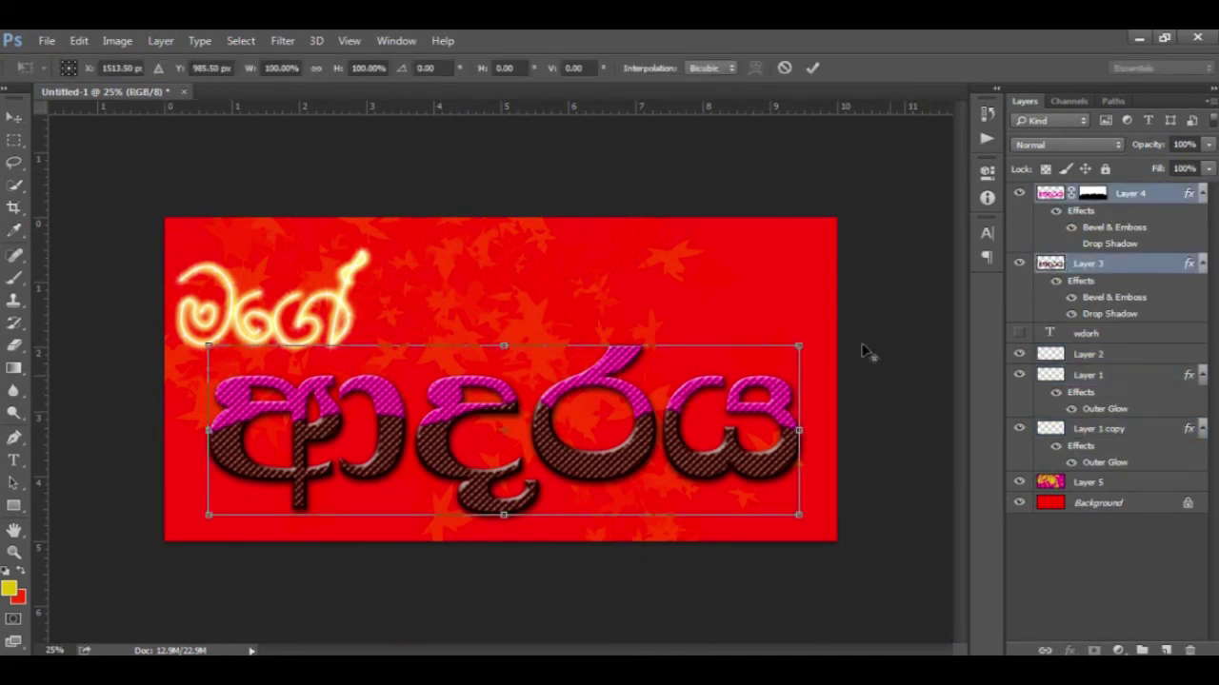
pyautogui.moveTo(798, 347); pyautogui.dragTo(762, 366)
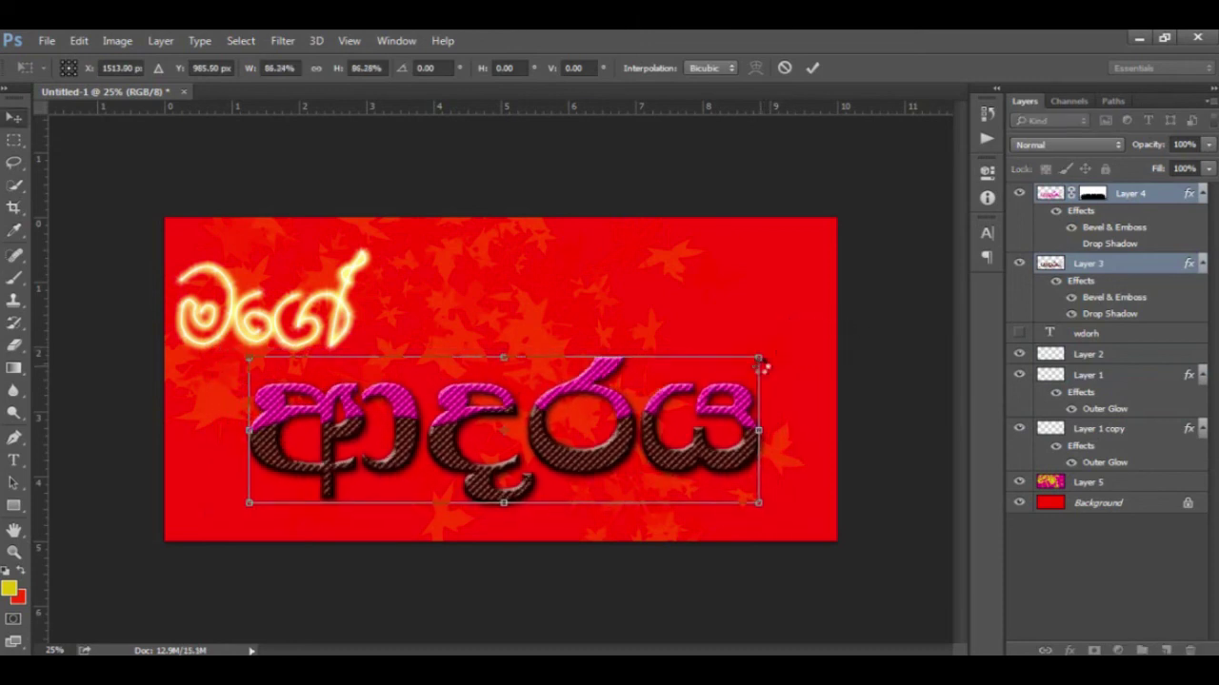
pyautogui.press('Return')
pyautogui.hotkey('shift', 'Up')
pyautogui.hotkey('shift', 'Up')
pyautogui.hotkey('shift', 'Up')
pyautogui.hotkey('shift', 'Up')
pyautogui.hotkey('shift', 'Up')
pyautogui.hotkey('shift', 'Up')
pyautogui.hotkey('shift', 'Up')
# Nudge the ආදරය word down with Shift+Down so it sits centred beneath the script.
pyautogui.hotkey('shift', 'Down')
pyautogui.hotkey('shift', 'Down')
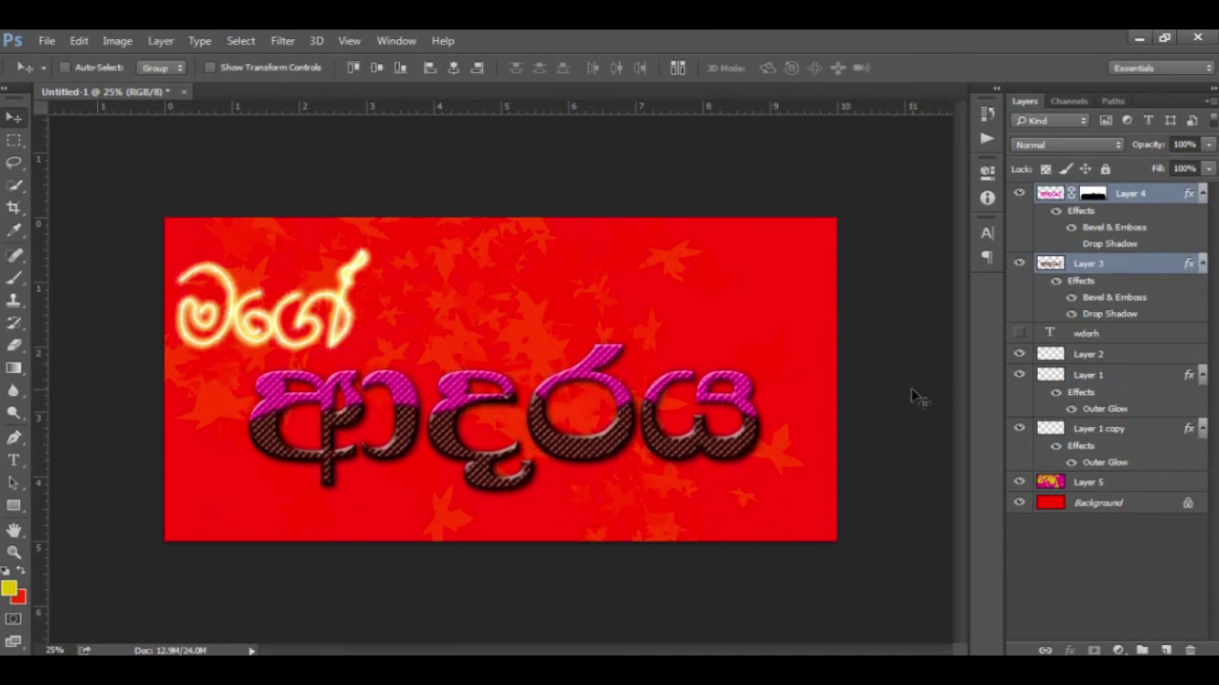